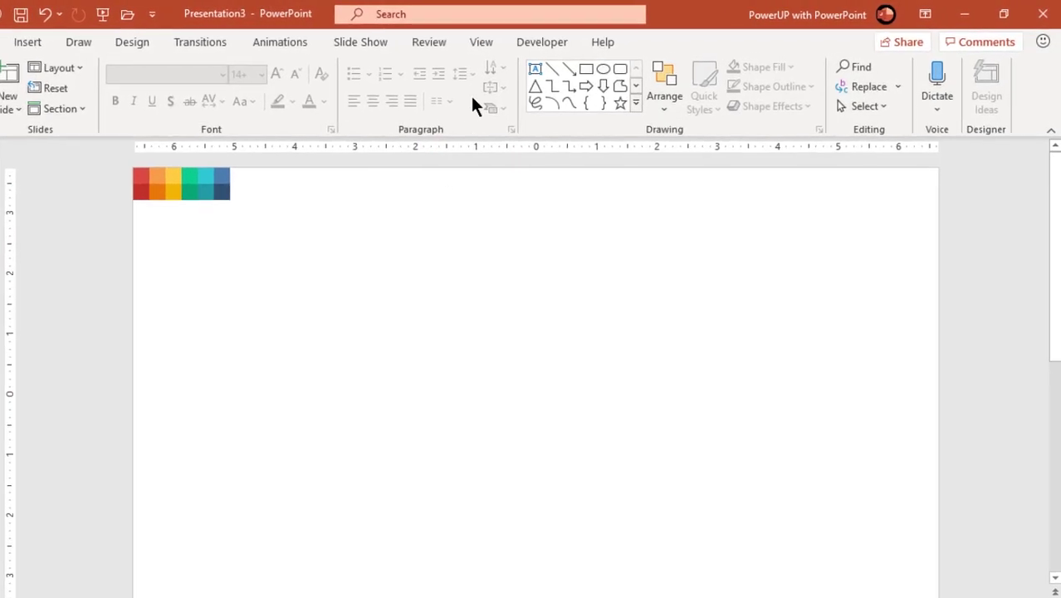
Turn on slide guides and give the slide a solid #2E2627 charcoal background.
{"action": "left_click", "coordinate": [467, 42]}
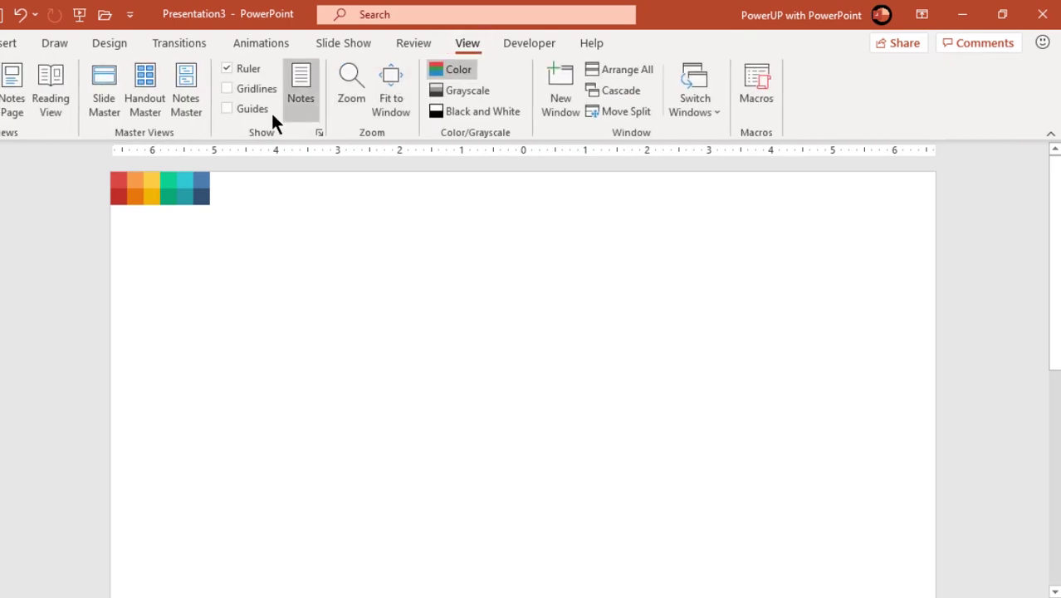
{"action": "left_click", "coordinate": [227, 108]}
{"action": "right_click", "coordinate": [603, 307]}
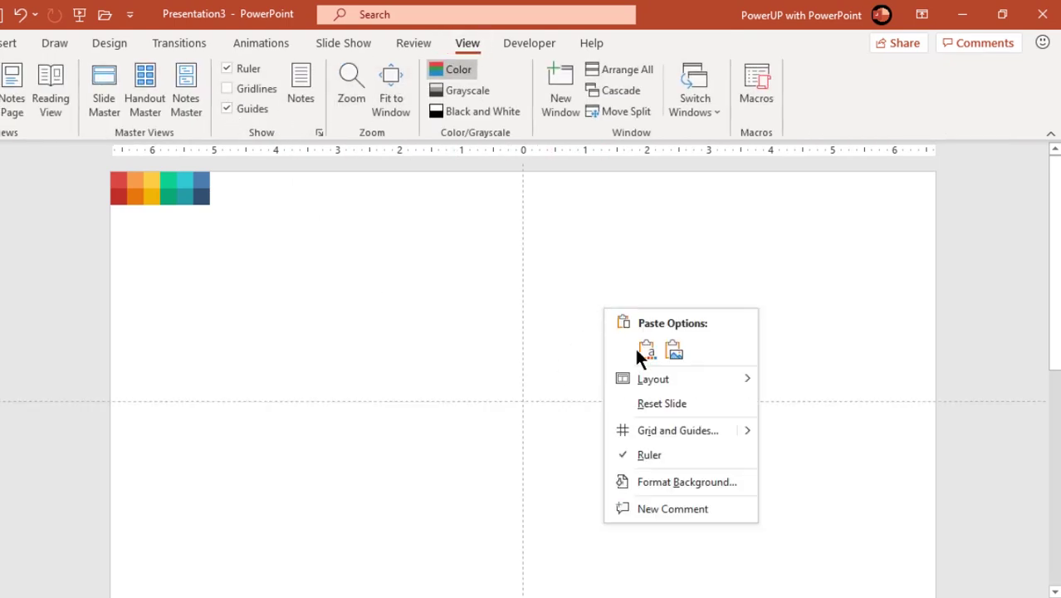
{"action": "left_click", "coordinate": [669, 478]}
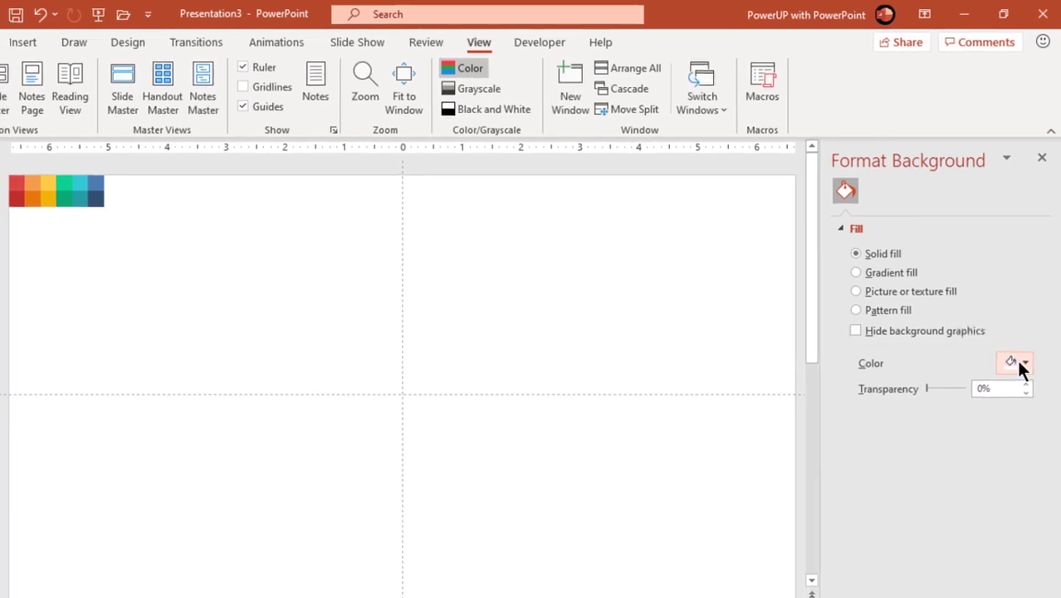
{"action": "left_click", "coordinate": [1022, 366]}
{"action": "left_click", "coordinate": [972, 515]}
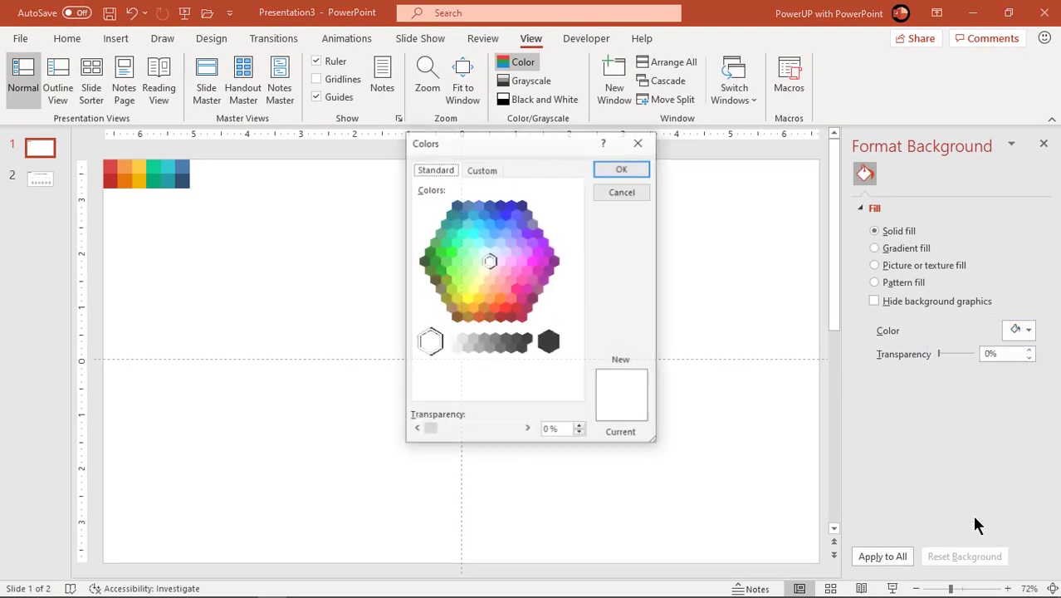
{"action": "left_click", "coordinate": [482, 170]}
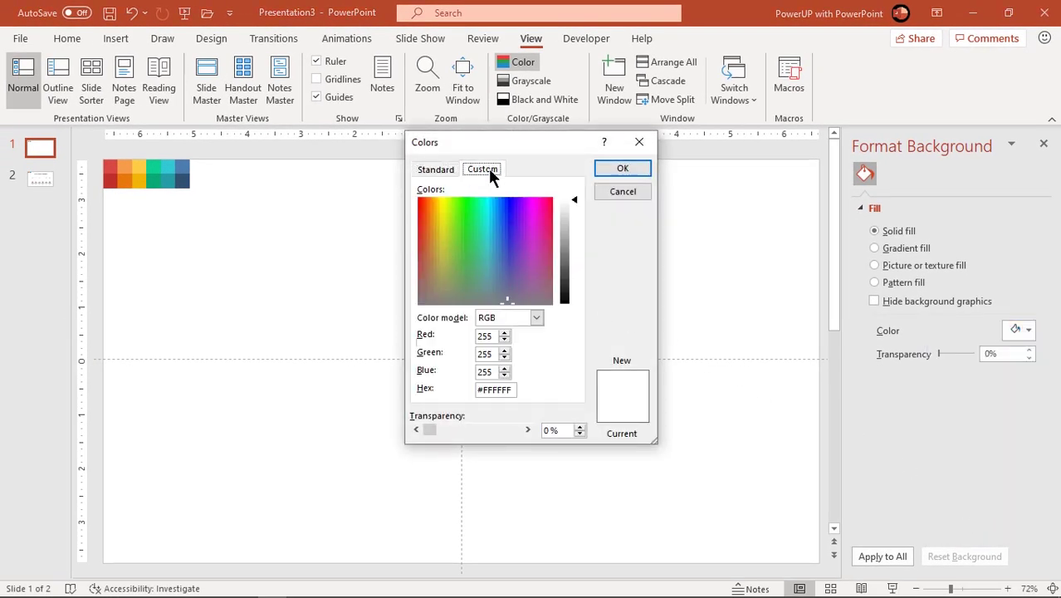
{"action": "left_click", "coordinate": [568, 286]}
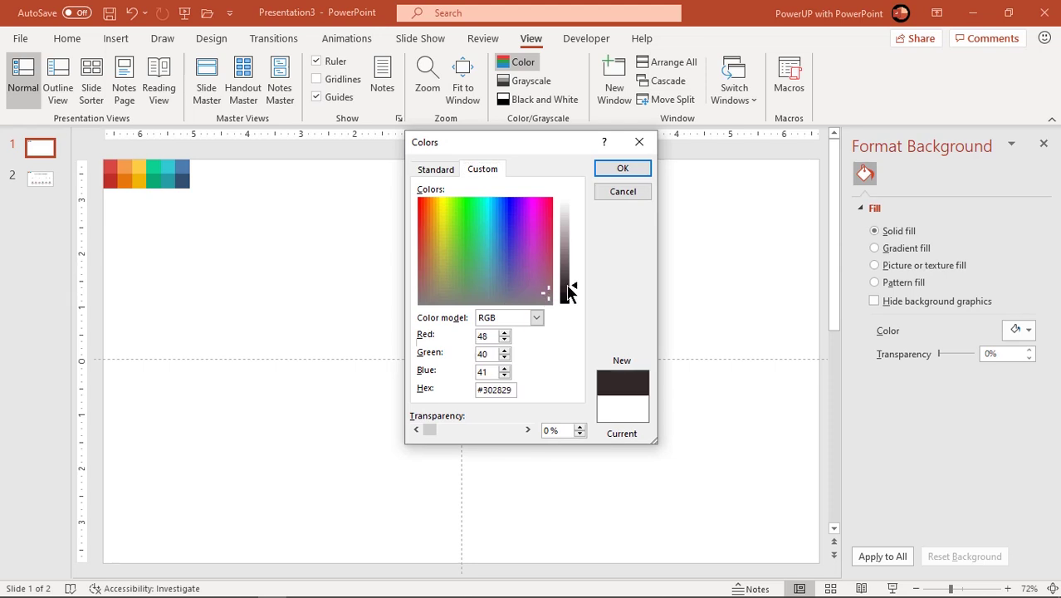
{"action": "left_click", "coordinate": [630, 170]}
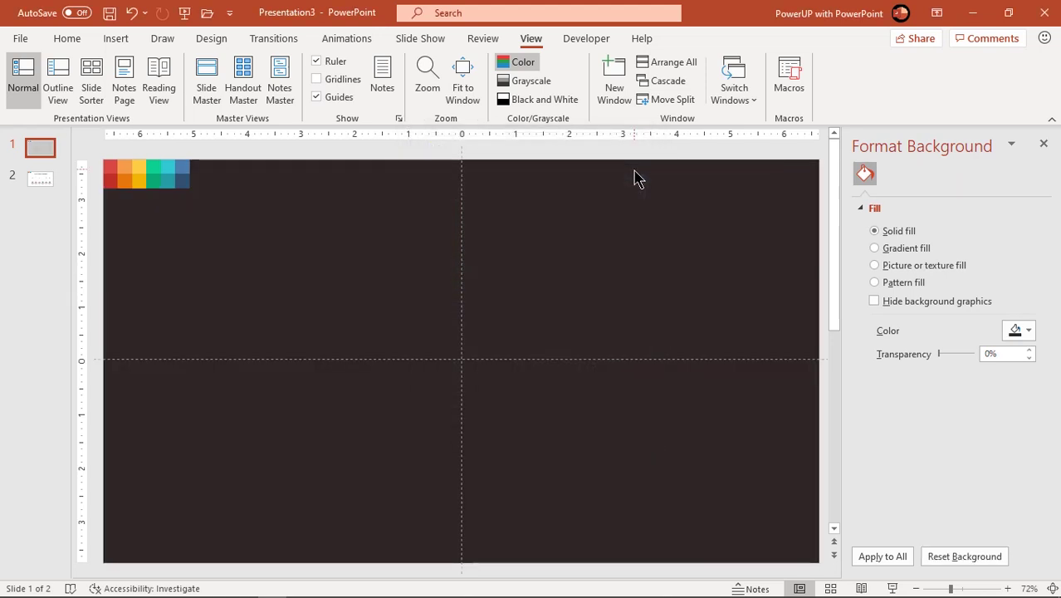
{"action": "left_click", "coordinate": [1044, 144]}
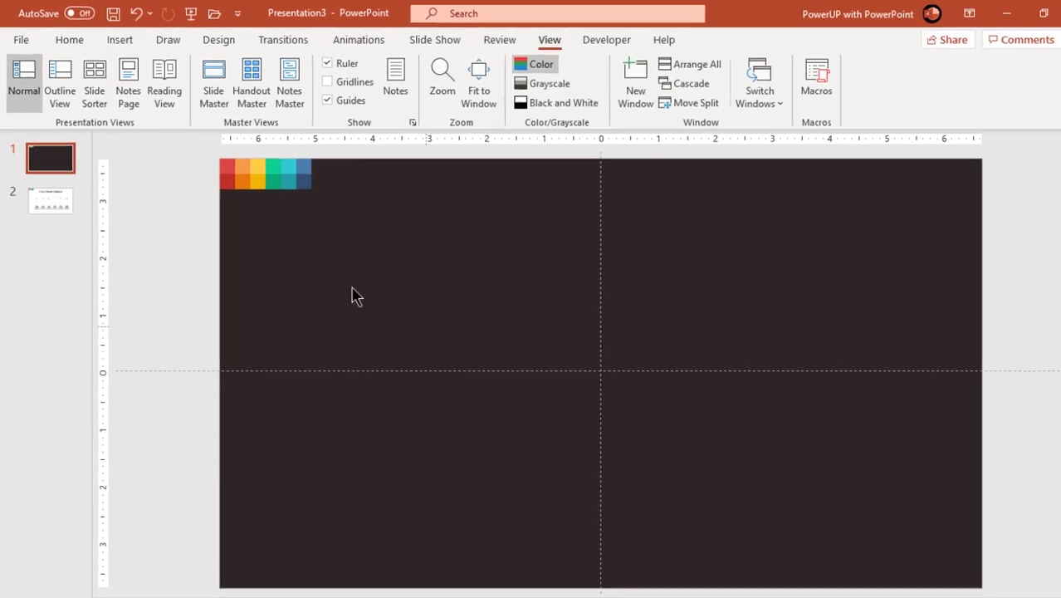
Draw a long, thin pill-shaped rounded rectangle across the lower middle of the slide.
{"action": "left_click", "coordinate": [115, 38]}
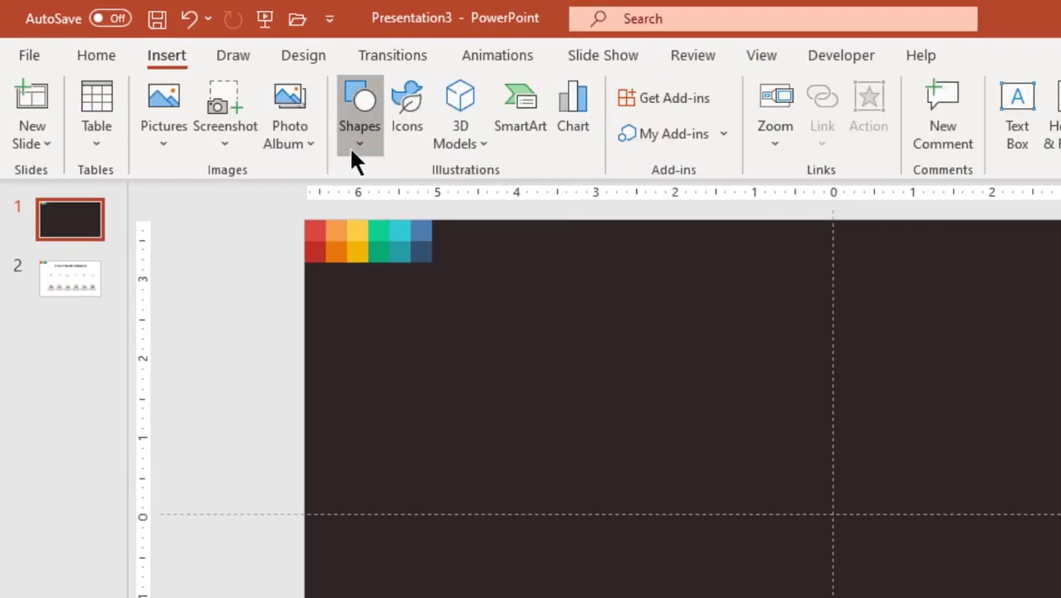
{"action": "left_click", "coordinate": [351, 146]}
{"action": "left_click", "coordinate": [462, 200]}
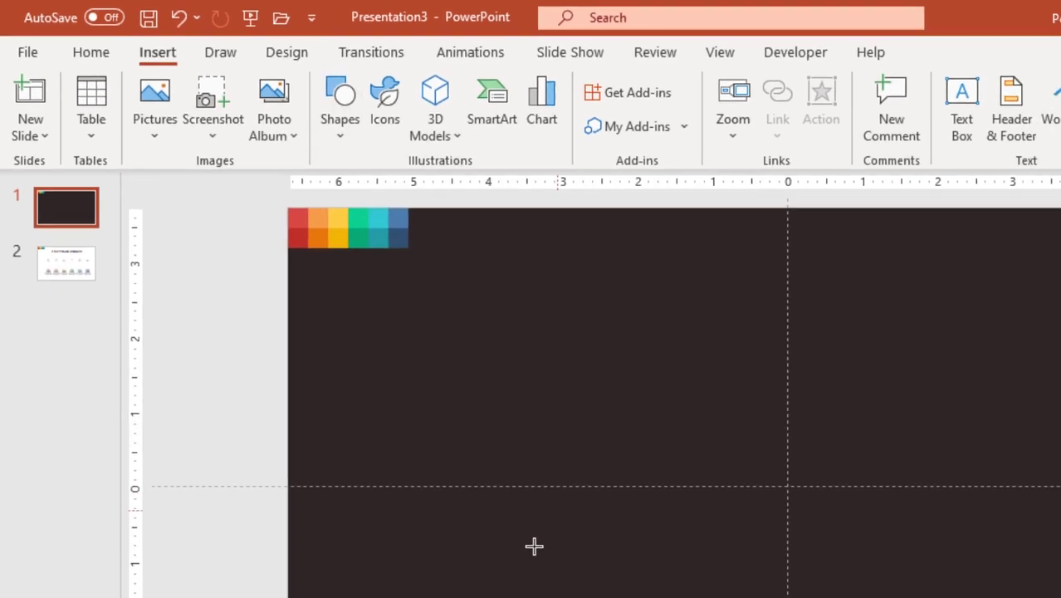
{"action": "left_click_drag", "start_coordinate": [370, 421], "coordinate": [880, 449]}
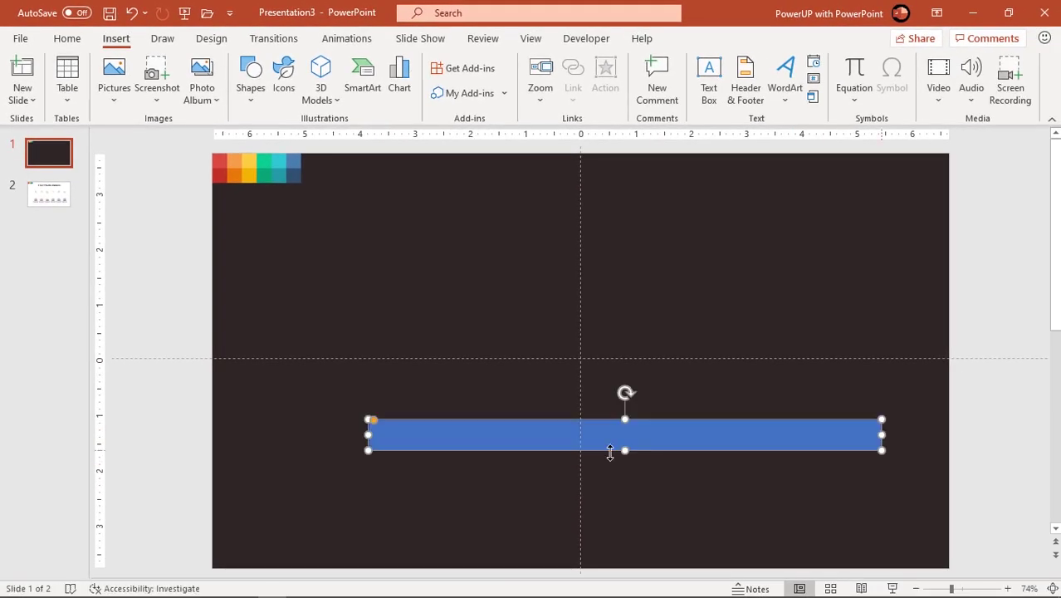
{"action": "left_click_drag", "start_coordinate": [373, 420], "coordinate": [383, 421]}
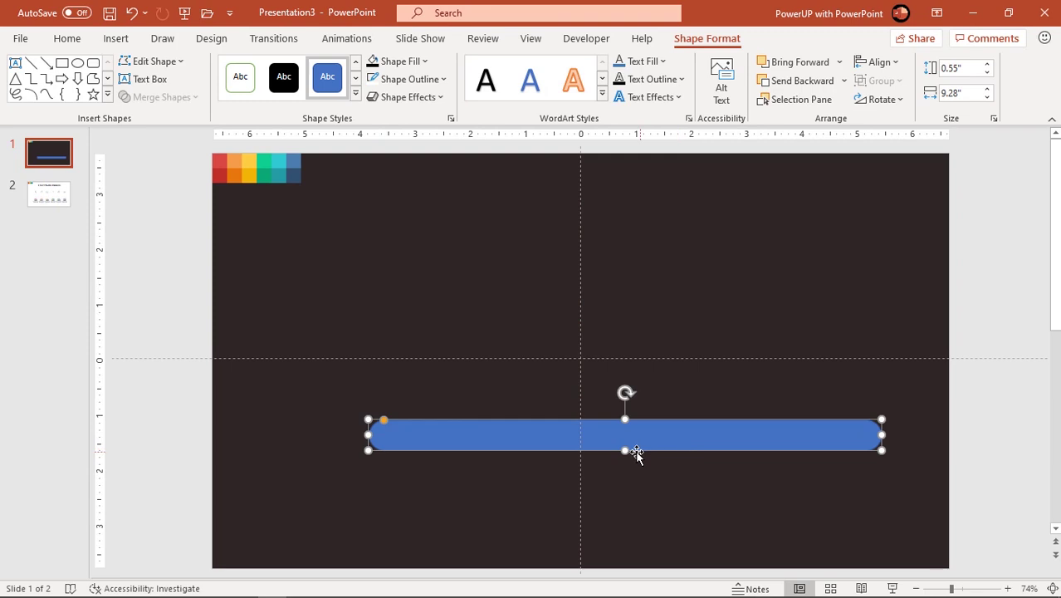
{"action": "left_click_drag", "start_coordinate": [625, 449], "coordinate": [625, 426]}
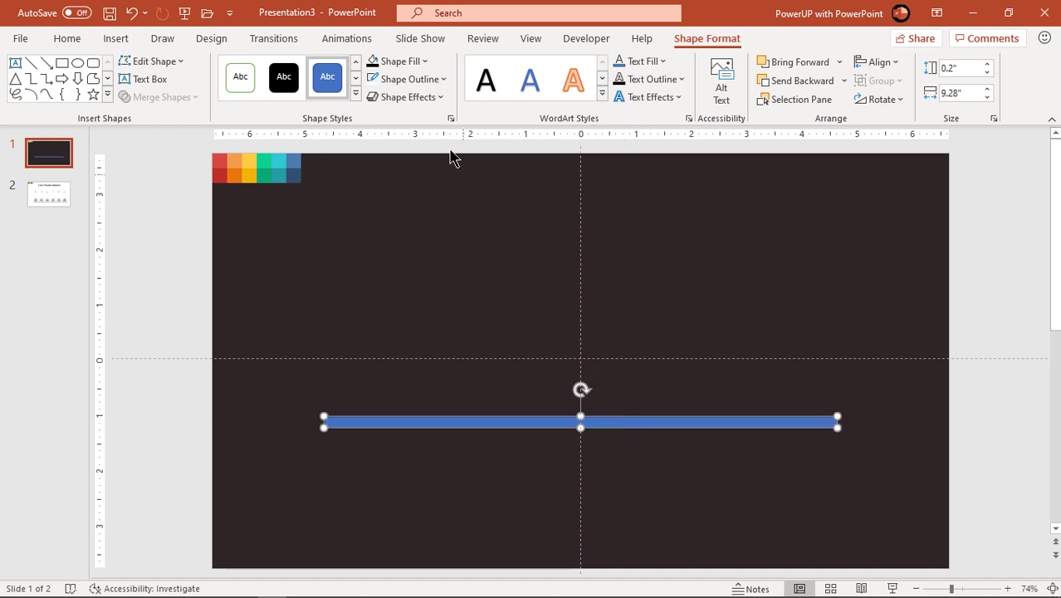
Remove the bar's outline and fill it grey.
{"action": "left_click", "coordinate": [427, 83]}
{"action": "left_click", "coordinate": [413, 294]}
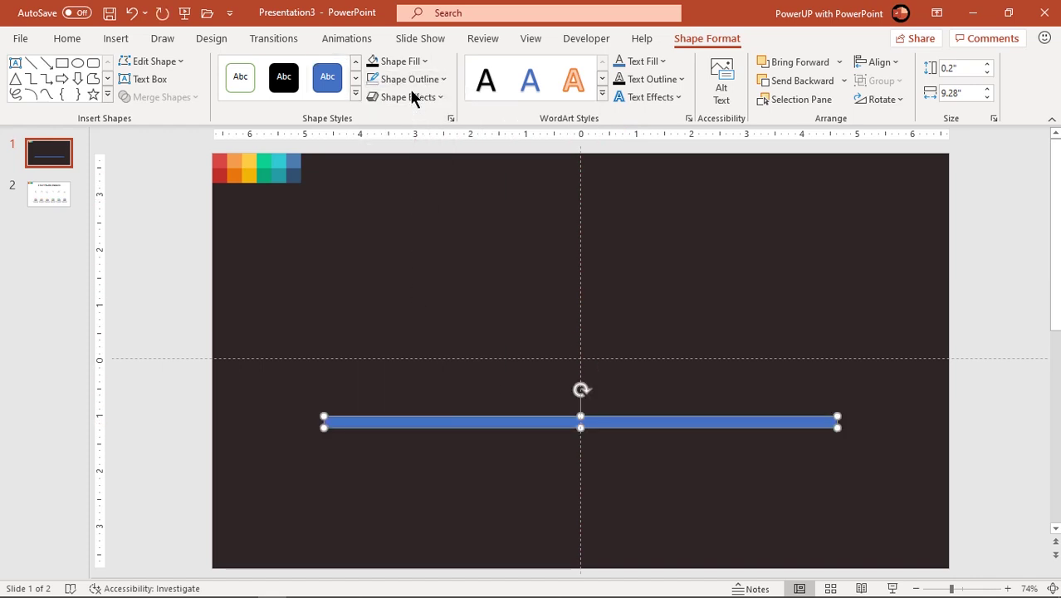
{"action": "left_click", "coordinate": [413, 67]}
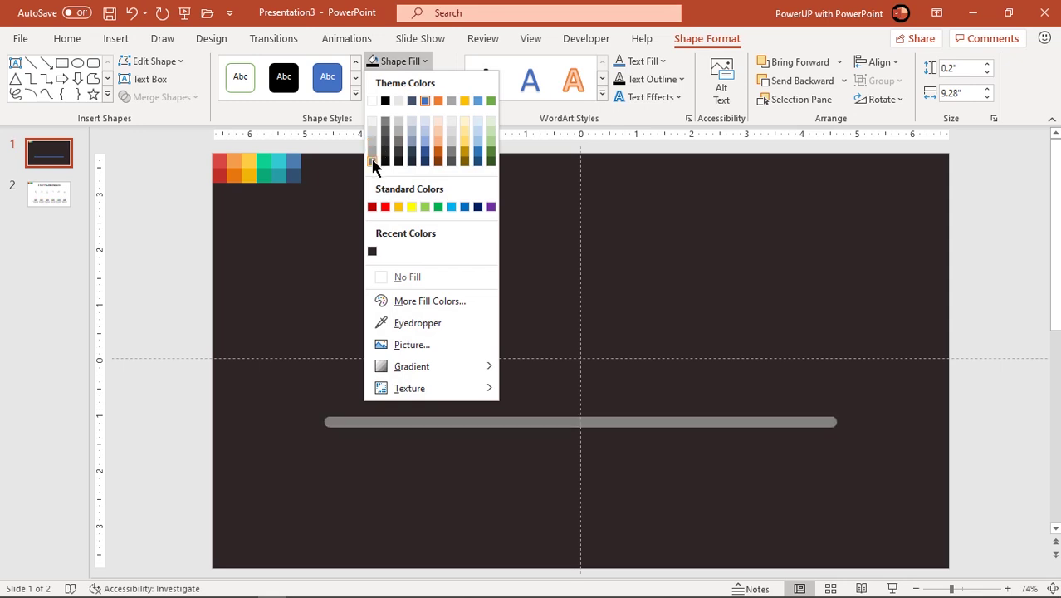
{"action": "left_click", "coordinate": [372, 161]}
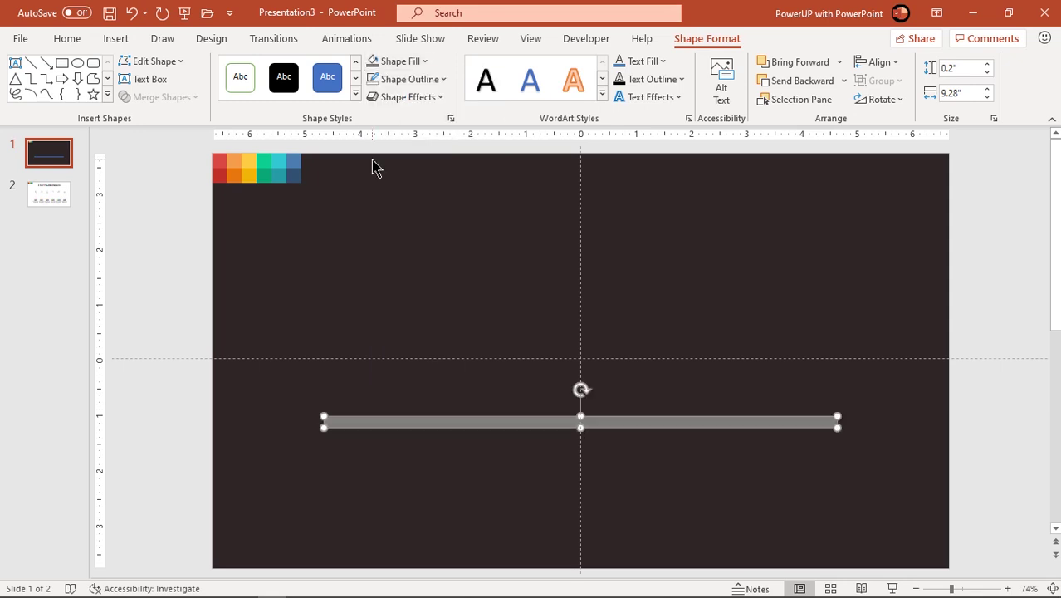
{"action": "left_click", "coordinate": [631, 394]}
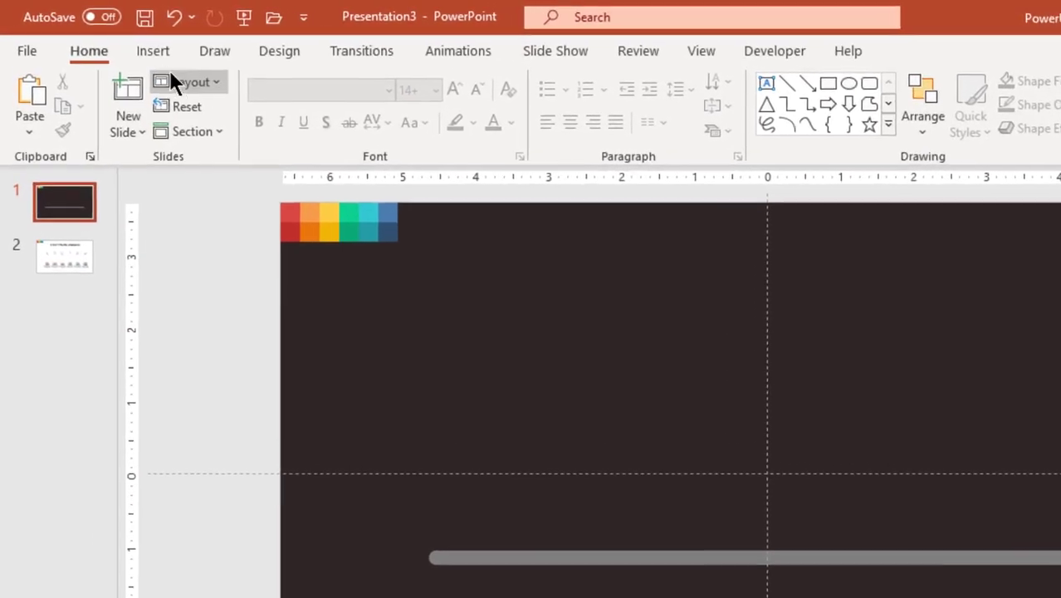
Draw a small rounded rectangle on the centre of the grey timeline bar.
{"action": "left_click", "coordinate": [158, 51]}
{"action": "left_click", "coordinate": [331, 125]}
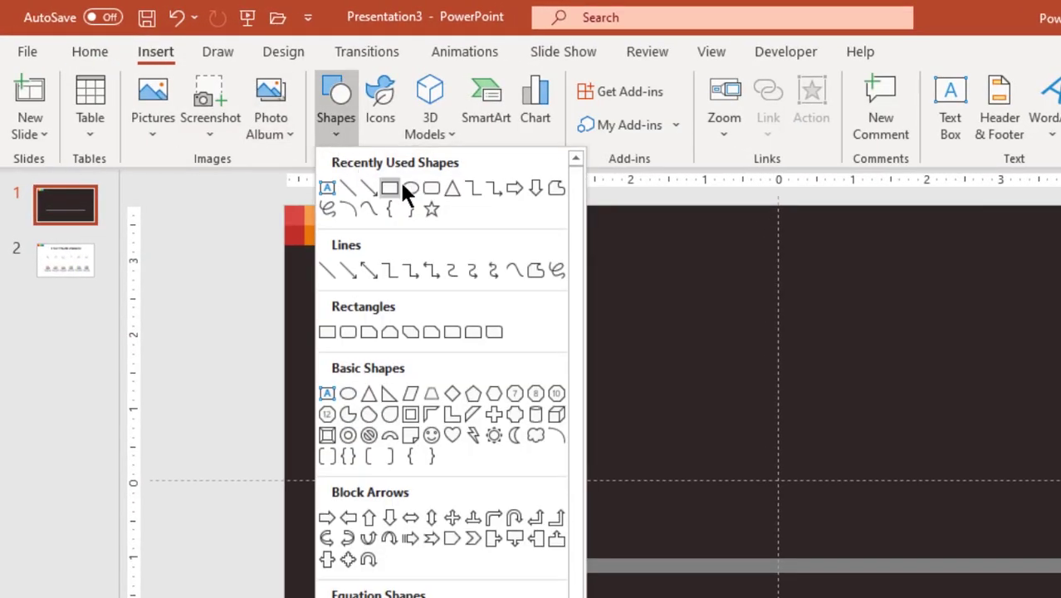
{"action": "left_click", "coordinate": [430, 187]}
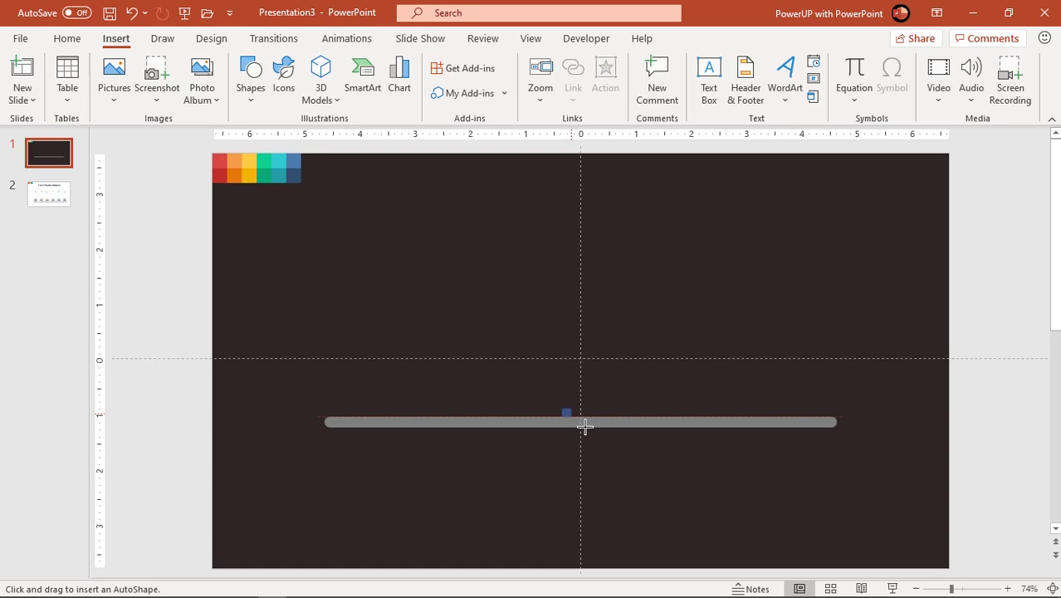
{"action": "left_click_drag", "start_coordinate": [584, 426], "coordinate": [600, 431]}
{"action": "left_click_drag", "start_coordinate": [597, 432], "coordinate": [598, 433]}
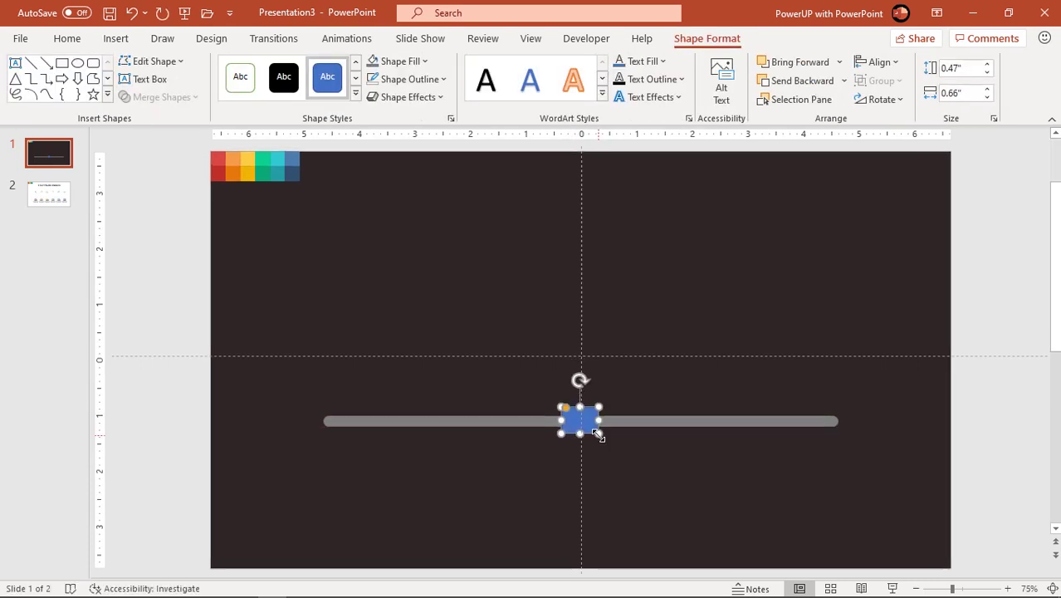
{"action": "scroll", "coordinate": [597, 431], "scroll_direction": "up", "scroll_amount": 10}
{"action": "scroll", "coordinate": [597, 432], "scroll_direction": "up", "scroll_amount": 4}
{"action": "scroll", "coordinate": [635, 429], "scroll_direction": "up", "scroll_amount": 5}
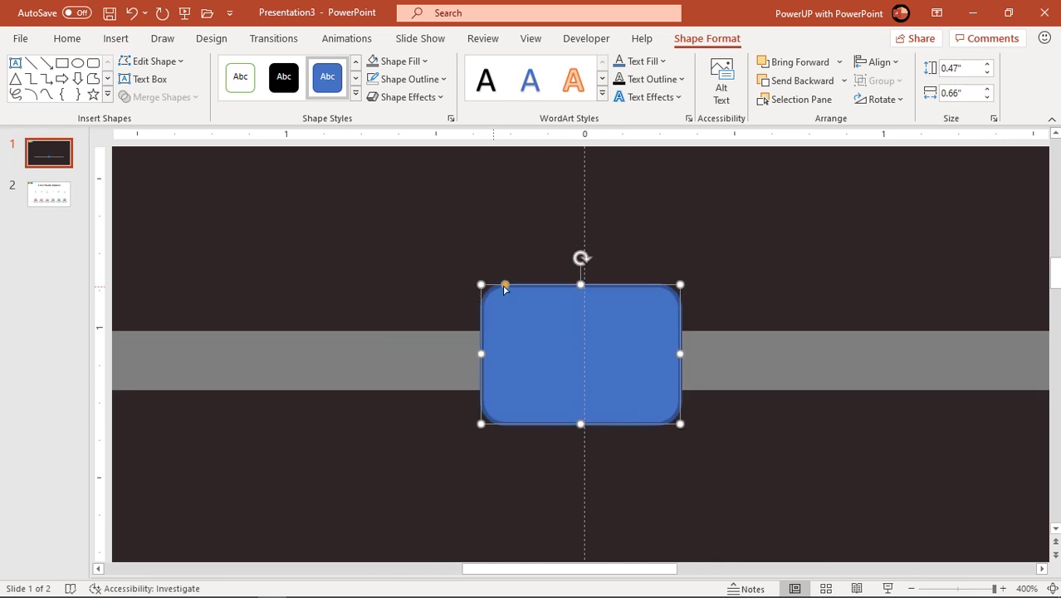
Adjust the small shape's corner rounding, shorten it, and remove its outline.
{"action": "left_click_drag", "start_coordinate": [506, 287], "coordinate": [516, 287]}
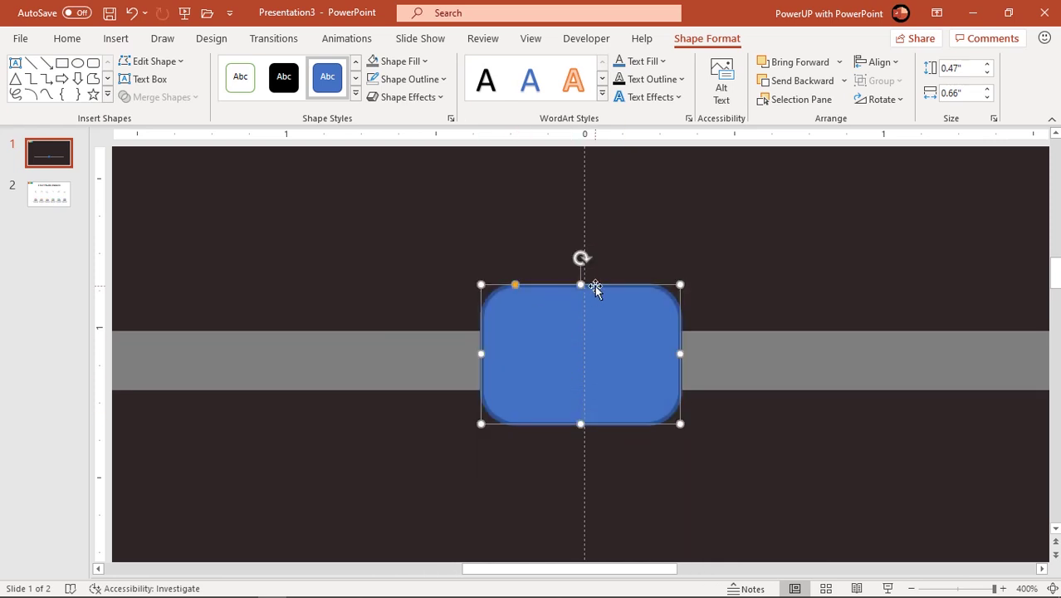
{"action": "left_click_drag", "start_coordinate": [581, 286], "coordinate": [582, 300]}
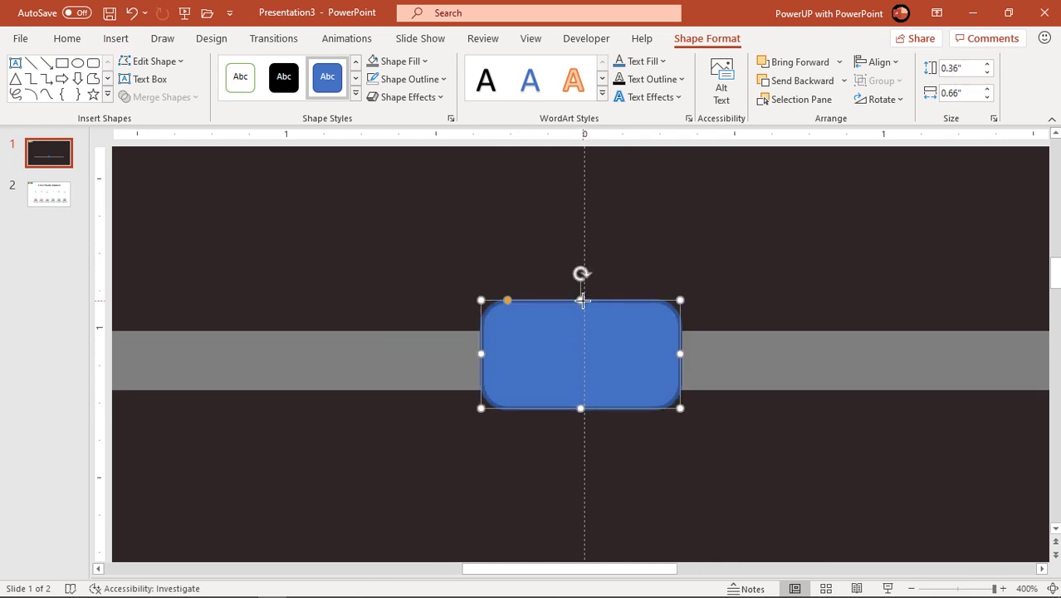
{"action": "left_click", "coordinate": [423, 80]}
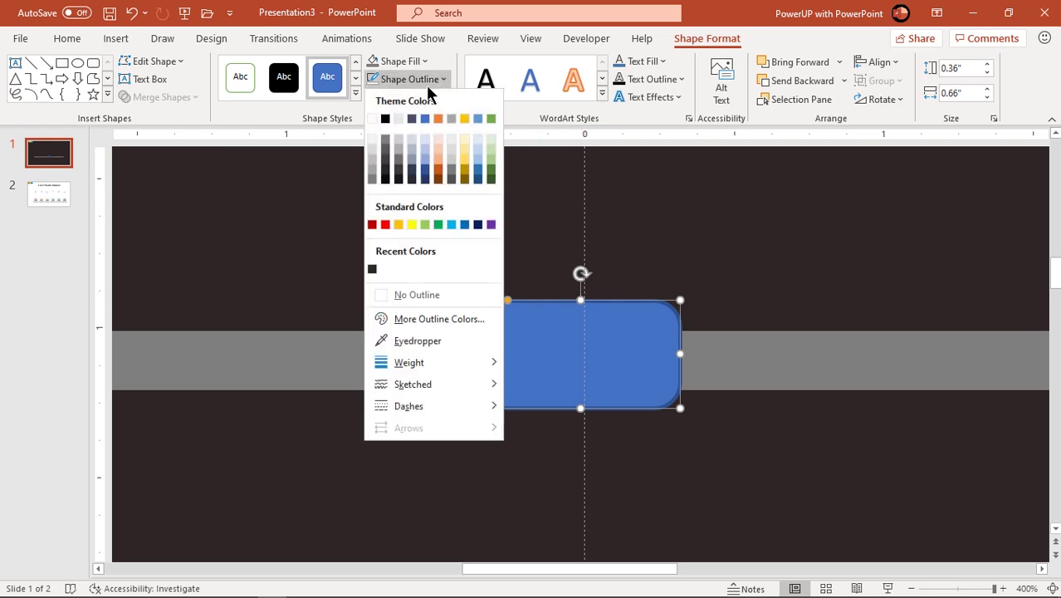
{"action": "left_click", "coordinate": [413, 295]}
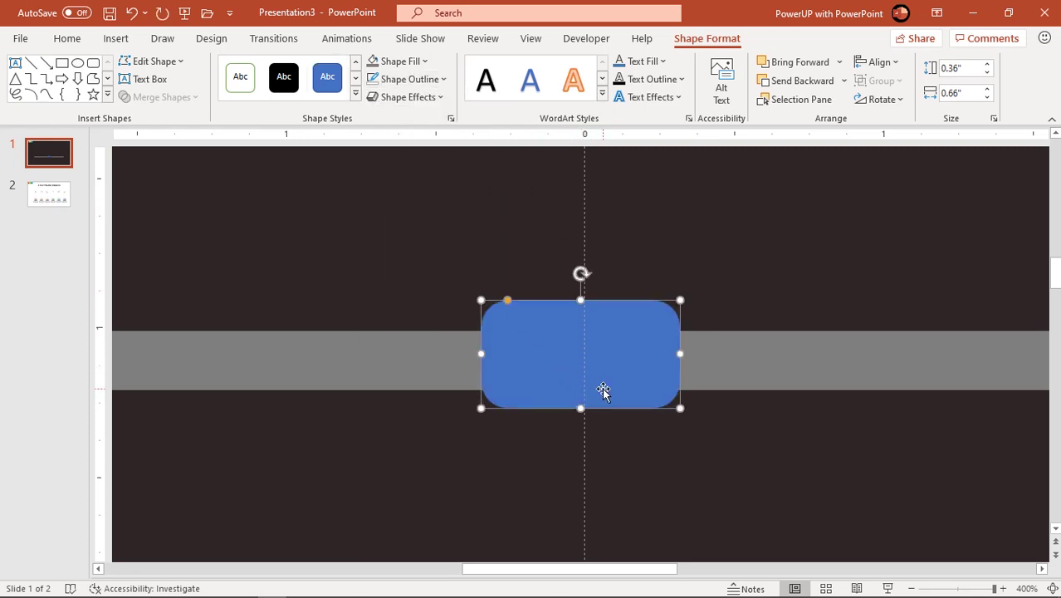
Give the small rectangle a gradient fill, add a stop, and lighten the end stop.
{"action": "right_click", "coordinate": [603, 391]}
{"action": "left_click", "coordinate": [661, 555]}
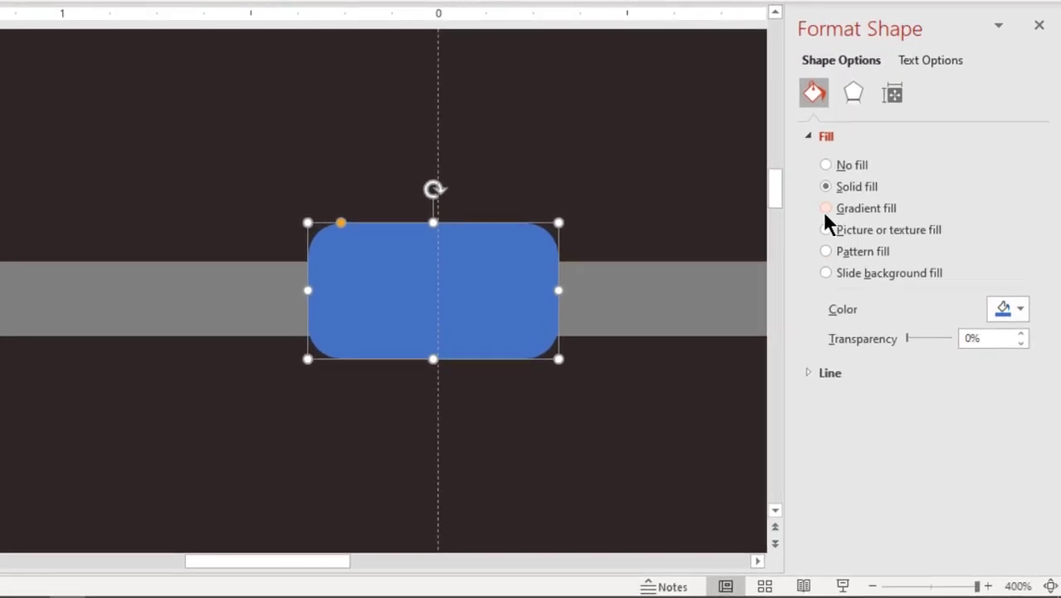
{"action": "left_click", "coordinate": [827, 209]}
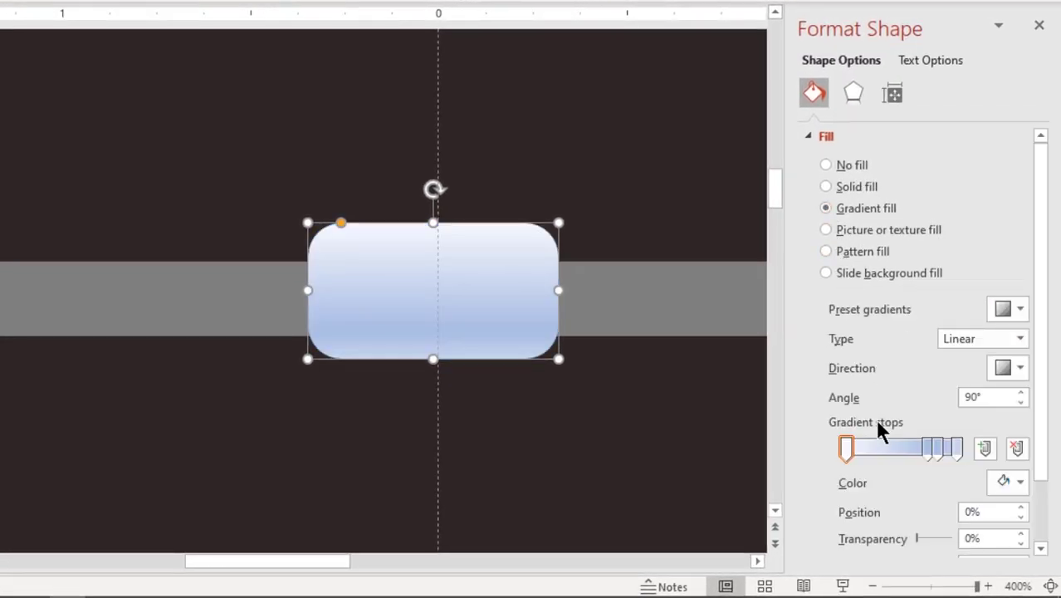
{"action": "left_click", "coordinate": [882, 447]}
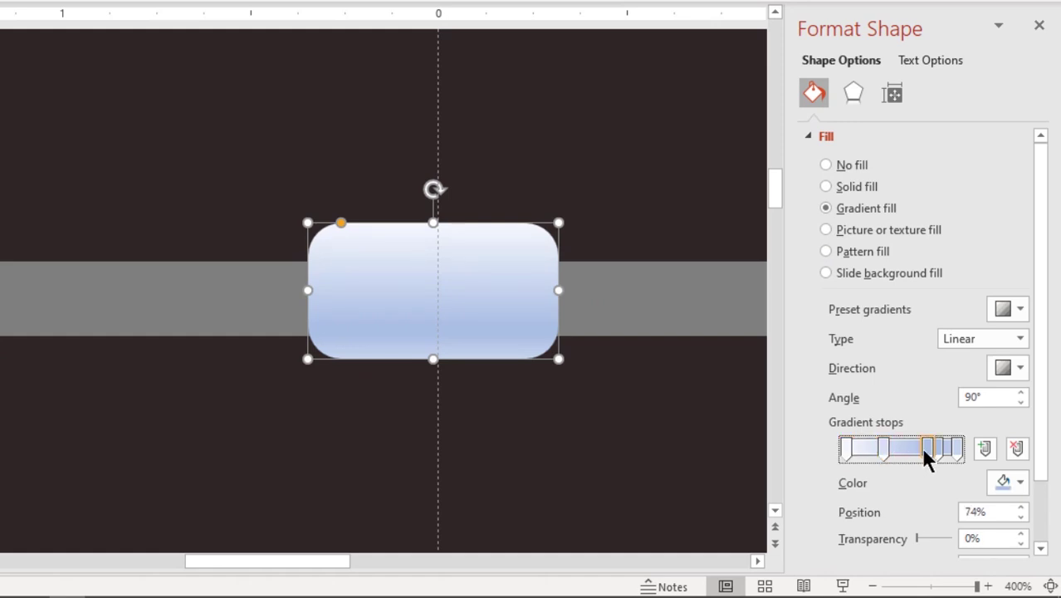
{"action": "left_click_drag", "start_coordinate": [921, 447], "coordinate": [873, 447]}
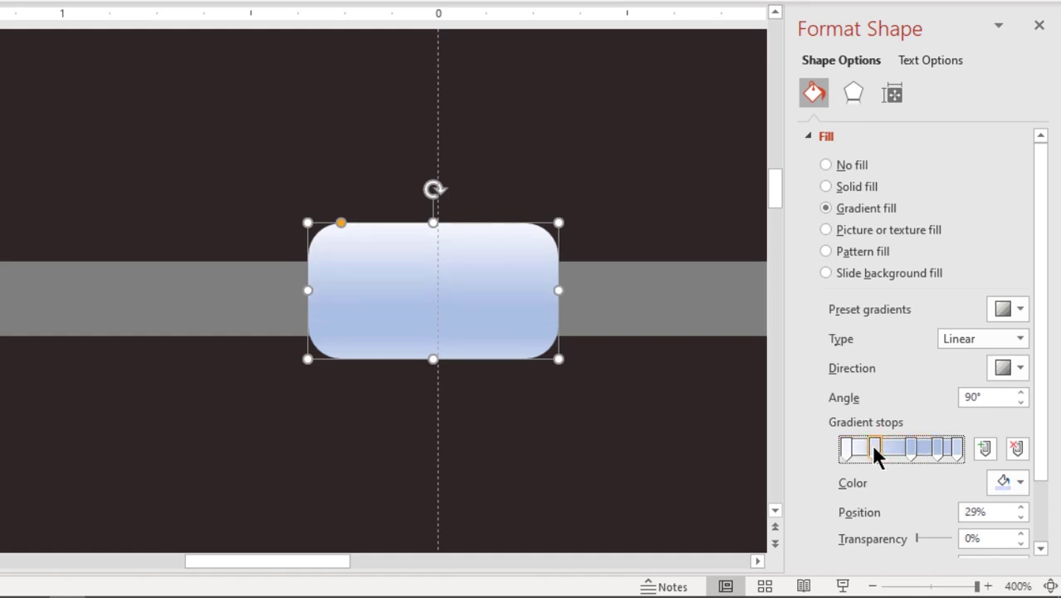
{"action": "left_click", "coordinate": [956, 450]}
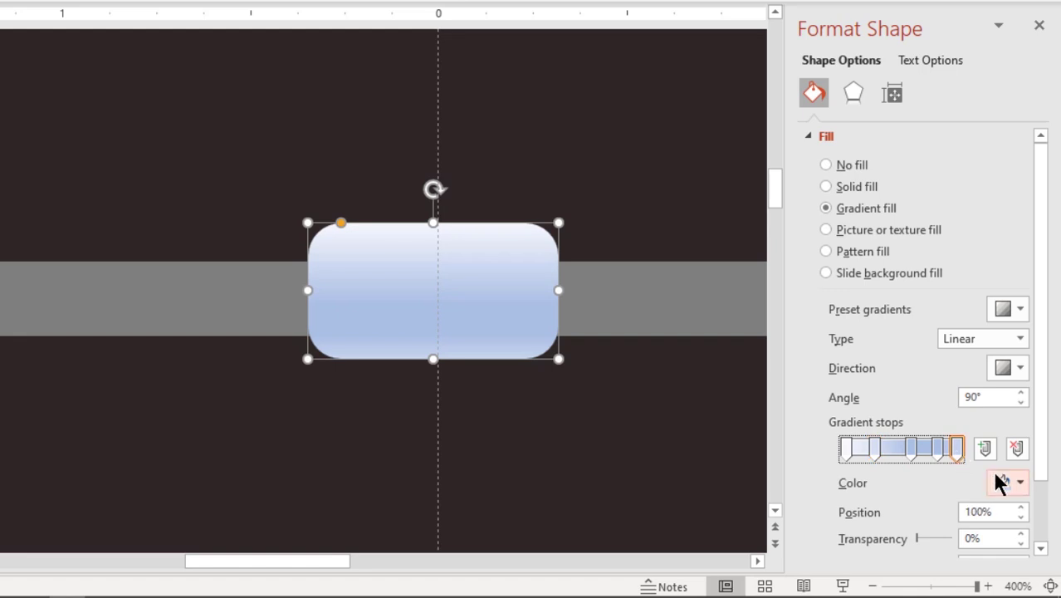
{"action": "left_click", "coordinate": [1020, 485]}
{"action": "left_click", "coordinate": [917, 267]}
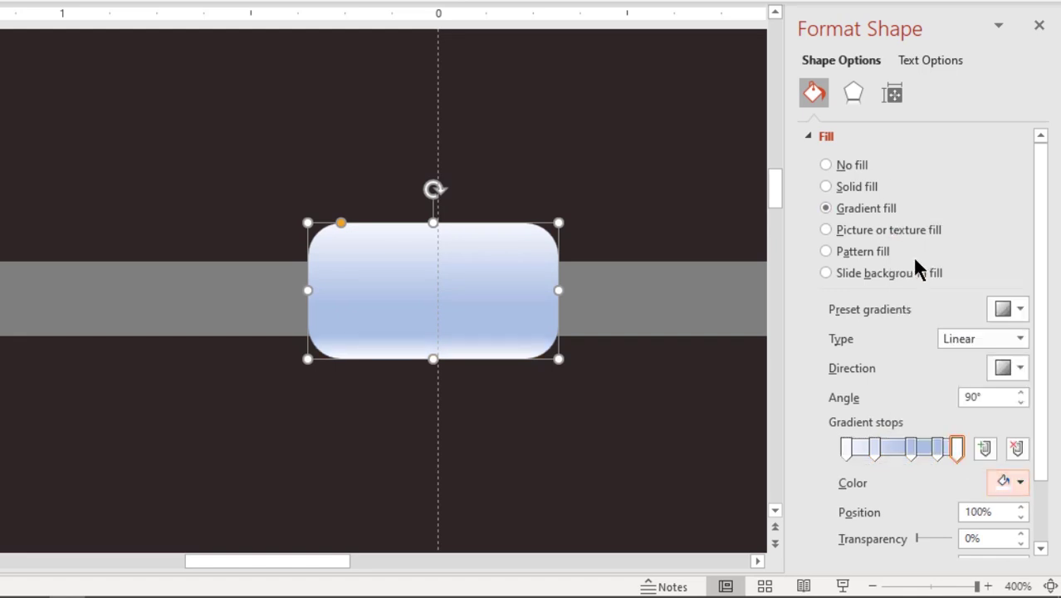
Colour the 83% and 26% gradient stops grey and the 59% middle stop white.
{"action": "left_click", "coordinate": [940, 450]}
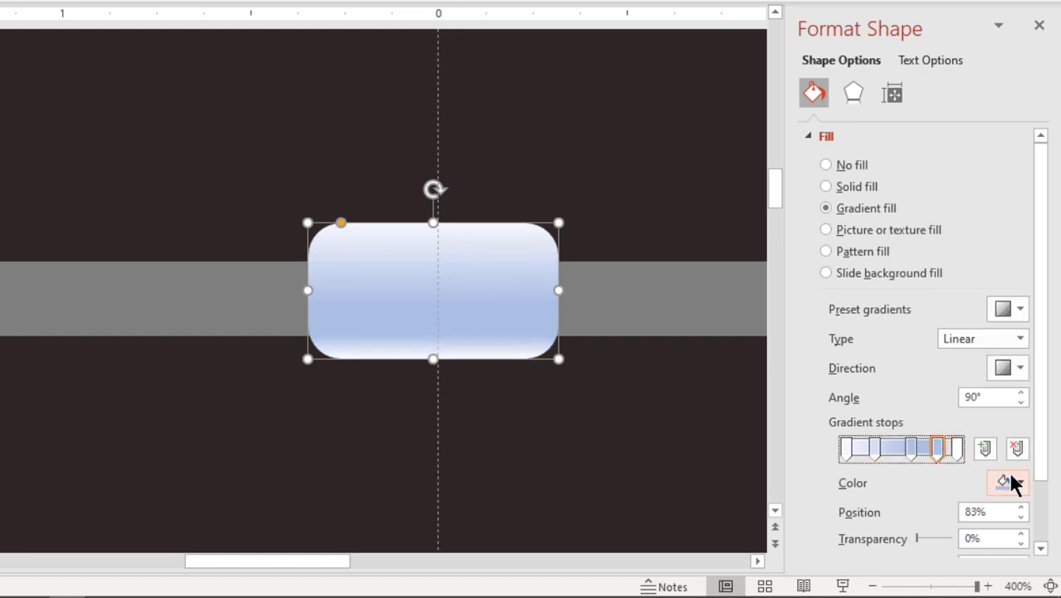
{"action": "left_click", "coordinate": [1020, 483]}
{"action": "left_click", "coordinate": [899, 282]}
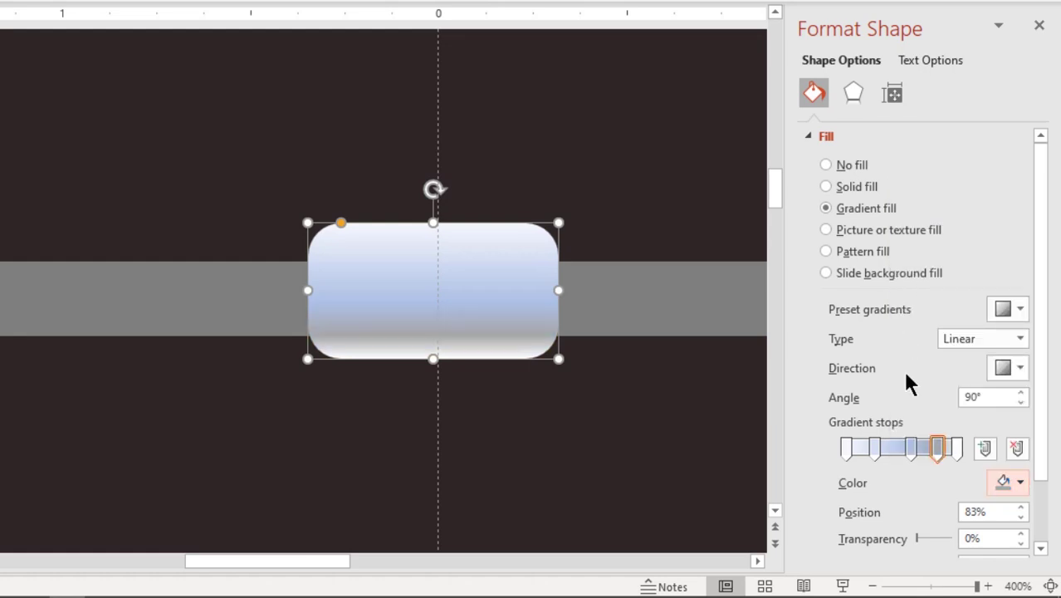
{"action": "left_click", "coordinate": [875, 447]}
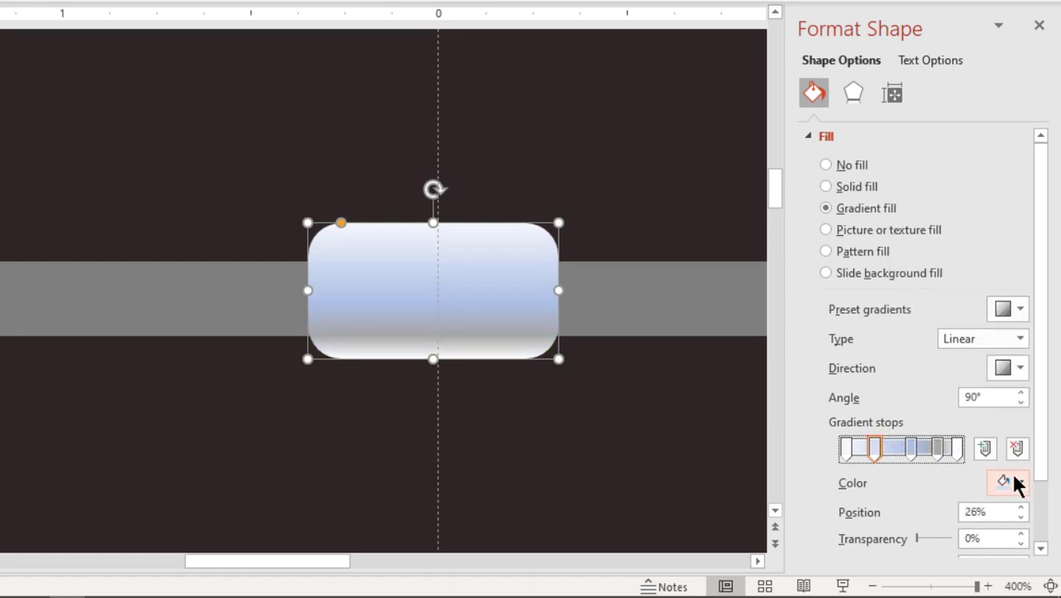
{"action": "left_click", "coordinate": [1013, 480]}
{"action": "left_click", "coordinate": [901, 284]}
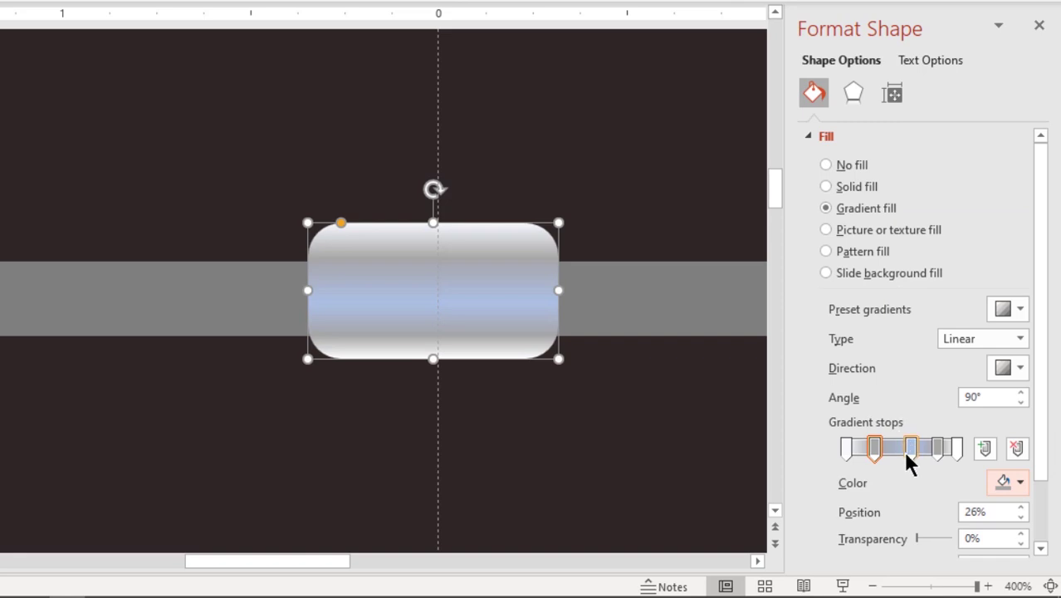
{"action": "left_click", "coordinate": [911, 450]}
{"action": "left_click", "coordinate": [1021, 485]}
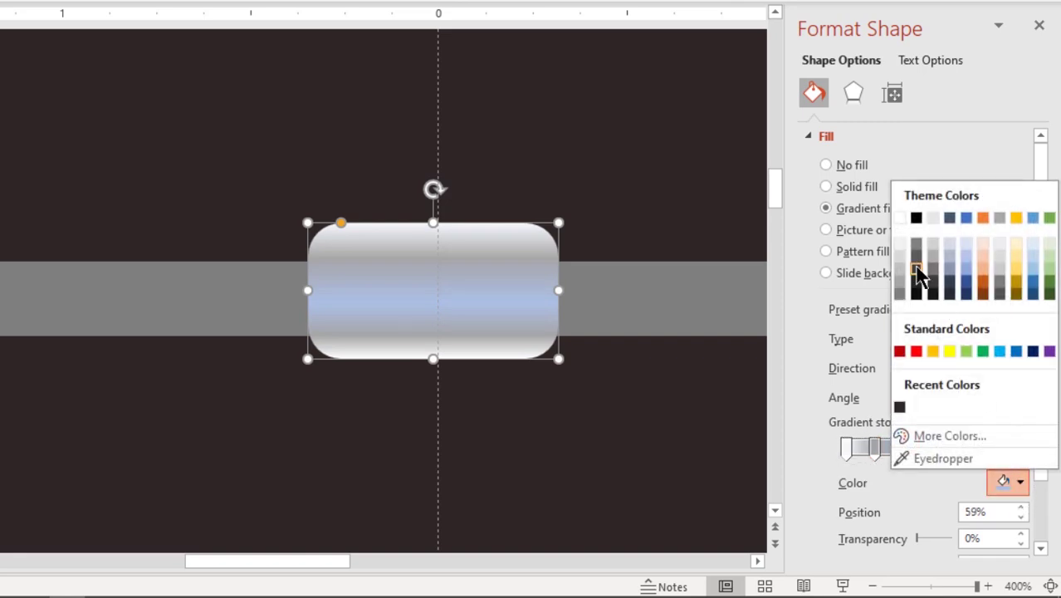
{"action": "left_click", "coordinate": [899, 217]}
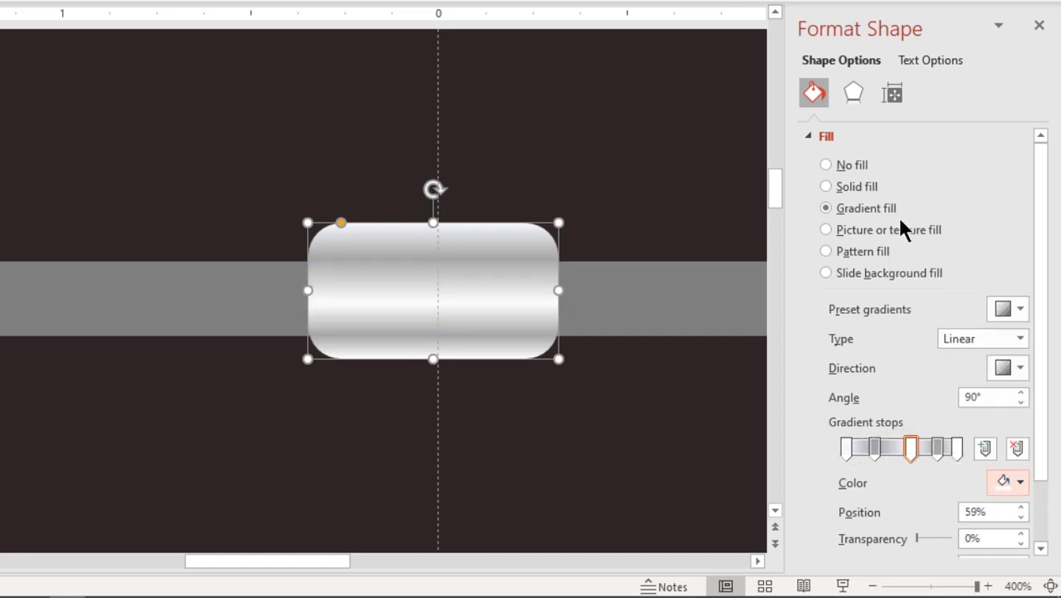
{"action": "left_click_drag", "start_coordinate": [906, 448], "coordinate": [898, 448]}
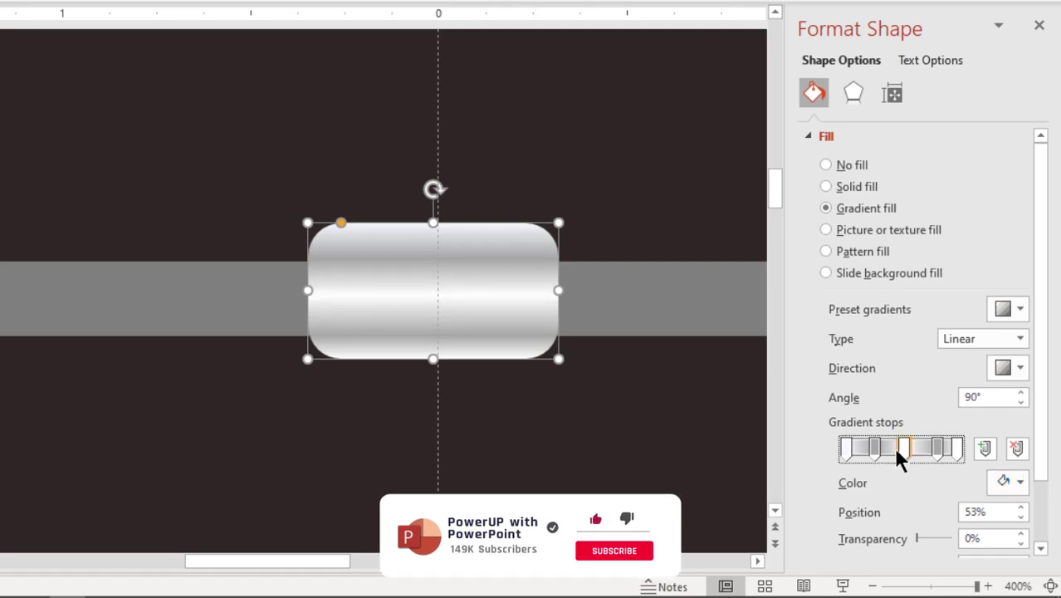
Narrow the silver knob slightly to about 0.6" wide.
{"action": "left_click", "coordinate": [873, 448]}
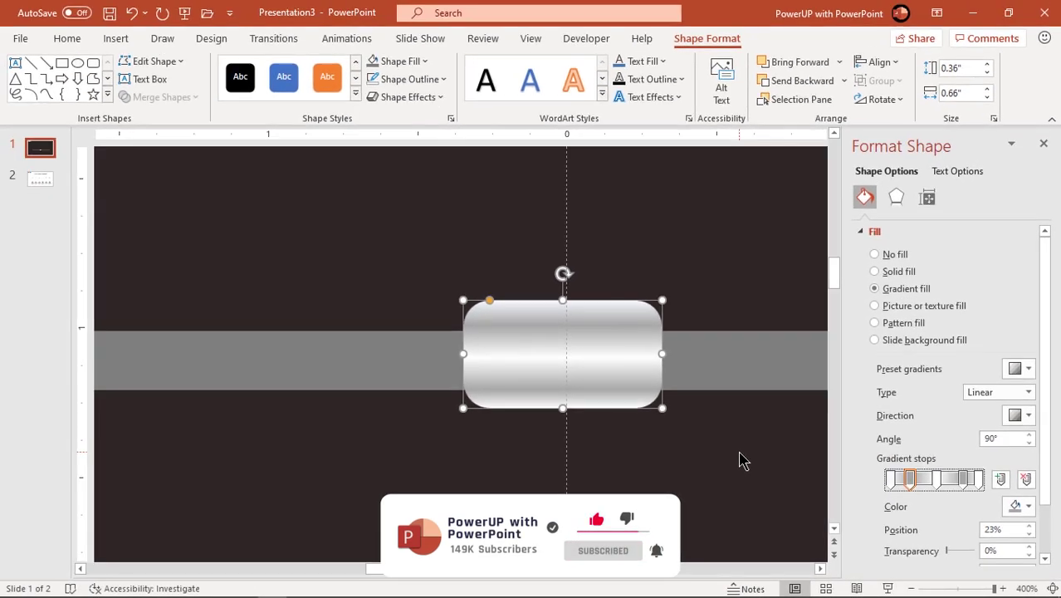
{"action": "left_click", "coordinate": [741, 461]}
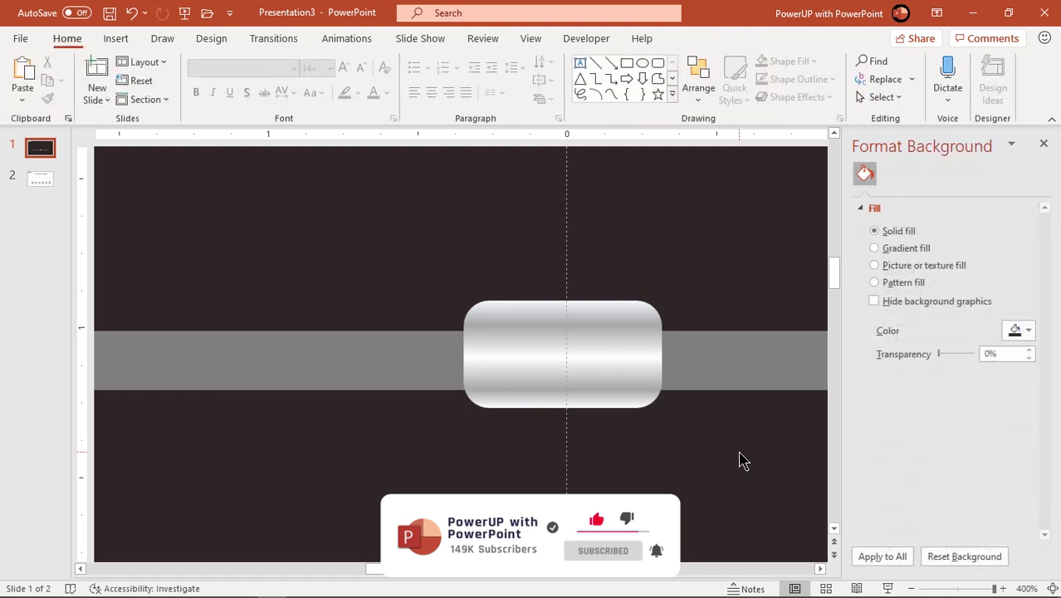
{"action": "left_click", "coordinate": [608, 379]}
{"action": "scroll", "coordinate": [611, 388], "scroll_direction": "down", "scroll_amount": 2, "text": "ctrl"}
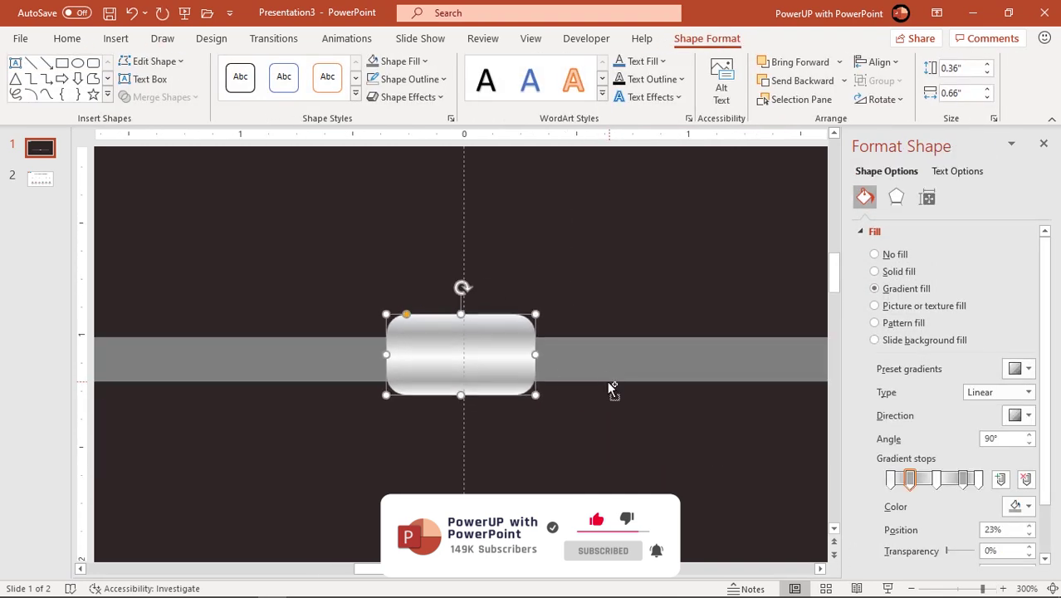
{"action": "left_click_drag", "start_coordinate": [535, 355], "coordinate": [481, 365]}
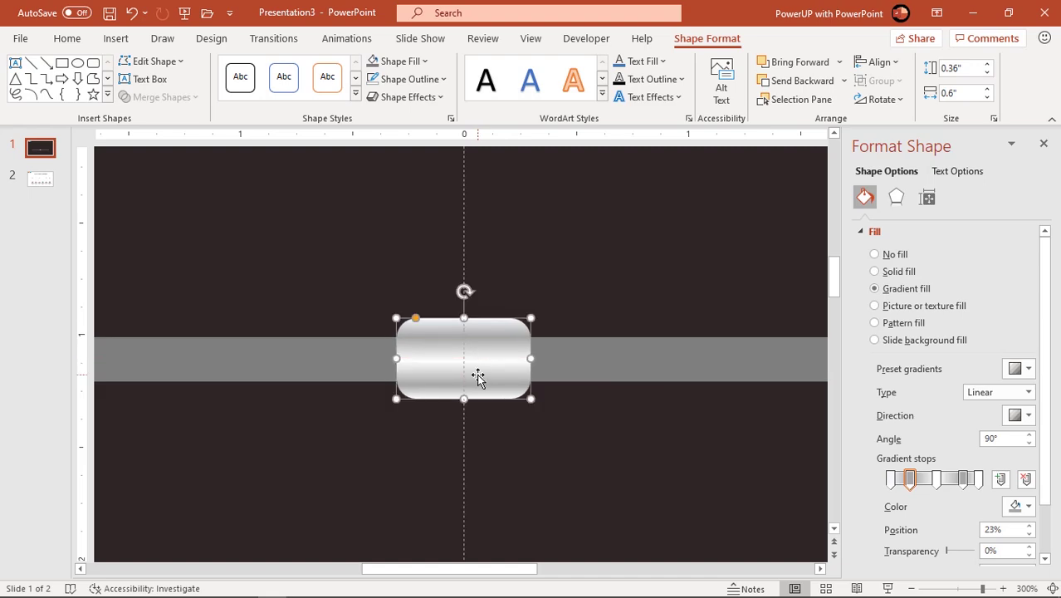
{"action": "scroll", "coordinate": [513, 371], "scroll_direction": "down", "scroll_amount": 3, "text": "ctrl"}
{"action": "left_click", "coordinate": [519, 326]}
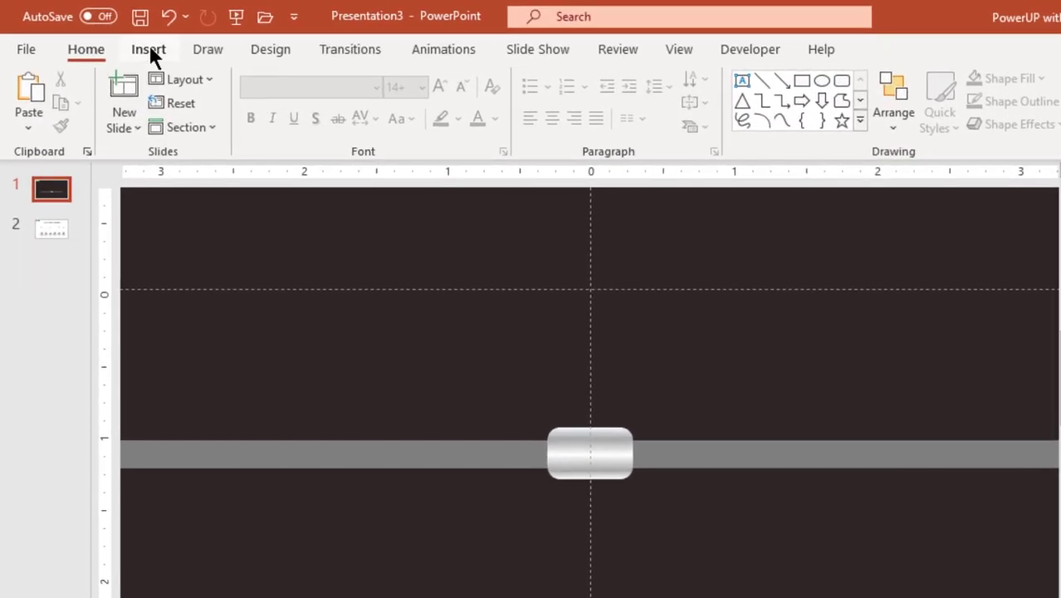
{"action": "left_click", "coordinate": [115, 38]}
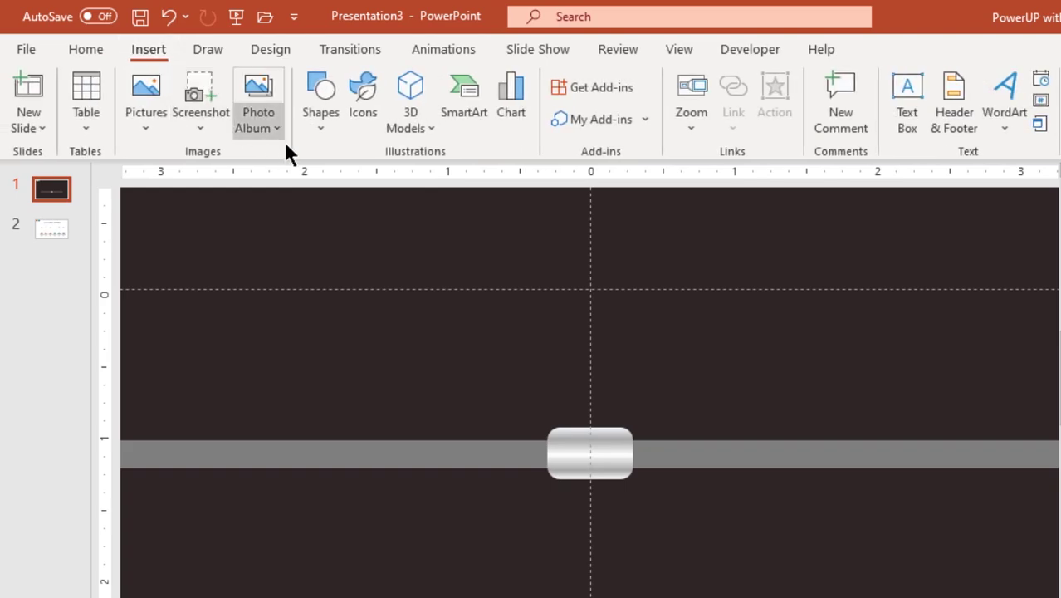
Draw a thin rounded vertical bar ending at the silver knob.
{"action": "left_click", "coordinate": [316, 134]}
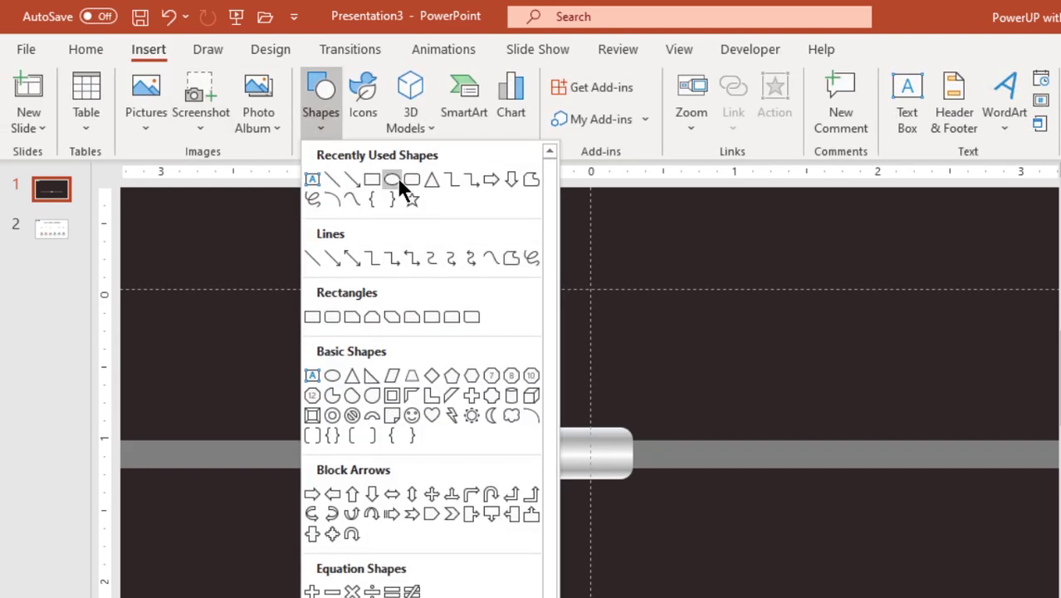
{"action": "left_click_drag", "start_coordinate": [426, 192], "coordinate": [480, 415]}
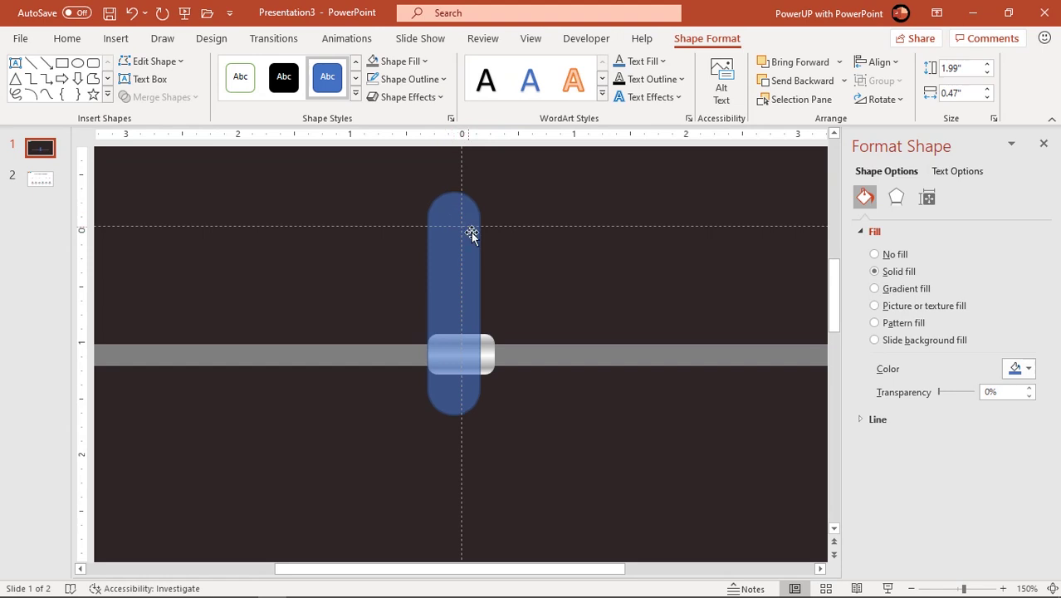
{"action": "left_click", "coordinate": [470, 234]}
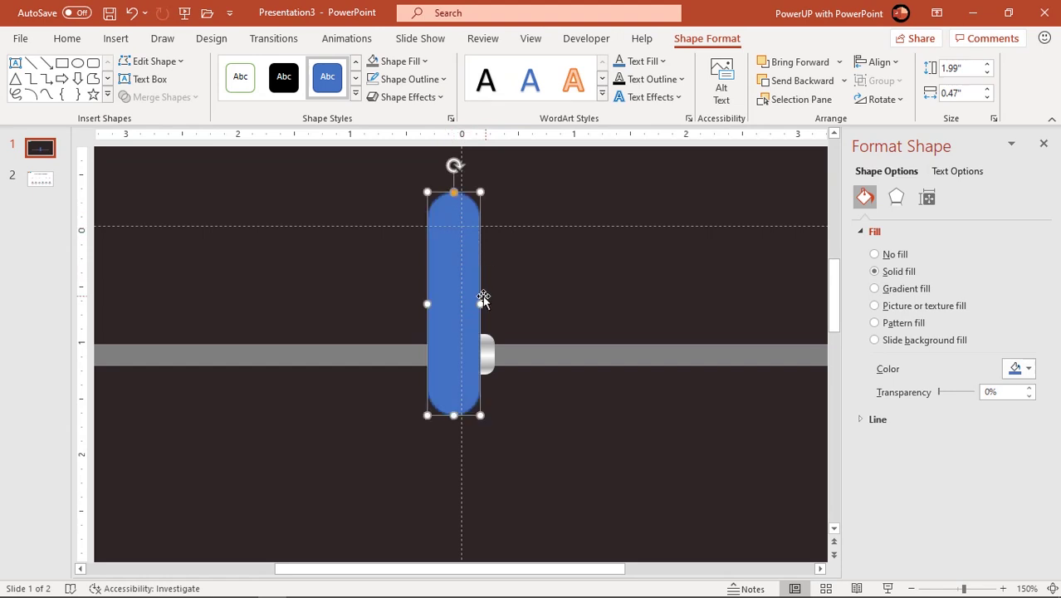
{"action": "left_click_drag", "start_coordinate": [480, 301], "coordinate": [442, 302]}
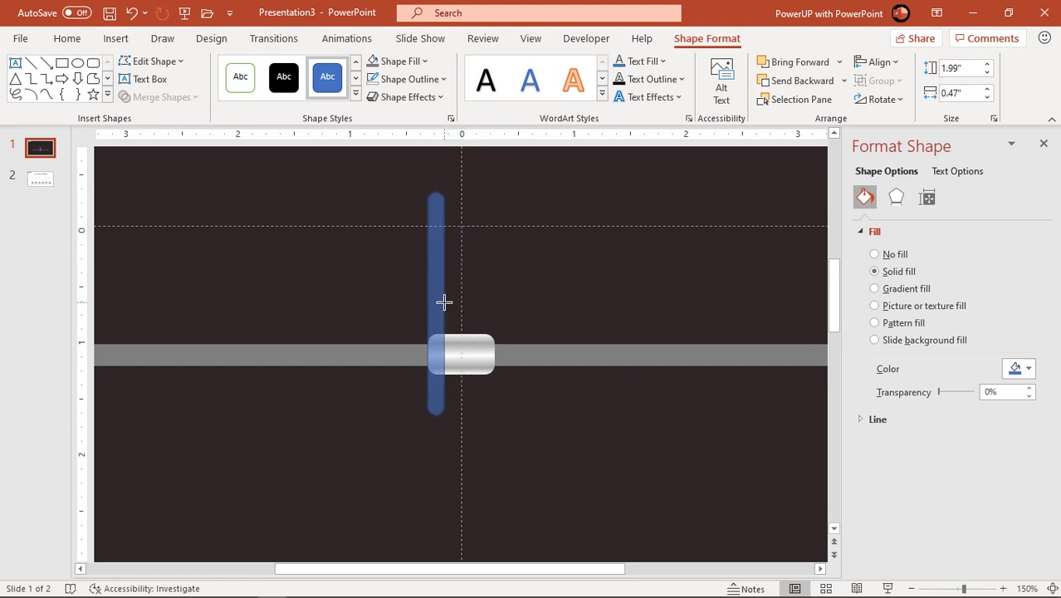
{"action": "left_click_drag", "start_coordinate": [435, 414], "coordinate": [439, 344]}
Remove the vertical bar's outline, fill it light grey, and centre it on the knob.
{"action": "left_click", "coordinate": [410, 79]}
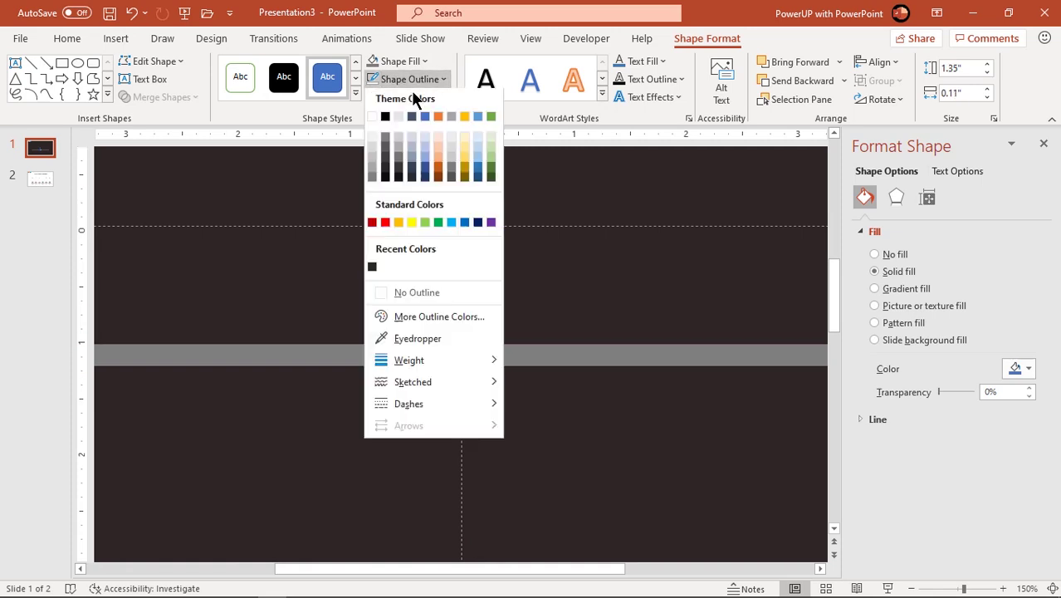
{"action": "left_click", "coordinate": [409, 293]}
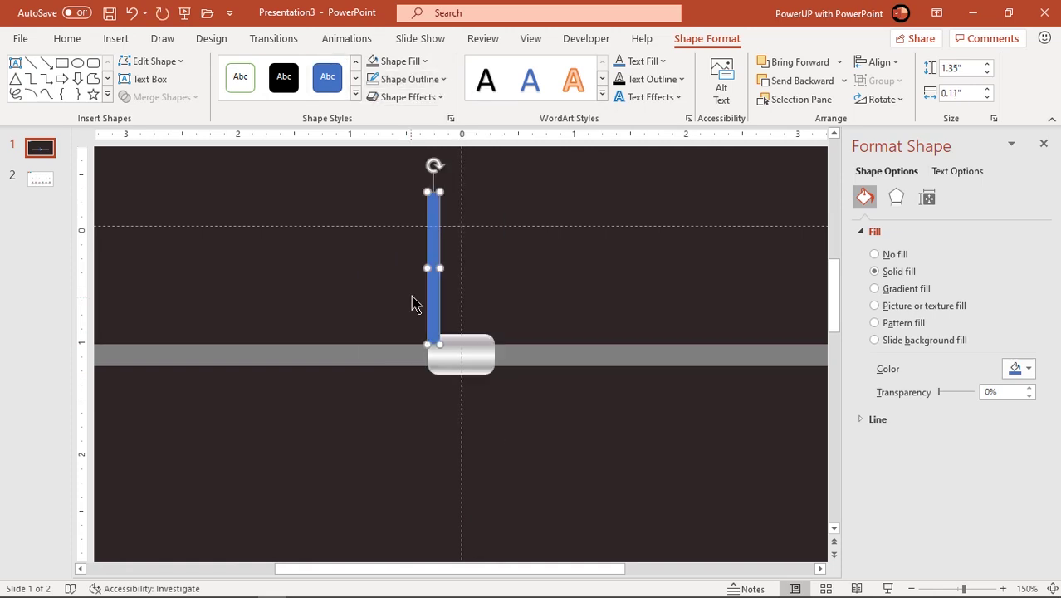
{"action": "left_click", "coordinate": [405, 61]}
{"action": "left_click", "coordinate": [372, 152]}
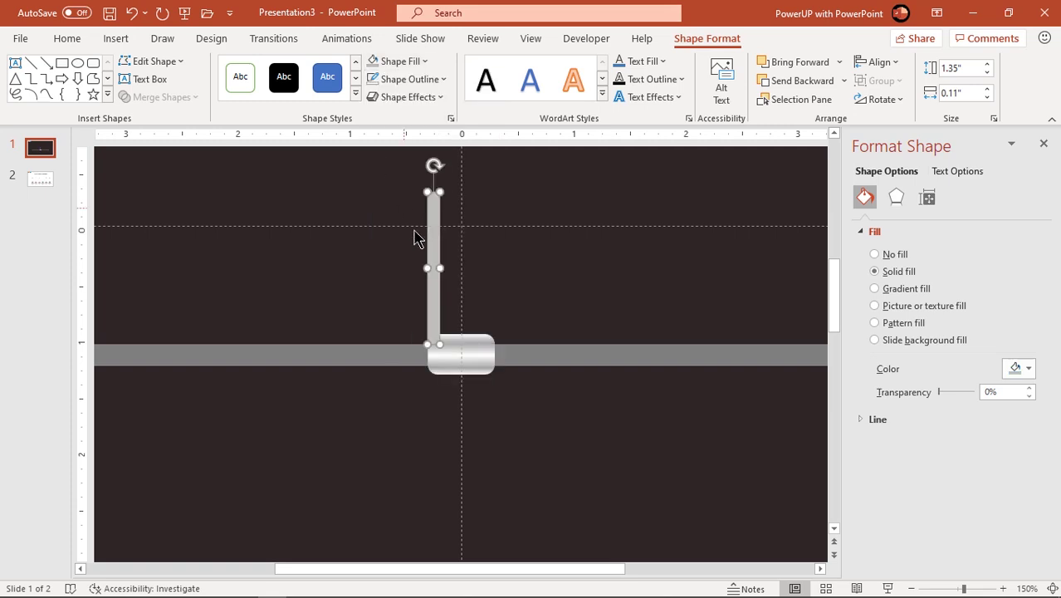
{"action": "left_click_drag", "start_coordinate": [435, 290], "coordinate": [460, 304]}
Send the vertical bar behind the knob and reposition the knob on the timeline.
{"action": "right_click", "coordinate": [460, 304]}
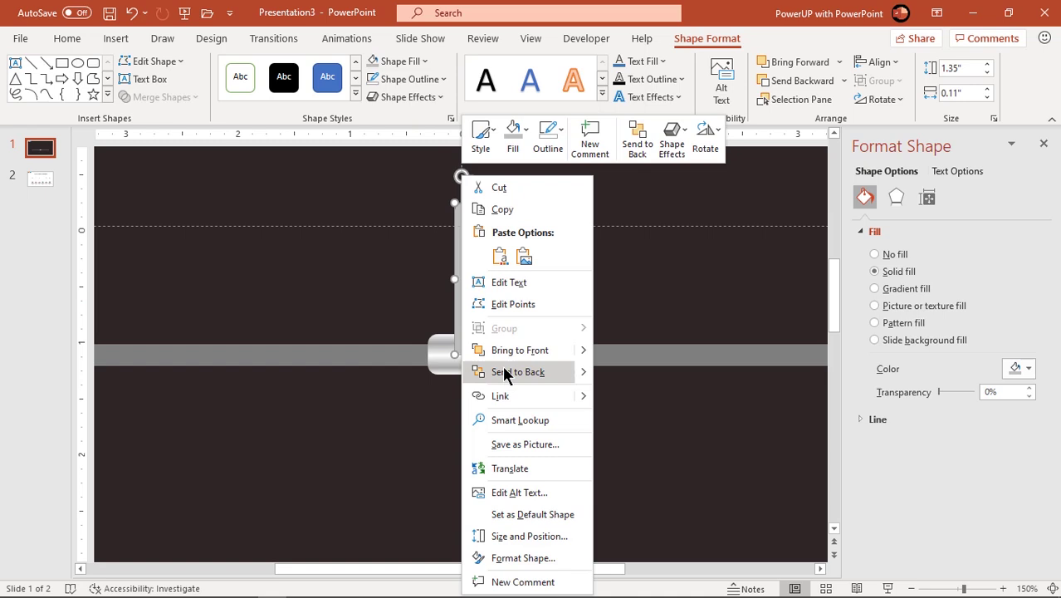
{"action": "left_click", "coordinate": [504, 371]}
{"action": "left_click", "coordinate": [521, 415]}
{"action": "left_click", "coordinate": [460, 302]}
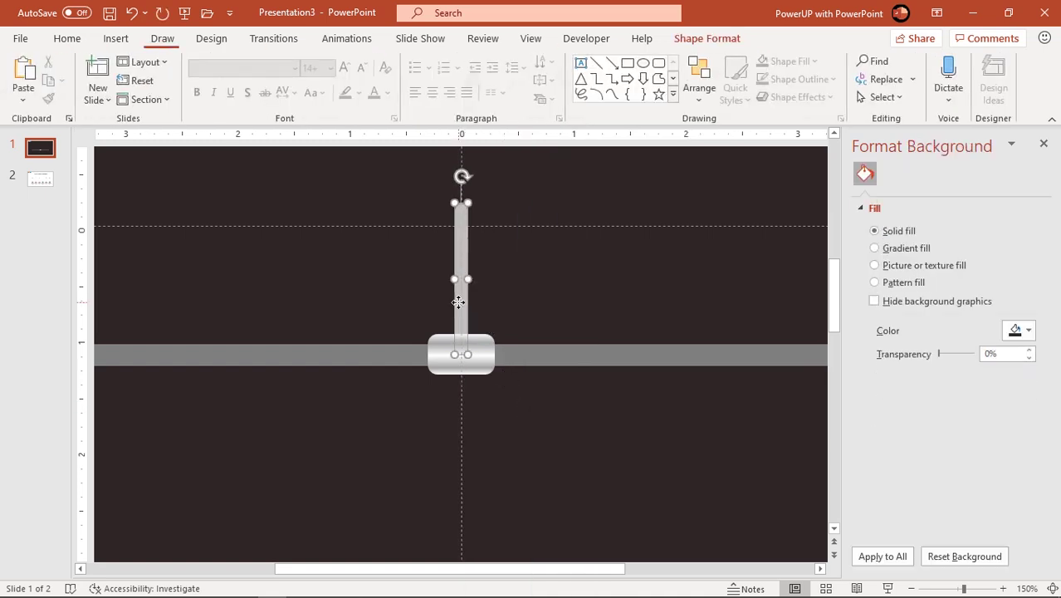
{"action": "scroll", "coordinate": [488, 345], "scroll_direction": "up", "scroll_amount": 5, "text": "ctrl"}
{"action": "scroll", "coordinate": [488, 346], "scroll_direction": "down", "scroll_amount": 10, "text": "ctrl"}
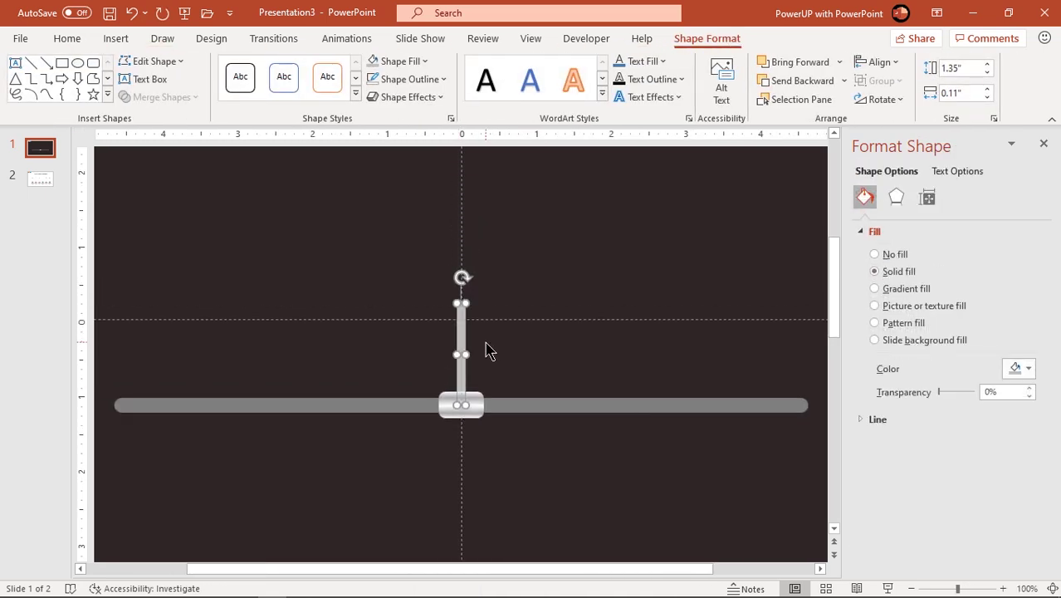
{"action": "scroll", "coordinate": [482, 390], "scroll_direction": "down", "scroll_amount": 3, "text": "ctrl"}
{"action": "left_click", "coordinate": [467, 419]}
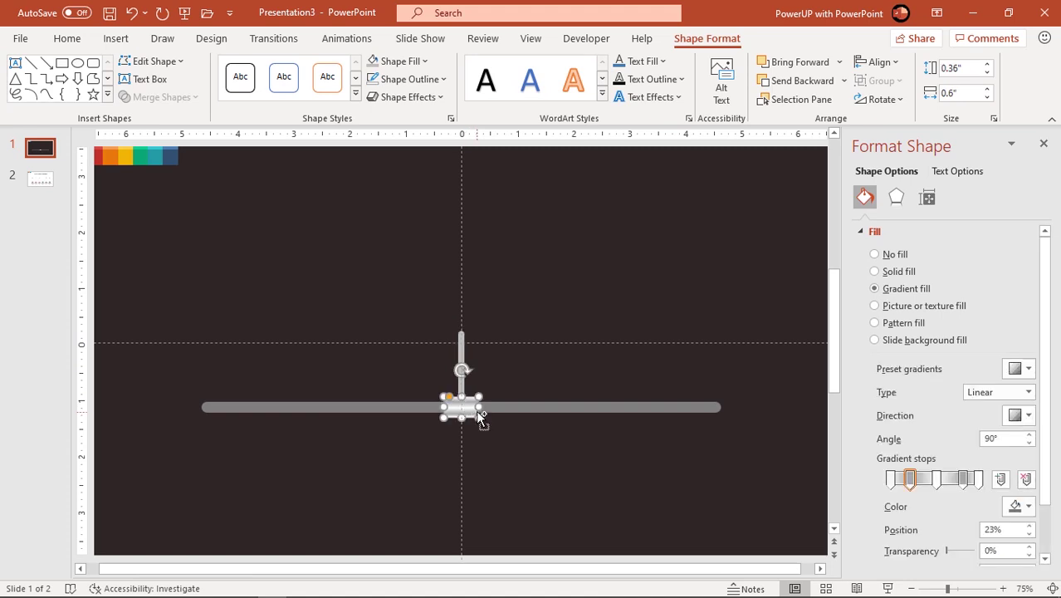
{"action": "left_click_drag", "start_coordinate": [479, 418], "coordinate": [477, 407]}
{"action": "left_click", "coordinate": [488, 445]}
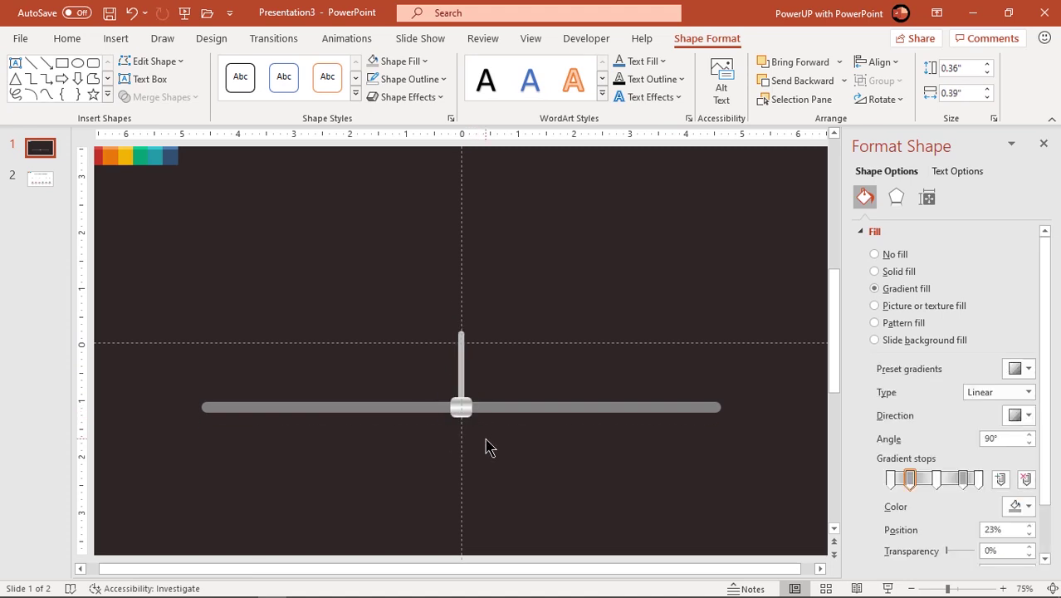
Widen the vertical bar, centre it on the knob, and stretch its top upward.
{"action": "left_click", "coordinate": [462, 353]}
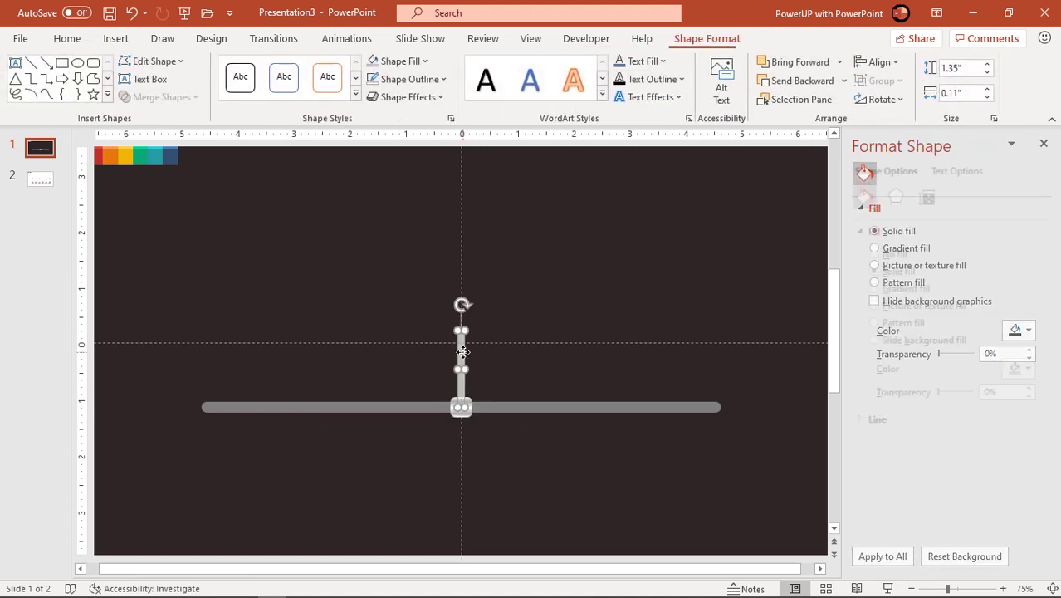
{"action": "scroll", "coordinate": [465, 357], "scroll_direction": "up", "scroll_amount": 5, "text": "ctrl"}
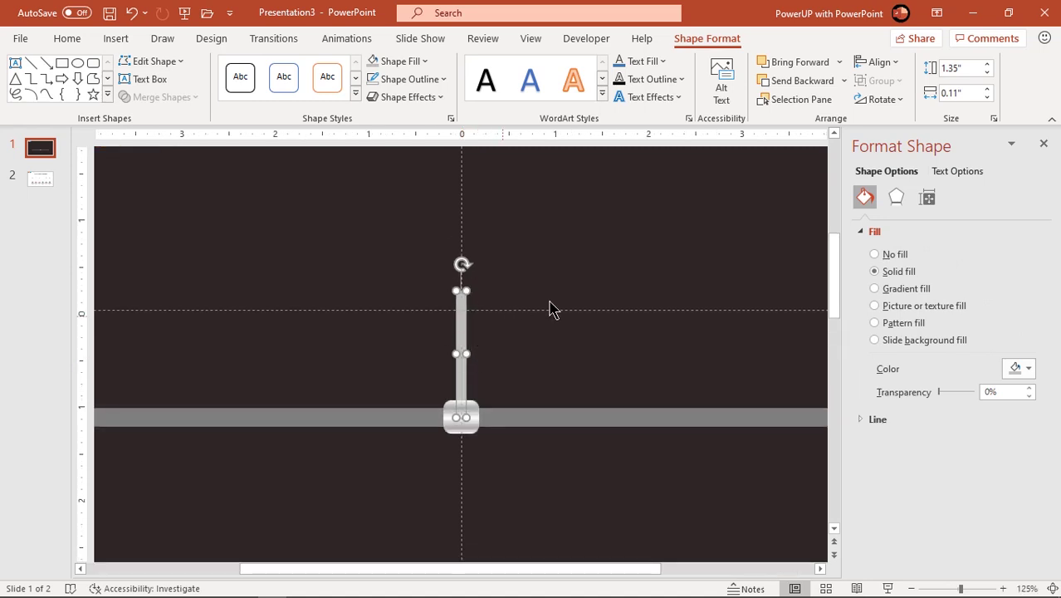
{"action": "left_click", "coordinate": [987, 91]}
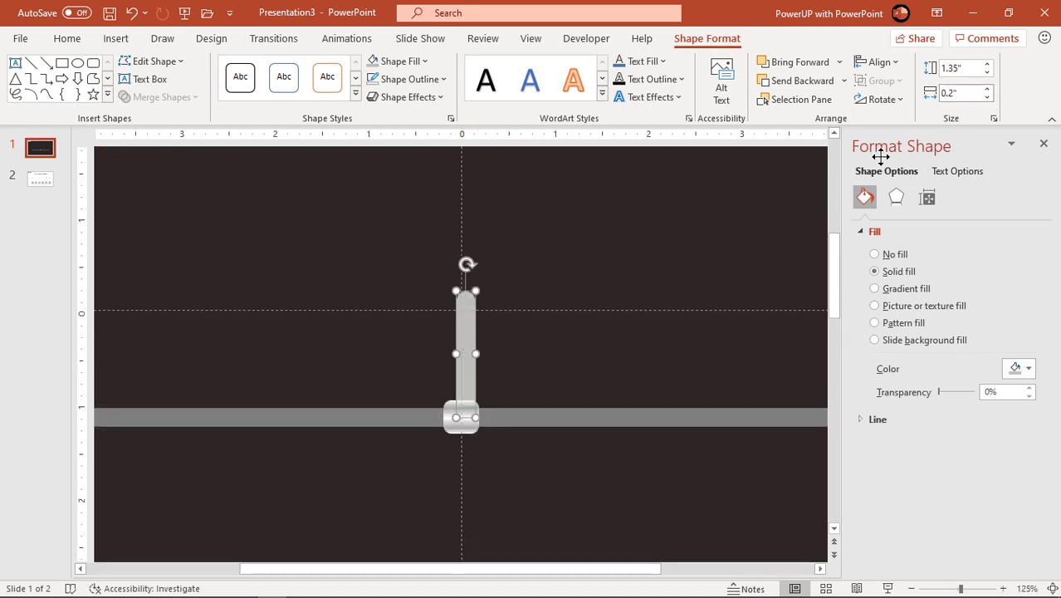
{"action": "left_click_drag", "start_coordinate": [464, 377], "coordinate": [459, 375]}
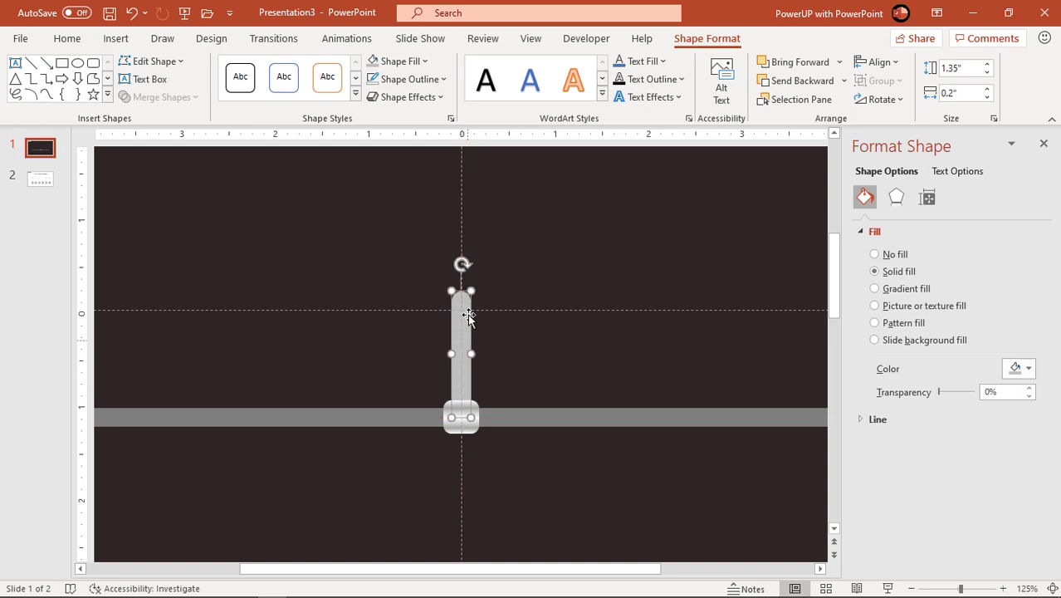
{"action": "left_click_drag", "start_coordinate": [470, 290], "coordinate": [470, 276]}
{"action": "key", "text": "Escape"}
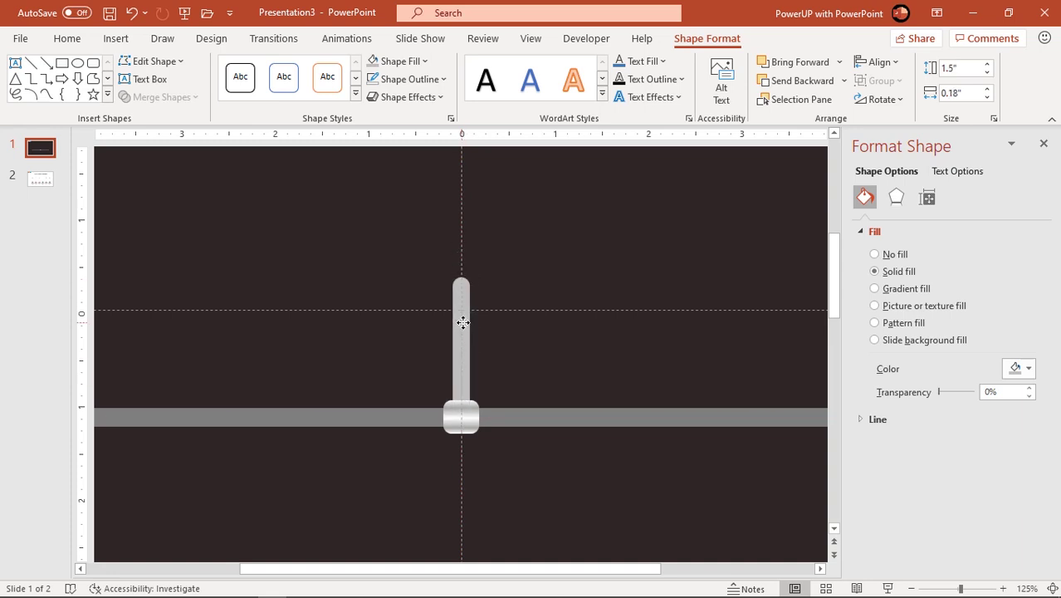
{"action": "left_click", "coordinate": [463, 322]}
{"action": "left_click", "coordinate": [526, 334]}
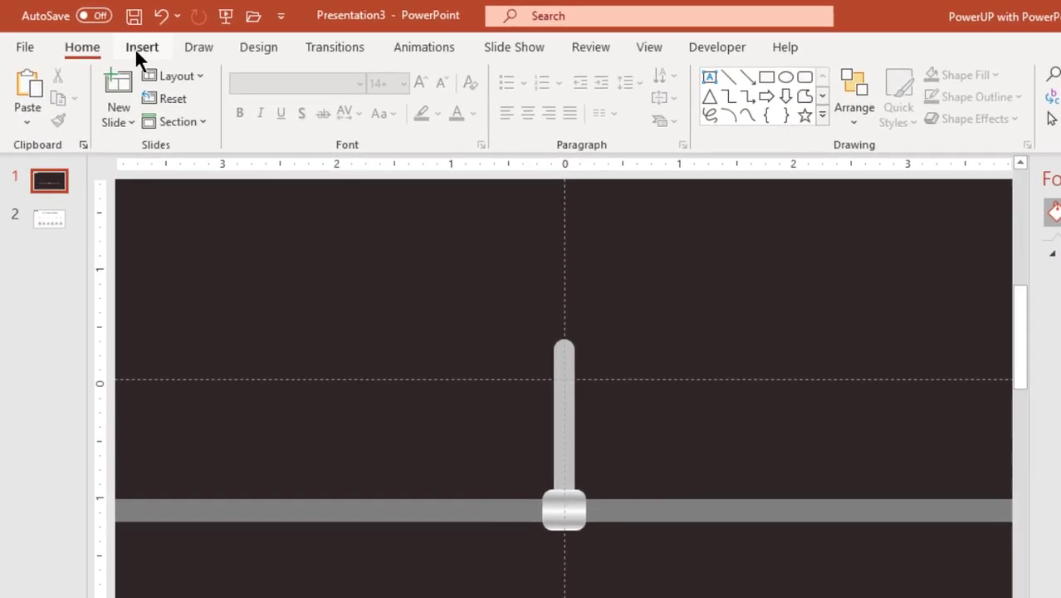
Draw an outline-free oval circle on top of the vertical bar.
{"action": "left_click", "coordinate": [115, 38]}
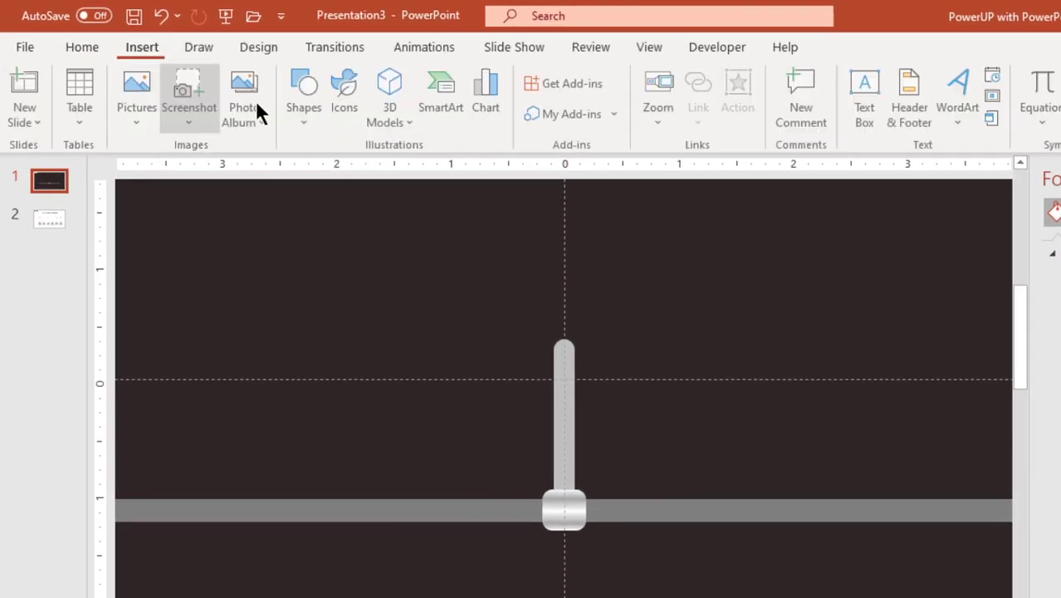
{"action": "left_click", "coordinate": [307, 116]}
{"action": "left_click", "coordinate": [364, 166]}
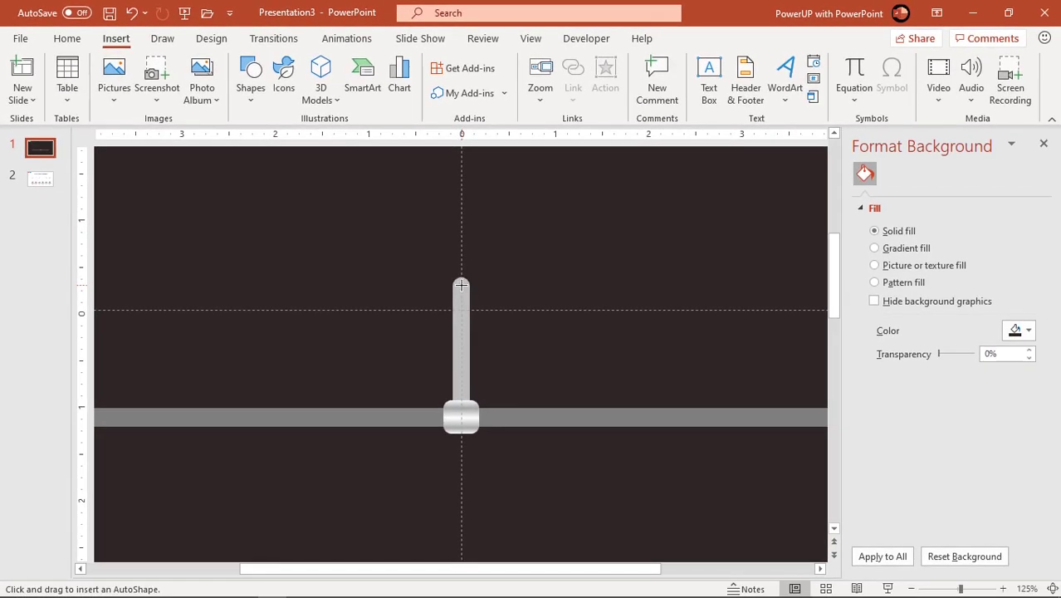
{"action": "left_click_drag", "start_coordinate": [461, 285], "coordinate": [514, 310]}
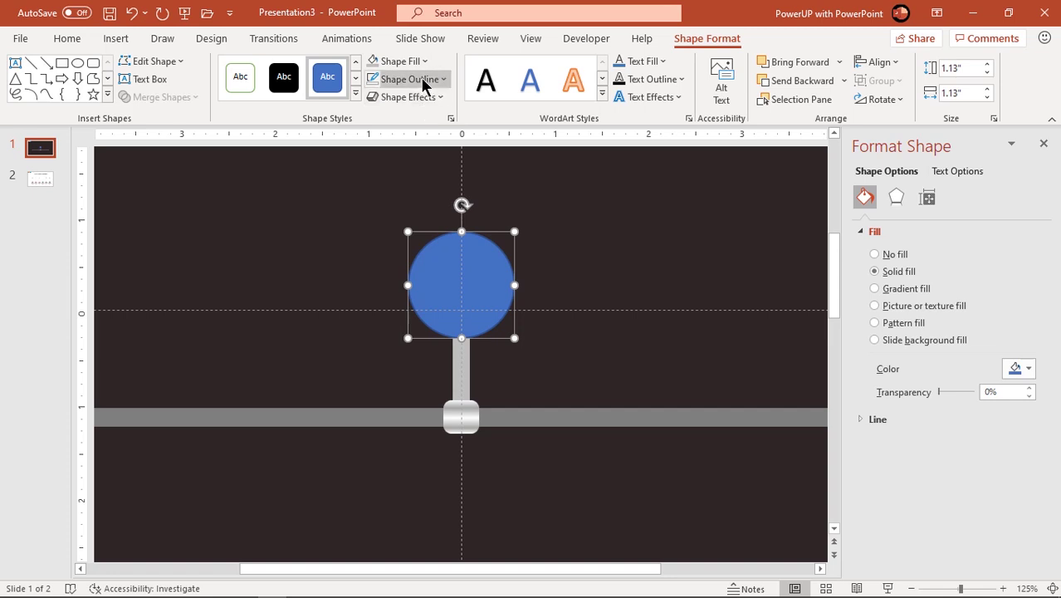
{"action": "left_click", "coordinate": [426, 80]}
{"action": "left_click", "coordinate": [404, 294]}
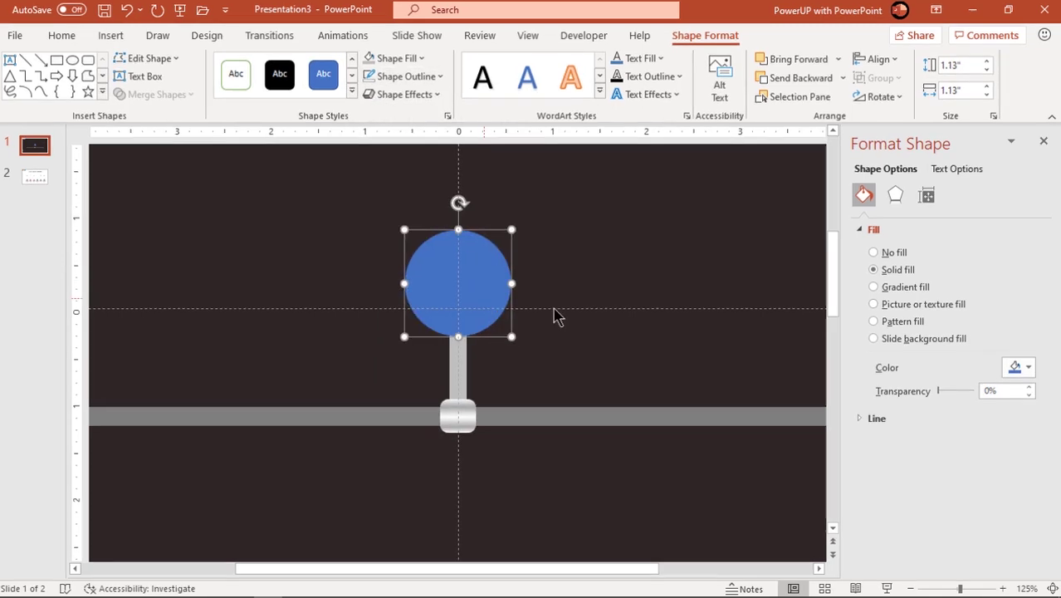
Give the circle a two-stop gradient fill, moving the second stop to the end.
{"action": "left_click", "coordinate": [863, 208]}
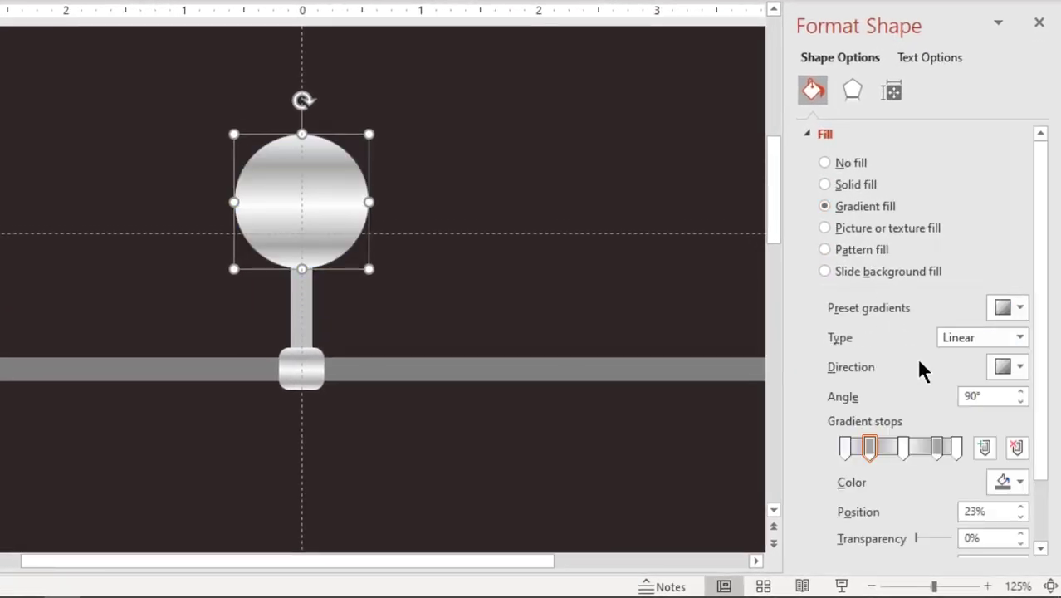
{"action": "left_click", "coordinate": [957, 447]}
{"action": "left_click", "coordinate": [1017, 448]}
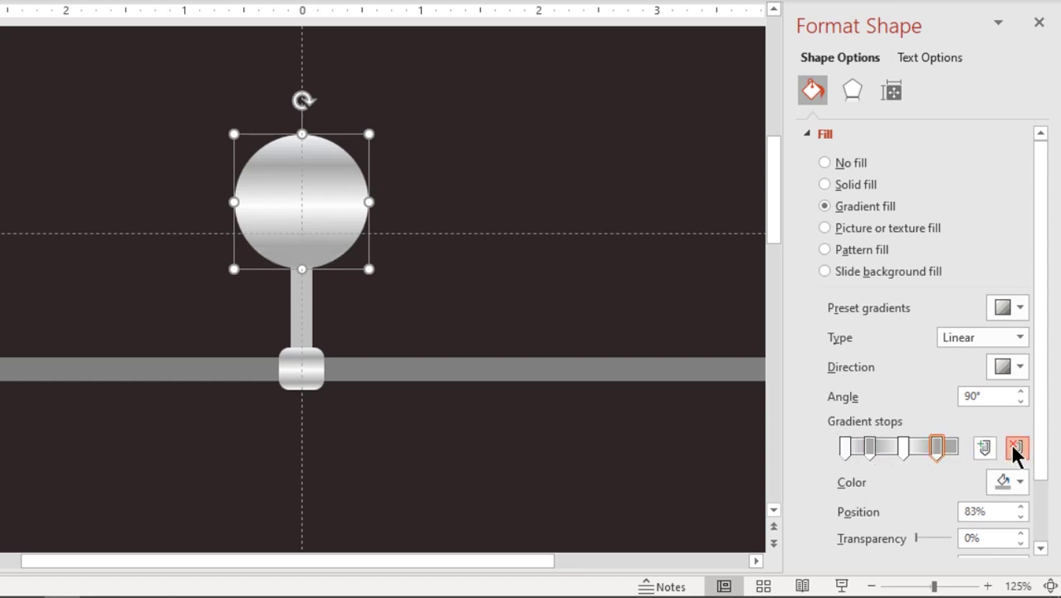
{"action": "left_click_drag", "start_coordinate": [871, 448], "coordinate": [961, 448]}
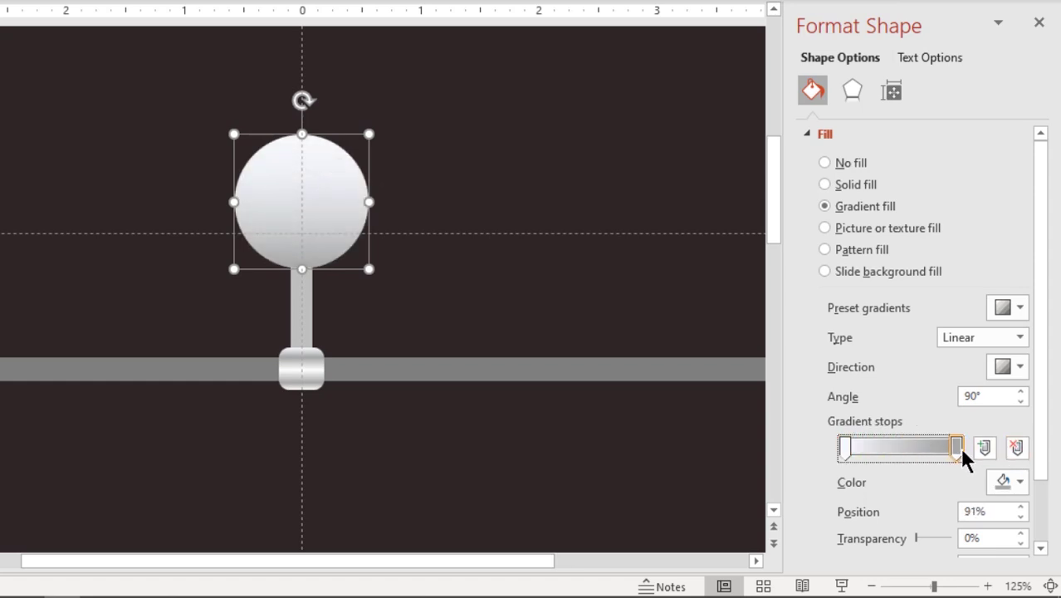
{"action": "scroll", "coordinate": [669, 349], "scroll_direction": "down", "scroll_amount": 5, "text": "ctrl"}
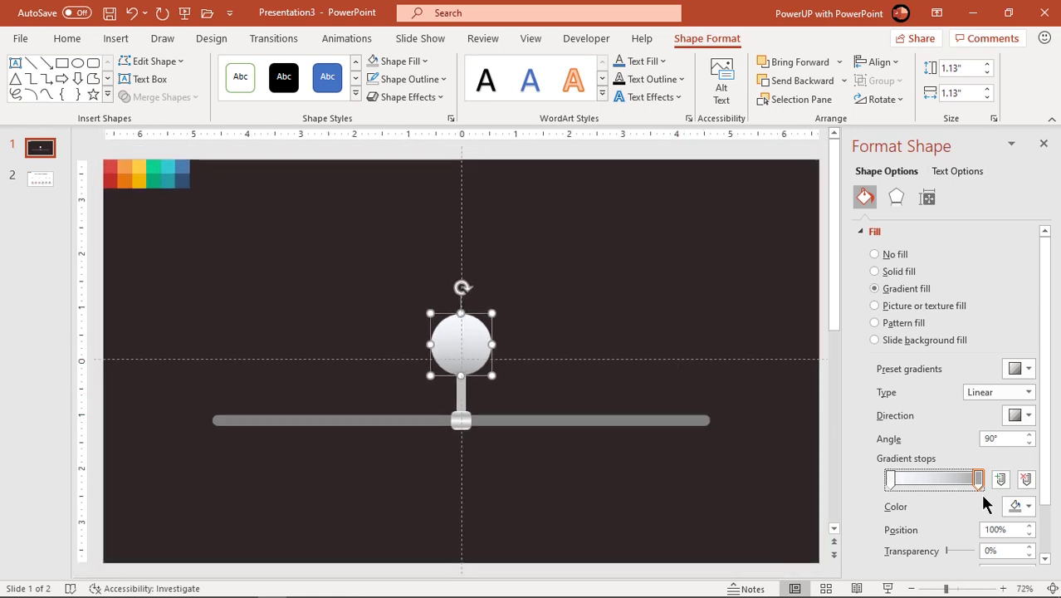
Set both gradient stops to the corner palette's red swatch with the eyedropper.
{"action": "left_click", "coordinate": [1019, 506]}
{"action": "left_click", "coordinate": [923, 486]}
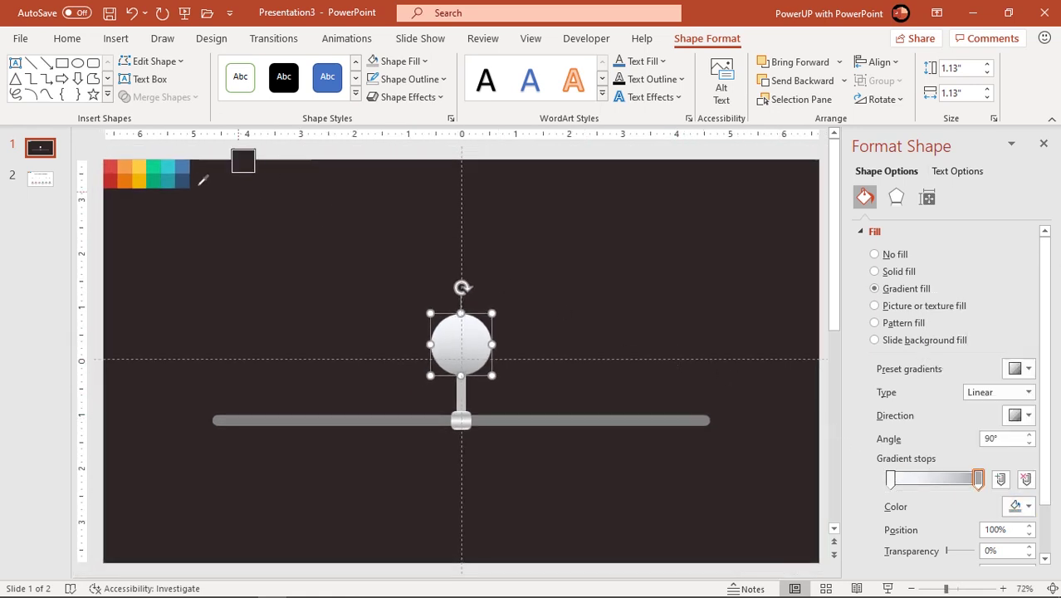
{"action": "left_click", "coordinate": [110, 169]}
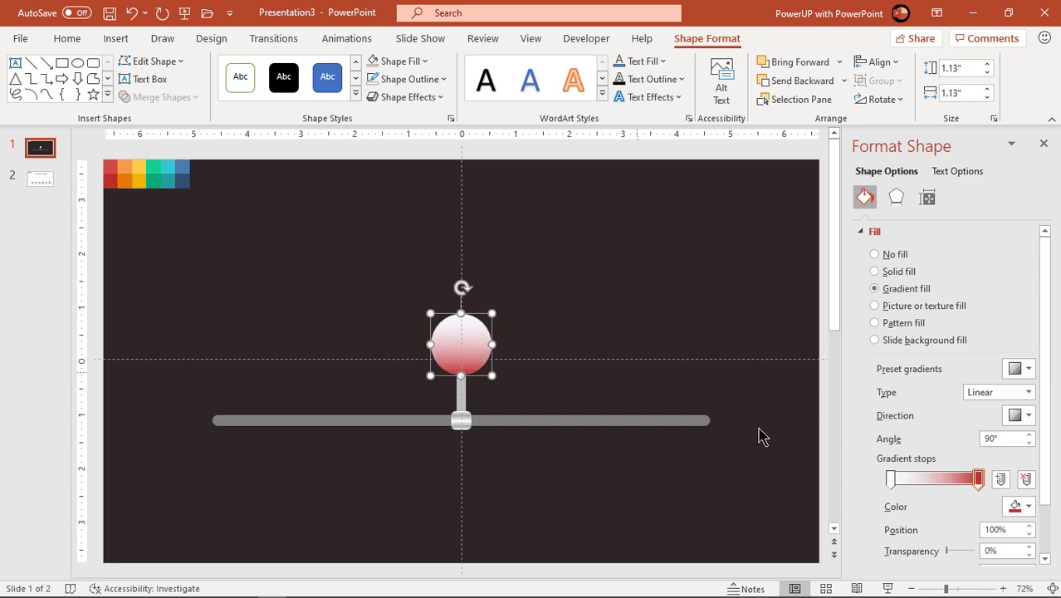
{"action": "left_click", "coordinate": [890, 485]}
{"action": "left_click", "coordinate": [1027, 506]}
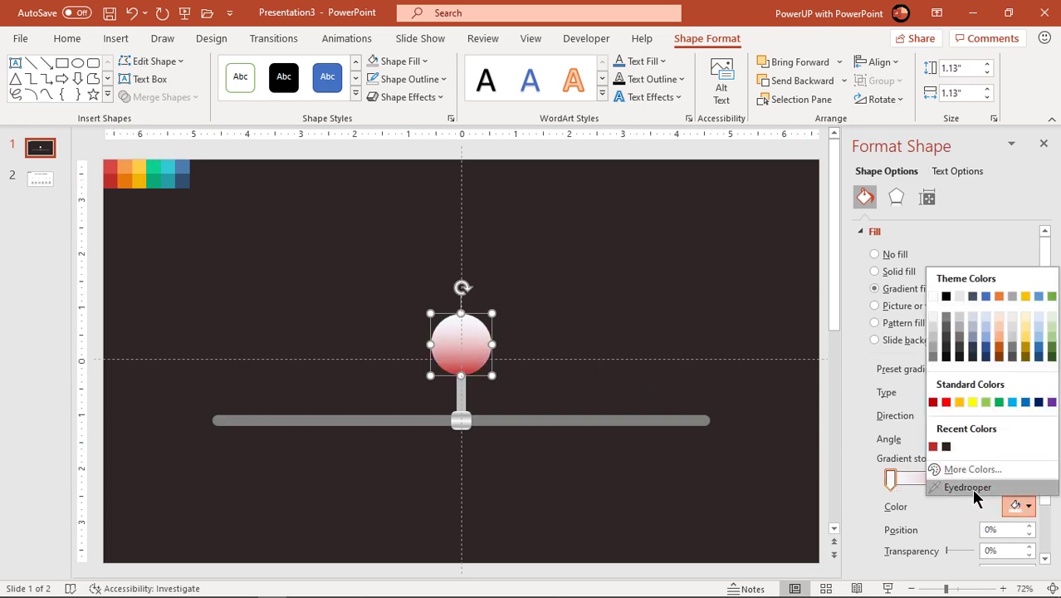
{"action": "left_click", "coordinate": [974, 490]}
{"action": "left_click", "coordinate": [112, 166]}
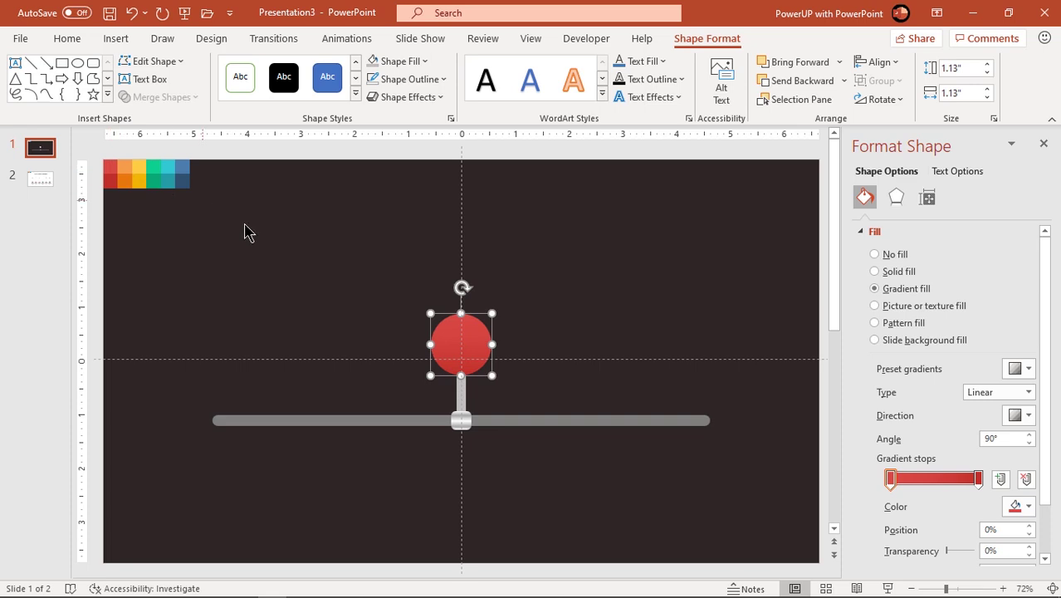
Fine-tune the red gradient stop positions and preview the circle's fill.
{"action": "left_click_drag", "start_coordinate": [894, 489], "coordinate": [902, 488]}
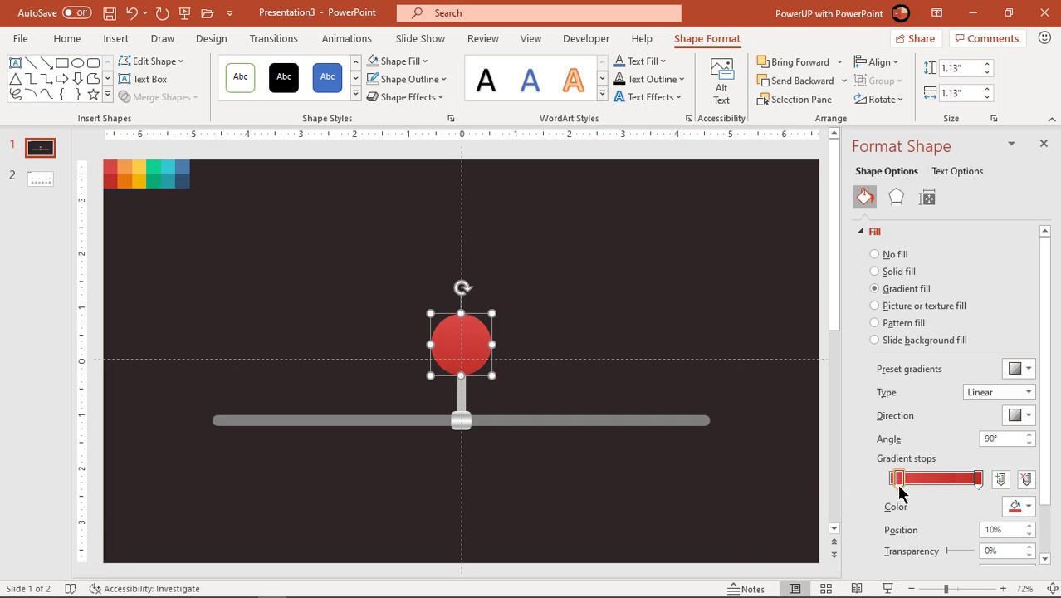
{"action": "left_click", "coordinate": [974, 482]}
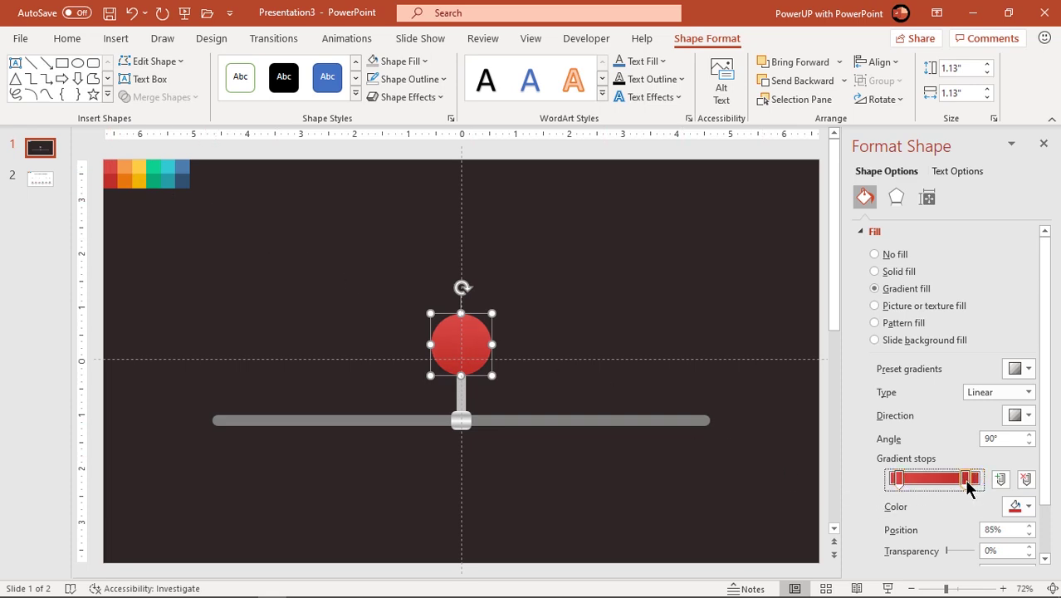
{"action": "left_click", "coordinate": [617, 338]}
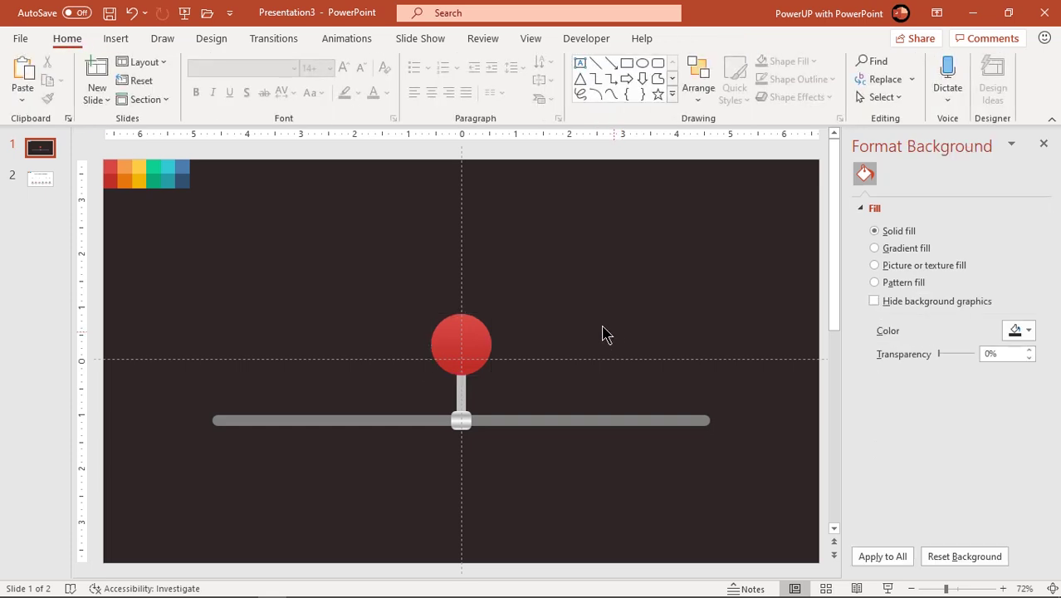
{"action": "left_click", "coordinate": [465, 350]}
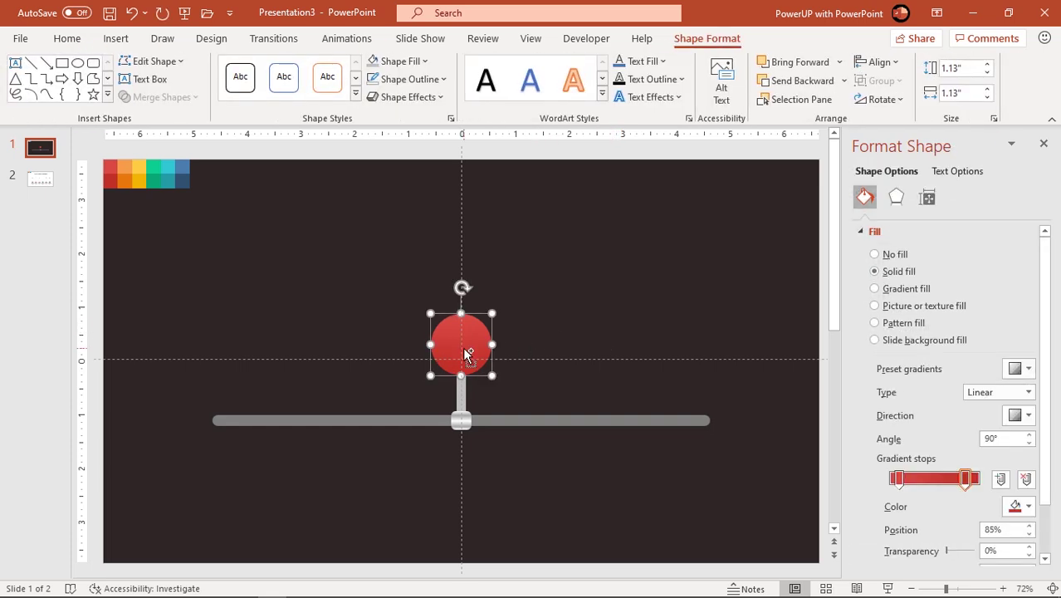
{"action": "scroll", "coordinate": [466, 352], "scroll_direction": "up", "scroll_amount": 1, "text": "ctrl"}
{"action": "scroll", "coordinate": [466, 353], "scroll_direction": "up", "scroll_amount": 1, "text": "ctrl"}
{"action": "scroll", "coordinate": [466, 353], "scroll_direction": "up", "scroll_amount": 1, "text": "ctrl"}
{"action": "scroll", "coordinate": [465, 353], "scroll_direction": "up", "scroll_amount": 1, "text": "ctrl"}
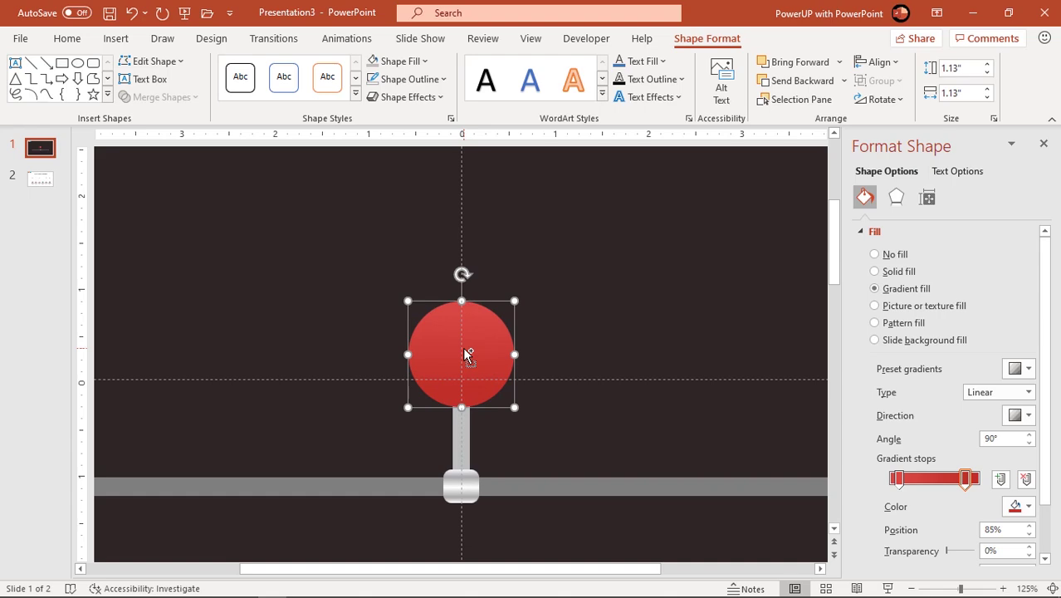
{"action": "scroll", "coordinate": [466, 354], "scroll_direction": "up", "scroll_amount": 1, "text": "ctrl"}
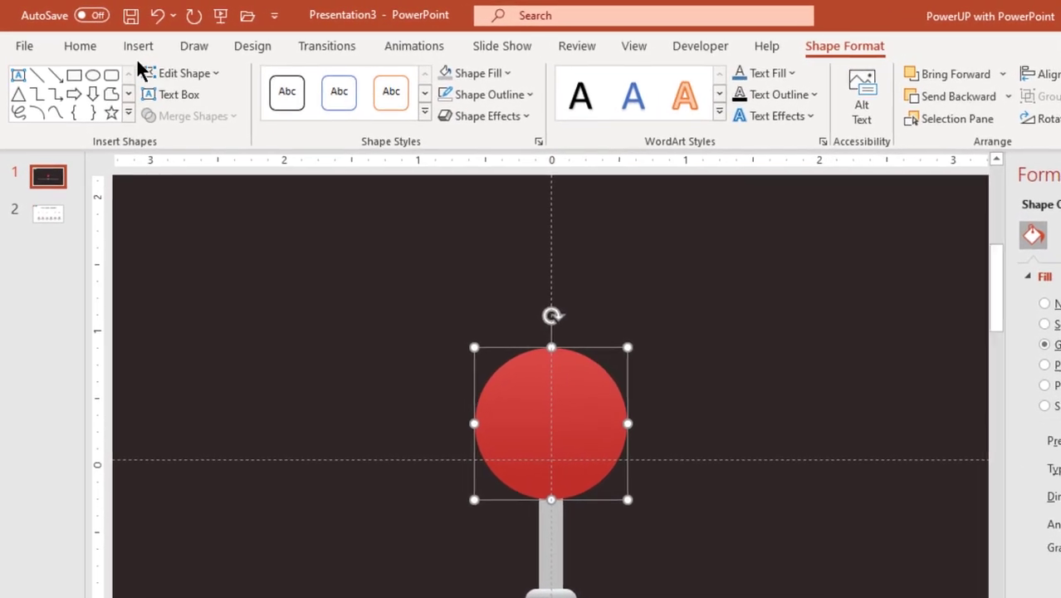
Draw an arc around the red circle and centre it.
{"action": "left_click", "coordinate": [116, 39]}
{"action": "left_click", "coordinate": [303, 116]}
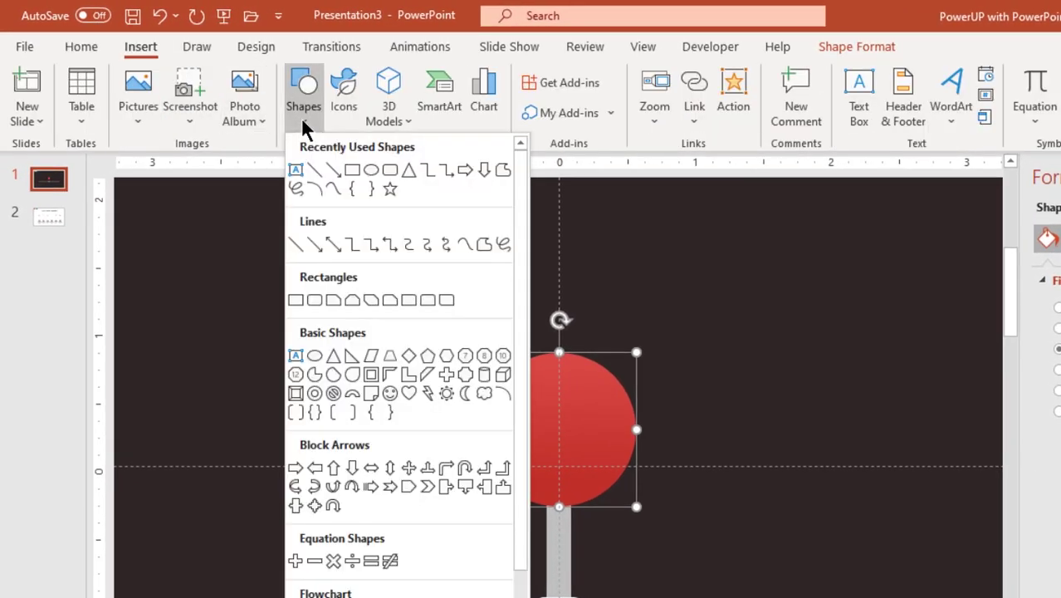
{"action": "left_click", "coordinate": [321, 188]}
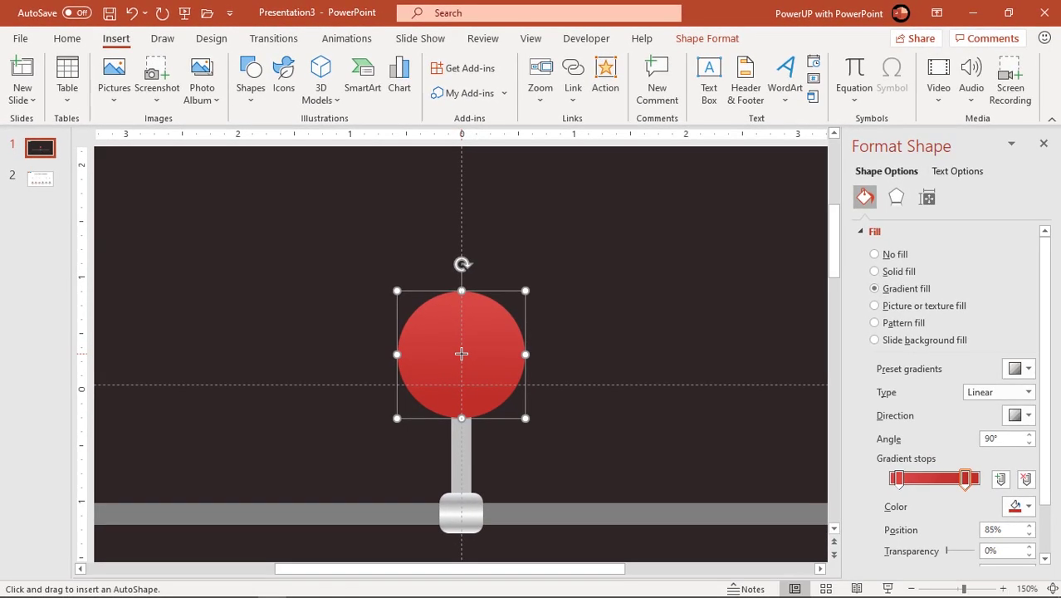
{"action": "left_click_drag", "start_coordinate": [462, 355], "coordinate": [537, 382]}
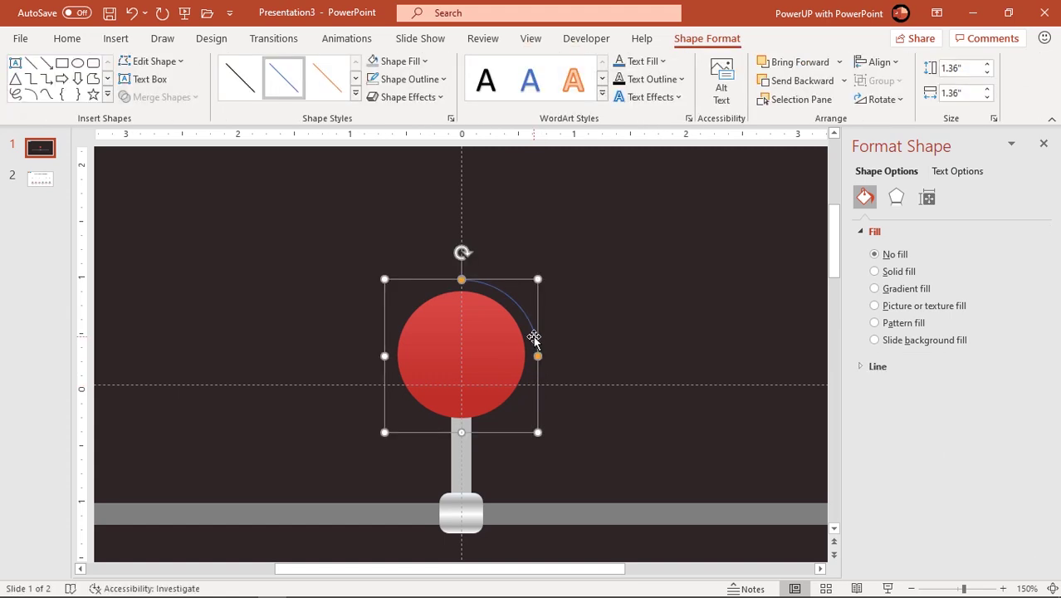
{"action": "left_click_drag", "start_coordinate": [534, 338], "coordinate": [536, 336]}
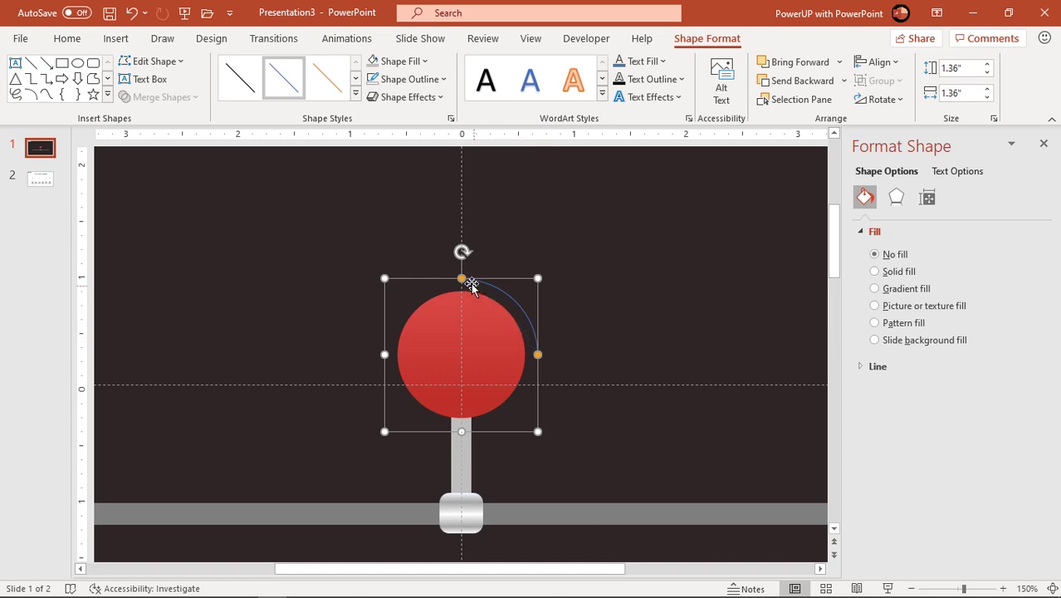
Extend the arc almost fully around the circle, leaving a small right-side gap.
{"action": "left_click_drag", "start_coordinate": [463, 281], "coordinate": [387, 298]}
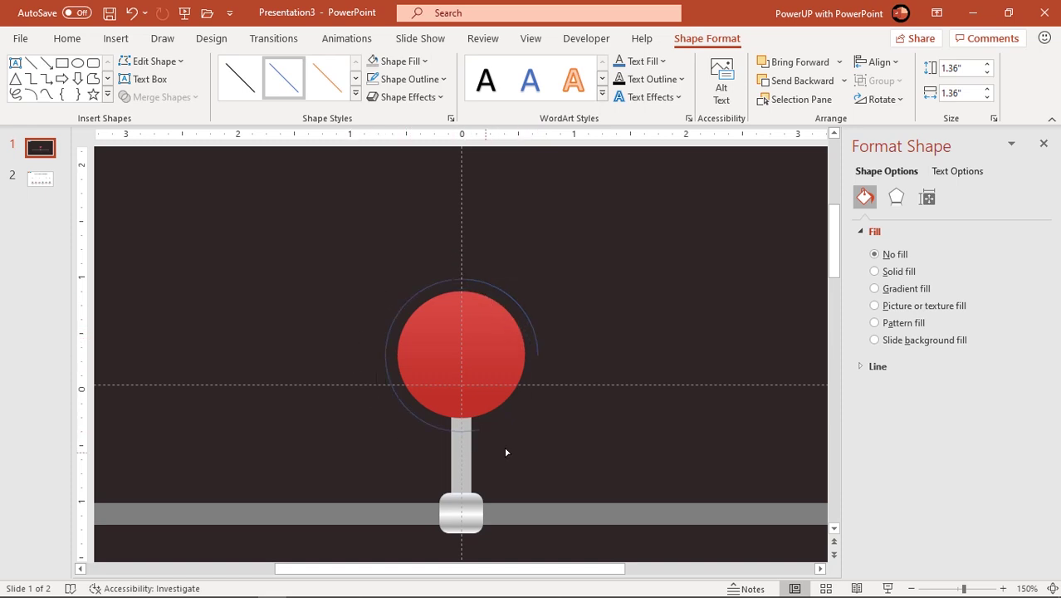
{"action": "left_click", "coordinate": [550, 375]}
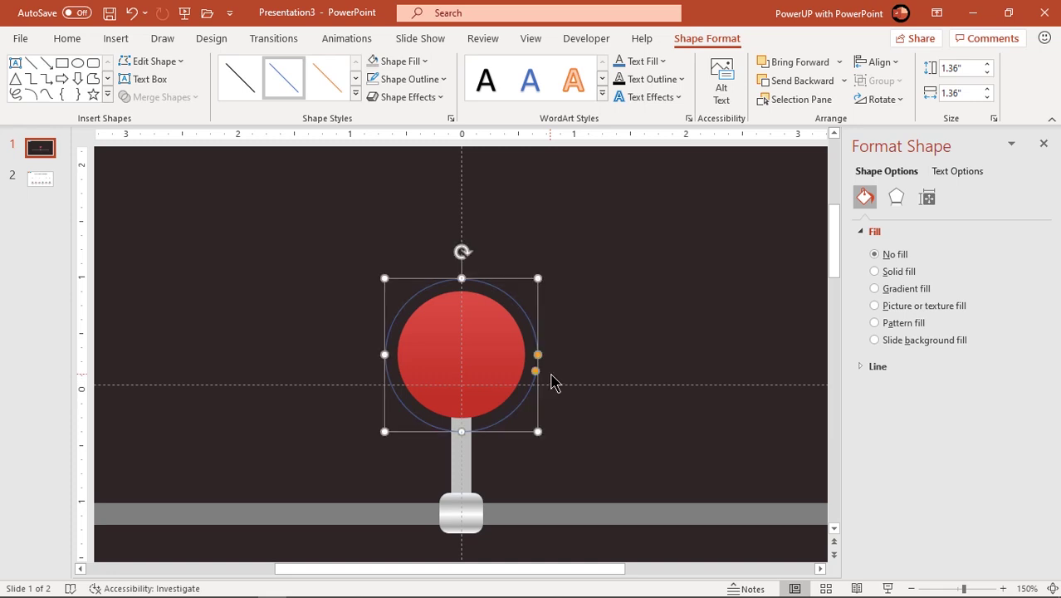
{"action": "scroll", "coordinate": [555, 382], "scroll_direction": "up", "scroll_amount": 5, "text": "ctrl"}
{"action": "scroll", "coordinate": [626, 391], "scroll_direction": "up", "scroll_amount": 10, "text": "ctrl"}
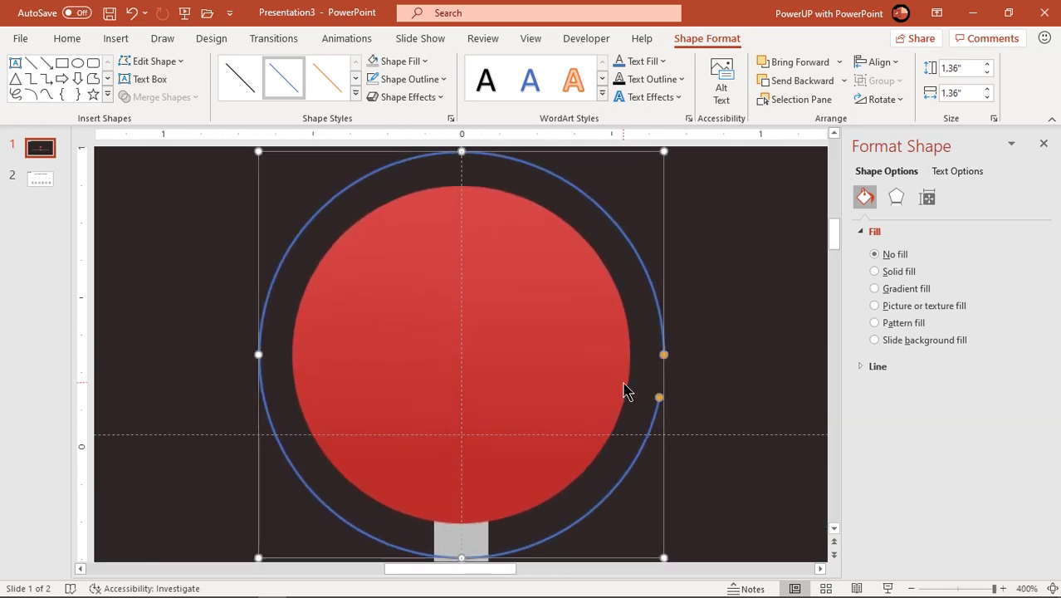
{"action": "scroll", "coordinate": [627, 391], "scroll_direction": "down", "scroll_amount": 5, "text": "ctrl"}
{"action": "left_click", "coordinate": [697, 355]}
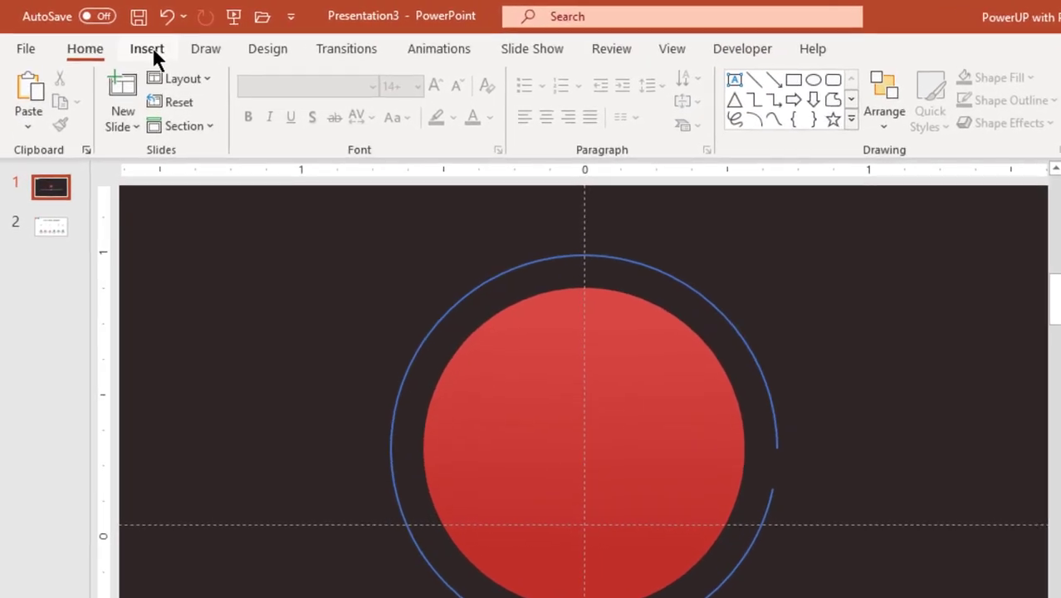
Draw a short arrow pointing right from the arc's open end beside the red circle.
{"action": "left_click", "coordinate": [115, 38]}
{"action": "left_click", "coordinate": [317, 131]}
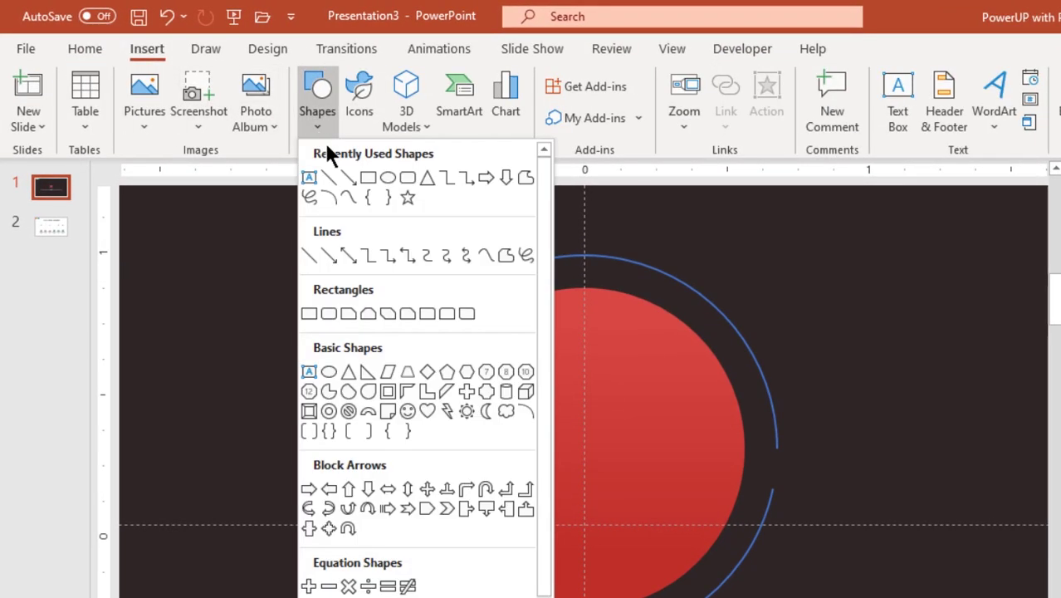
{"action": "left_click", "coordinate": [349, 179]}
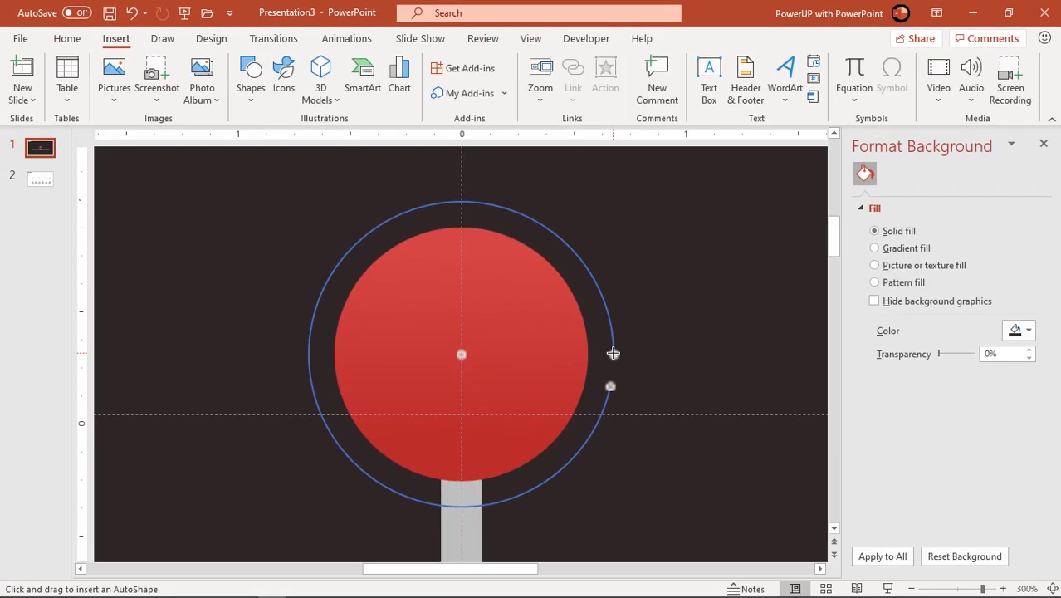
{"action": "left_click_drag", "start_coordinate": [614, 354], "coordinate": [694, 353]}
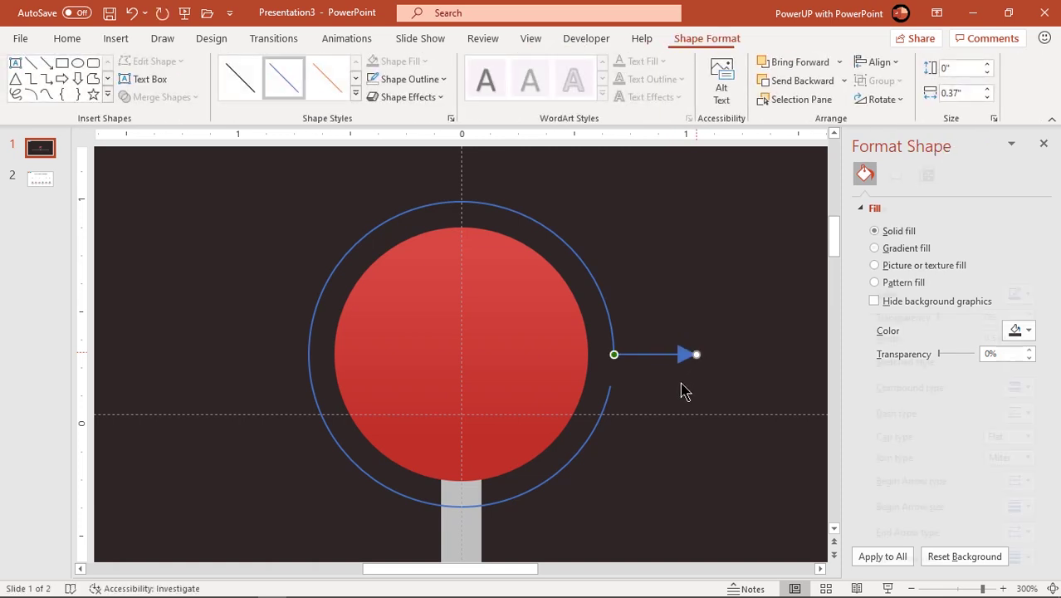
{"action": "scroll", "coordinate": [676, 390], "scroll_direction": "down", "scroll_amount": 5, "text": "ctrl"}
{"action": "scroll", "coordinate": [611, 398], "scroll_direction": "down", "scroll_amount": 2, "text": "ctrl"}
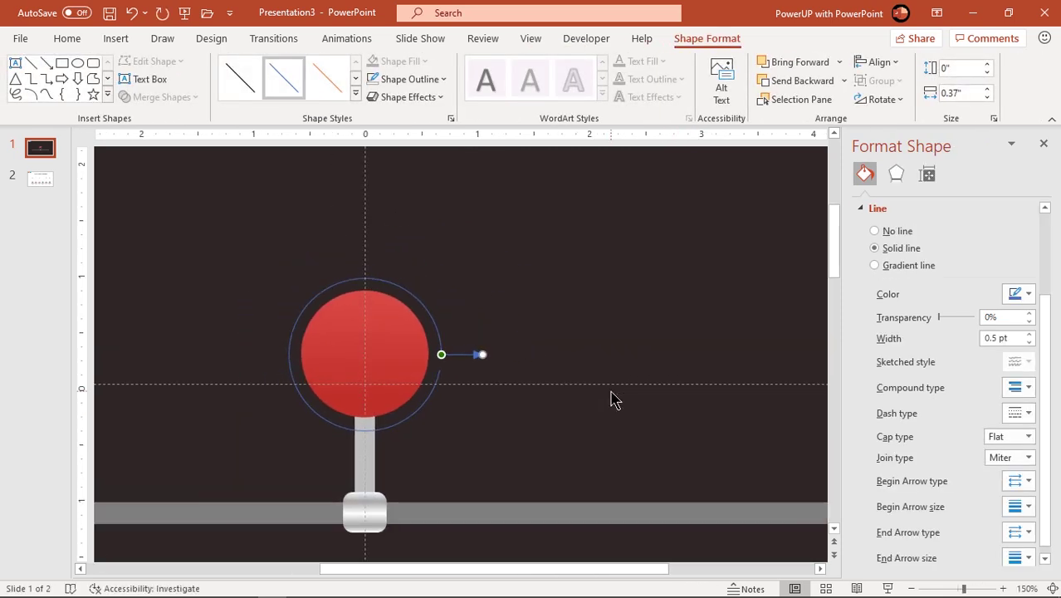
{"action": "scroll", "coordinate": [611, 399], "scroll_direction": "down", "scroll_amount": 2, "text": "ctrl"}
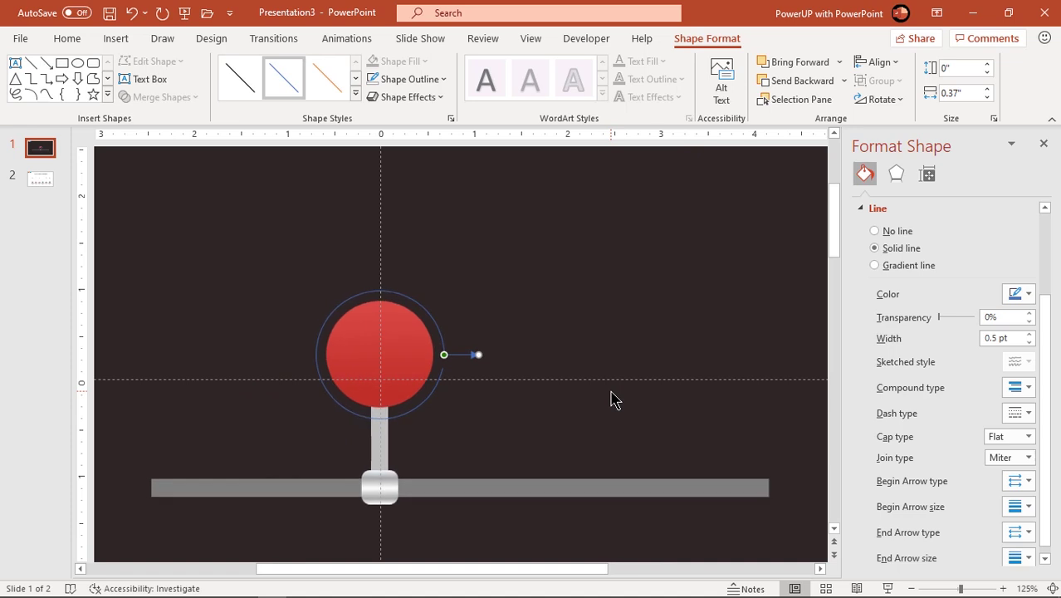
{"action": "left_click", "coordinate": [442, 336], "text": "shift"}
Group the red circle, ring and arrow, and make the ring and arrow outline light grey.
{"action": "right_click", "coordinate": [443, 335]}
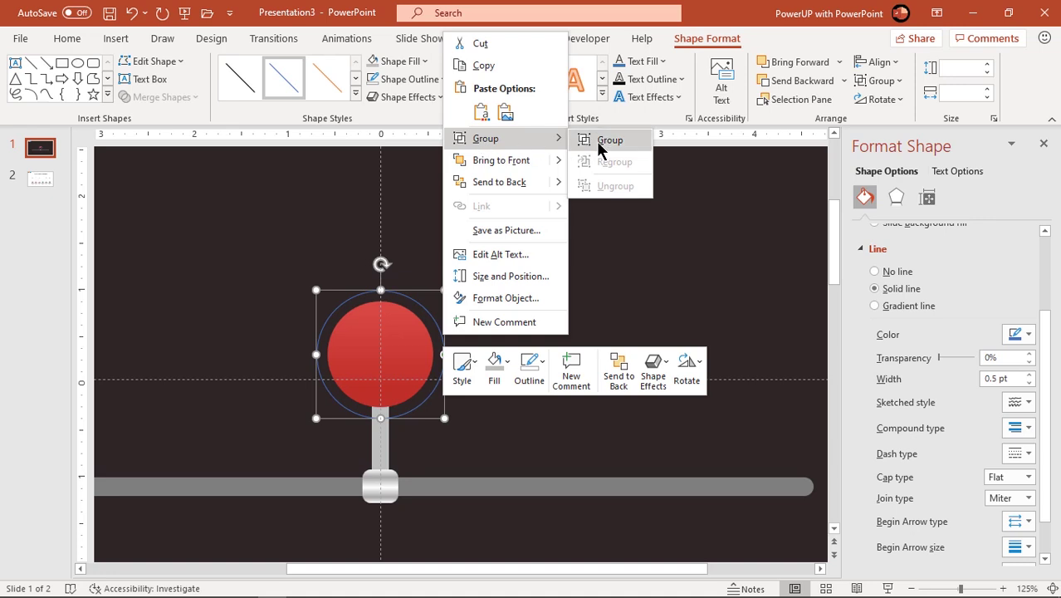
{"action": "left_click", "coordinate": [603, 146]}
{"action": "scroll", "coordinate": [608, 352], "scroll_direction": "down", "scroll_amount": 2, "text": "ctrl"}
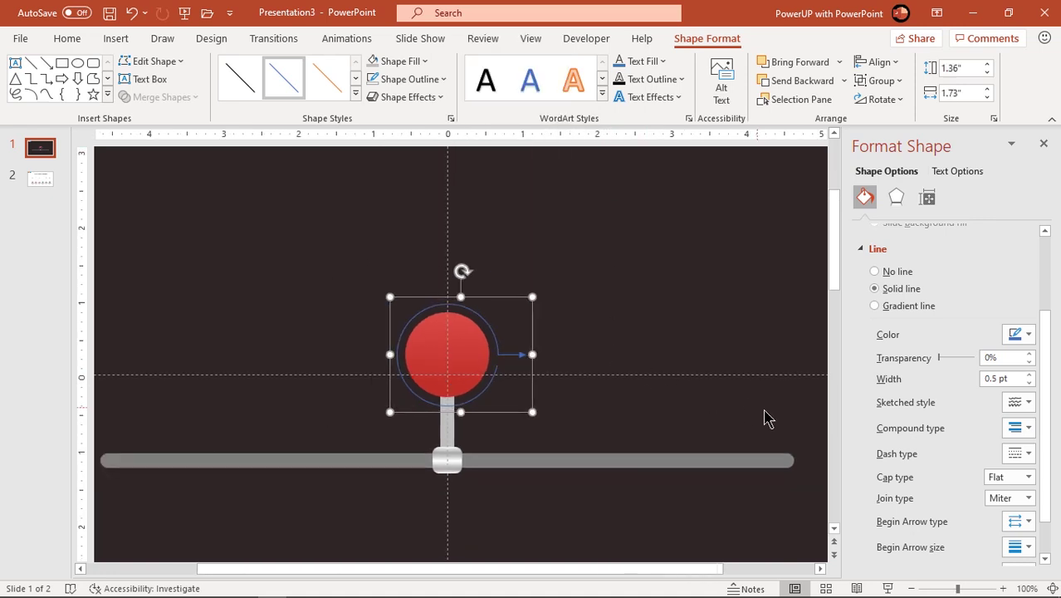
{"action": "left_click", "coordinate": [1017, 335]}
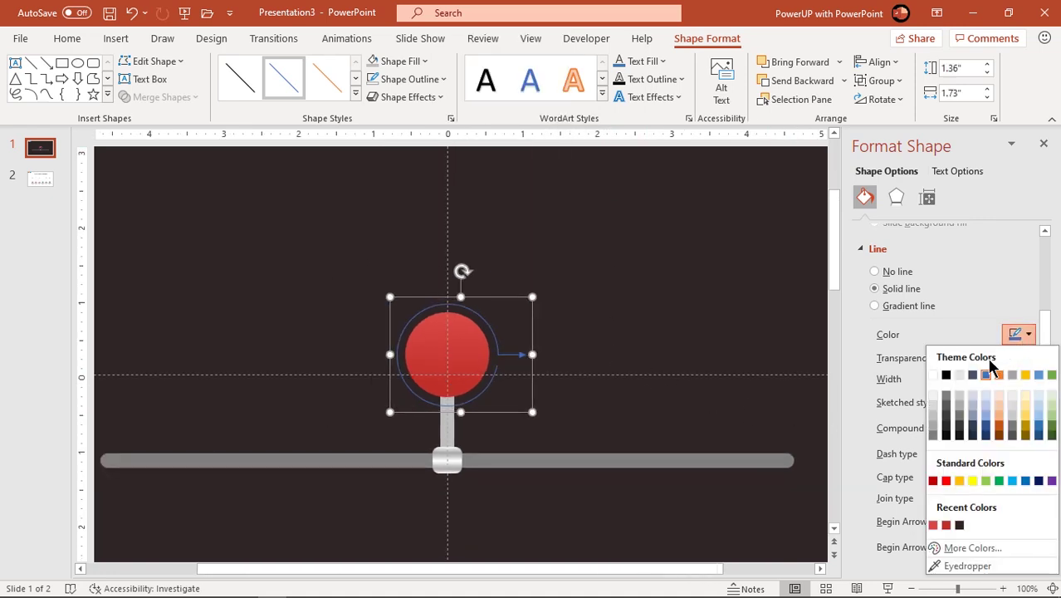
{"action": "left_click", "coordinate": [933, 394]}
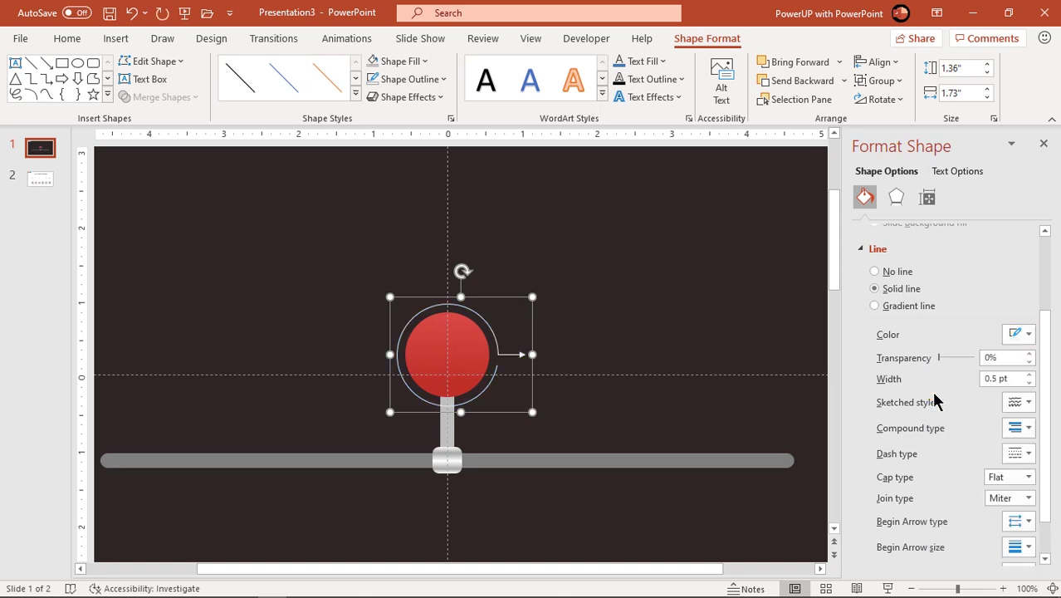
{"action": "scroll", "coordinate": [581, 397], "scroll_direction": "down", "scroll_amount": 3}
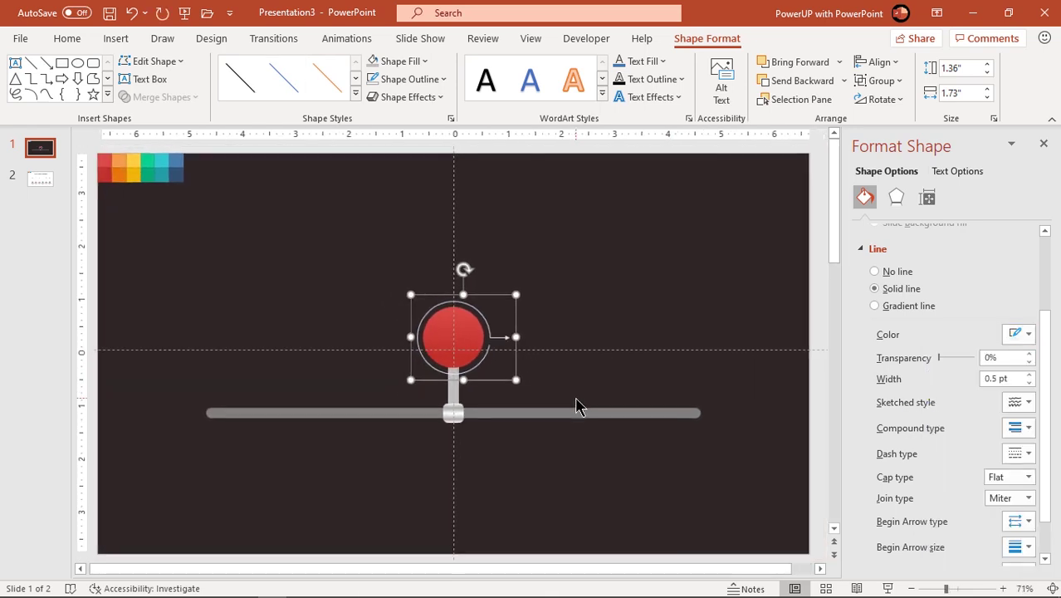
Group the circle unit with its stem and slider knob into one marker.
{"action": "left_click", "coordinate": [566, 479]}
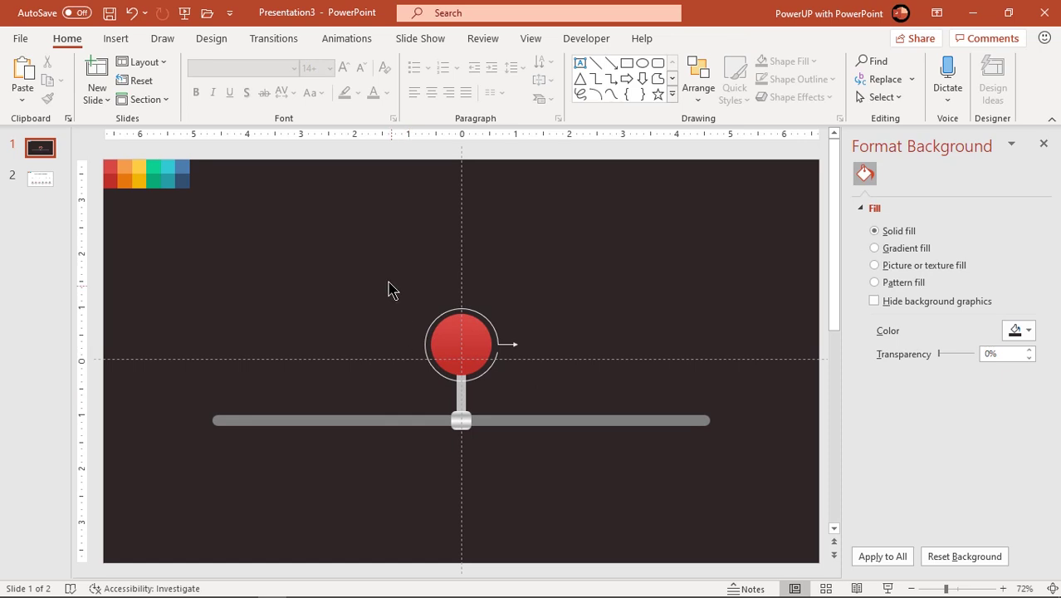
{"action": "left_click_drag", "start_coordinate": [387, 289], "coordinate": [557, 506]}
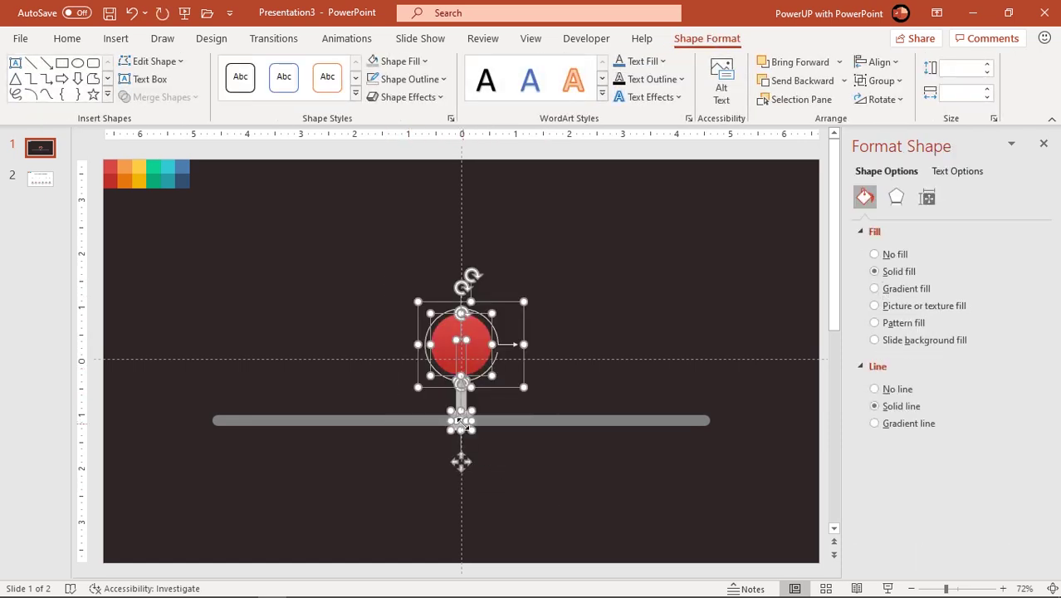
{"action": "right_click", "coordinate": [459, 422]}
{"action": "mouse_move", "coordinate": [506, 228]}
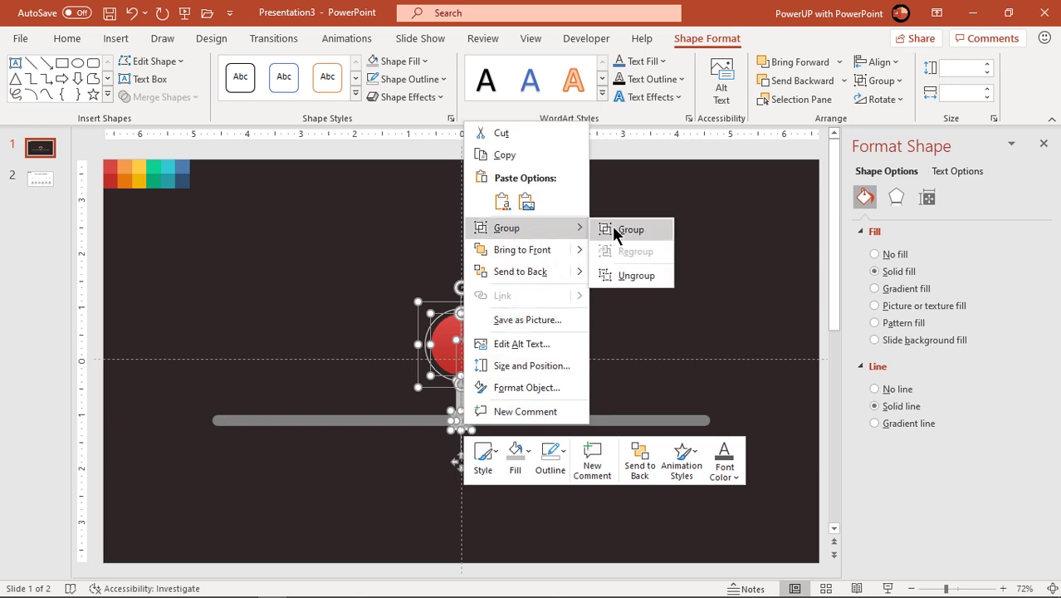
{"action": "left_click", "coordinate": [615, 230]}
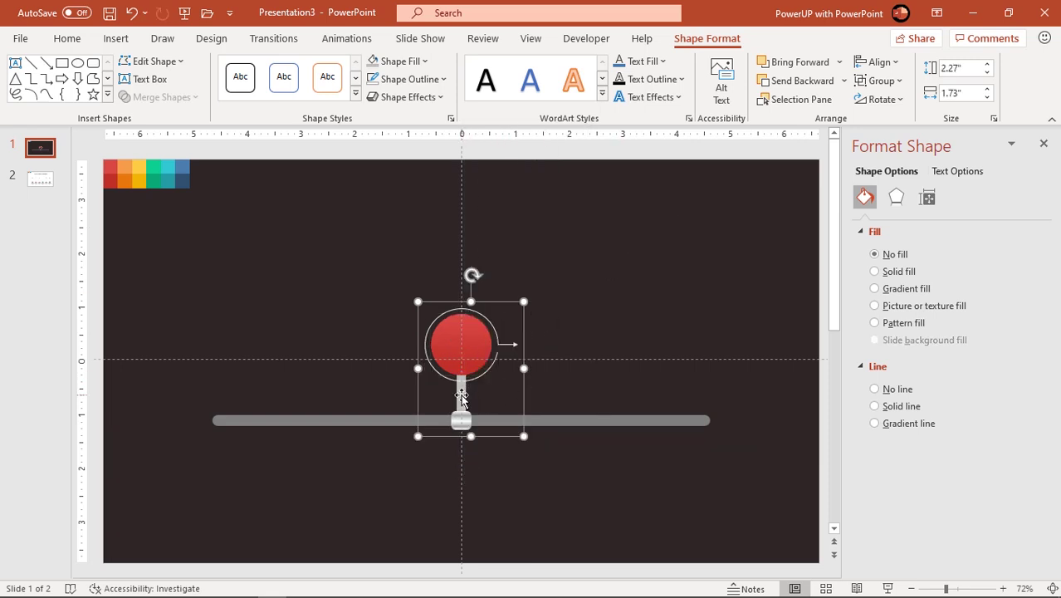
Move the marker to the bar's left end and duplicate it into six evenly spaced markers.
{"action": "mouse_move", "coordinate": [462, 398]}
{"action": "left_mouse_down"}
{"action": "mouse_move", "coordinate": [253, 404]}
{"action": "mouse_move", "coordinate": [342, 393]}
{"action": "left_mouse_up"}
{"action": "key", "text": "ctrl+d"}
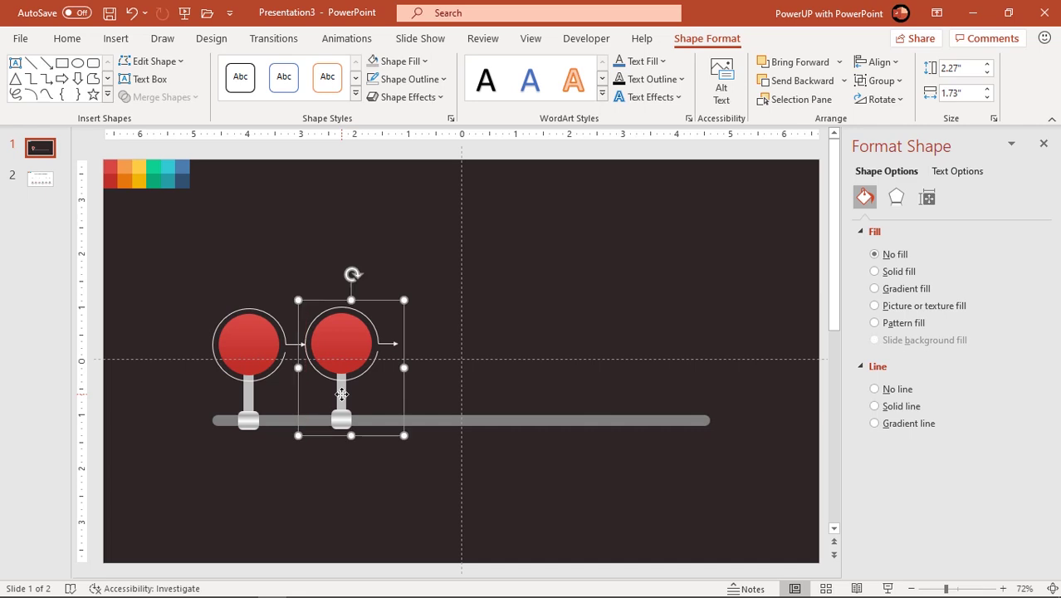
{"action": "key", "text": "ctrl+d"}
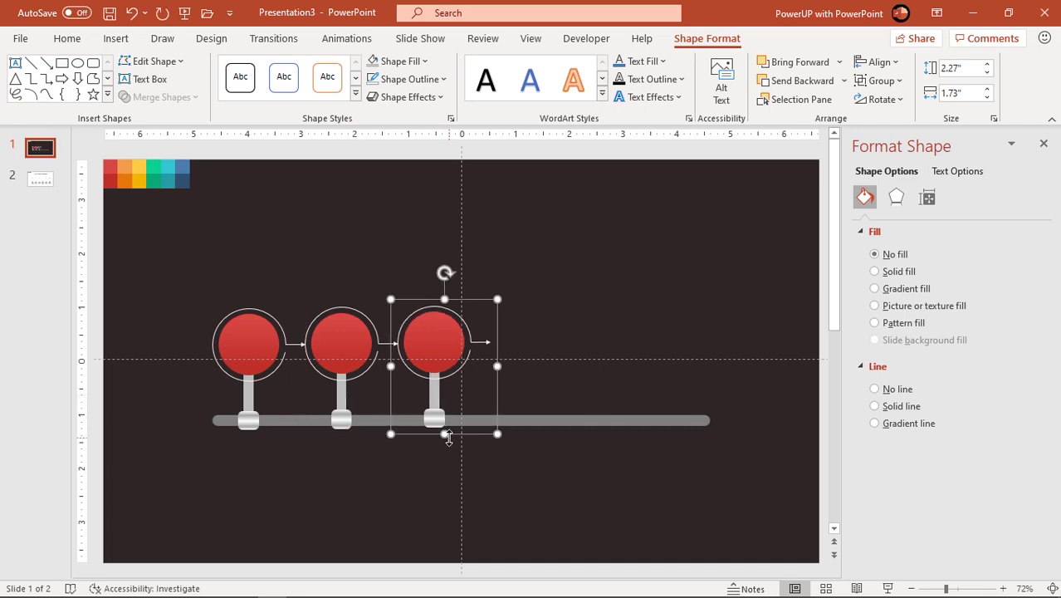
{"action": "key", "text": "ctrl+d"}
{"action": "key", "text": "ctrl+d"}
{"action": "key", "text": "ctrl+d"}
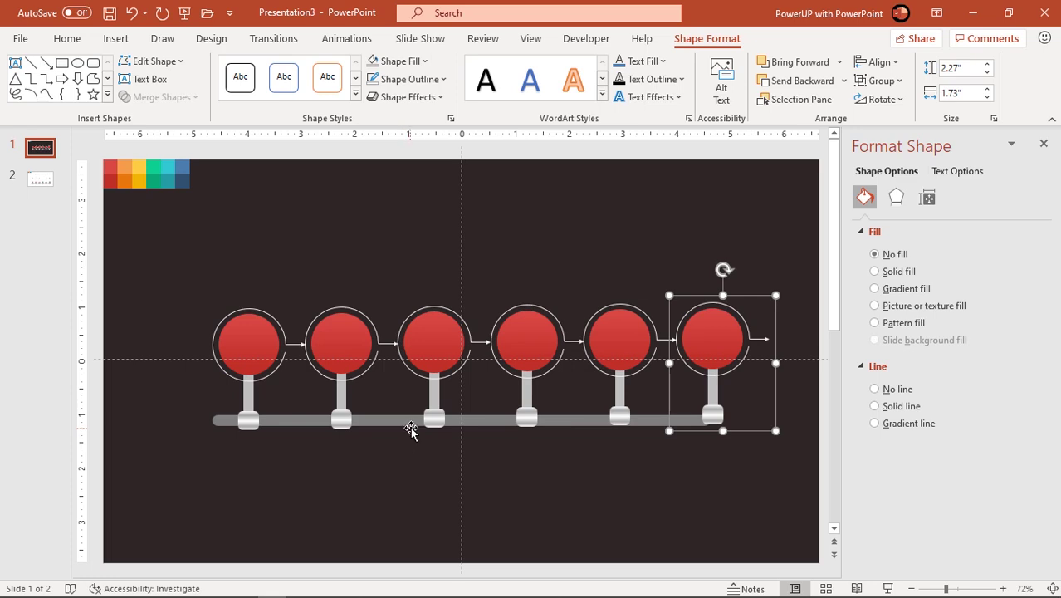
Bottom-align all six circle markers.
{"action": "left_click", "coordinate": [255, 351]}
{"action": "left_click", "coordinate": [363, 354], "text": "shift"}
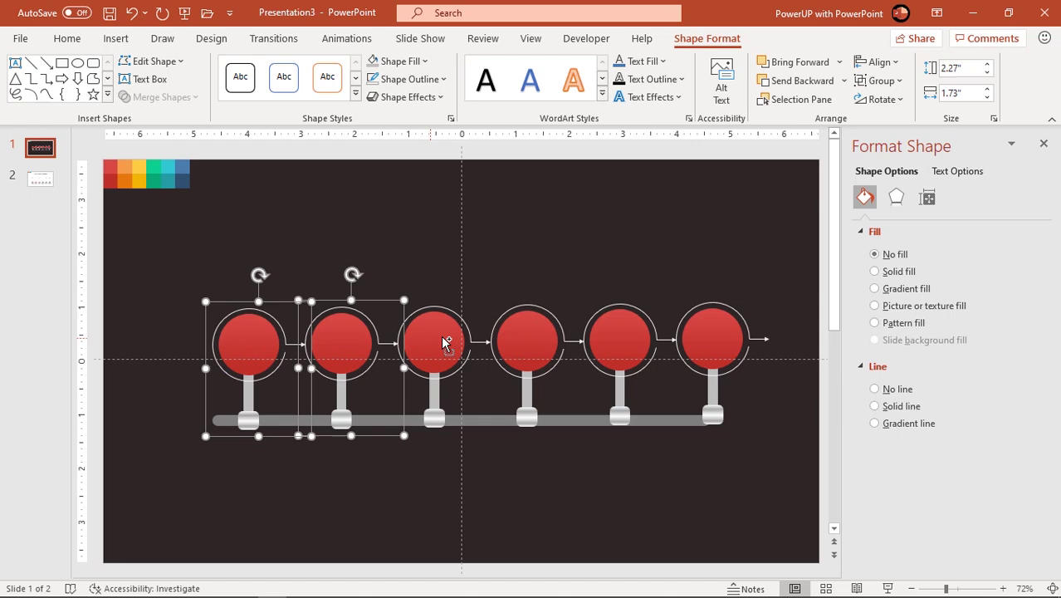
{"action": "left_click", "coordinate": [445, 341], "text": "shift"}
{"action": "left_click", "coordinate": [526, 343], "text": "shift"}
{"action": "left_click", "coordinate": [615, 338], "text": "shift"}
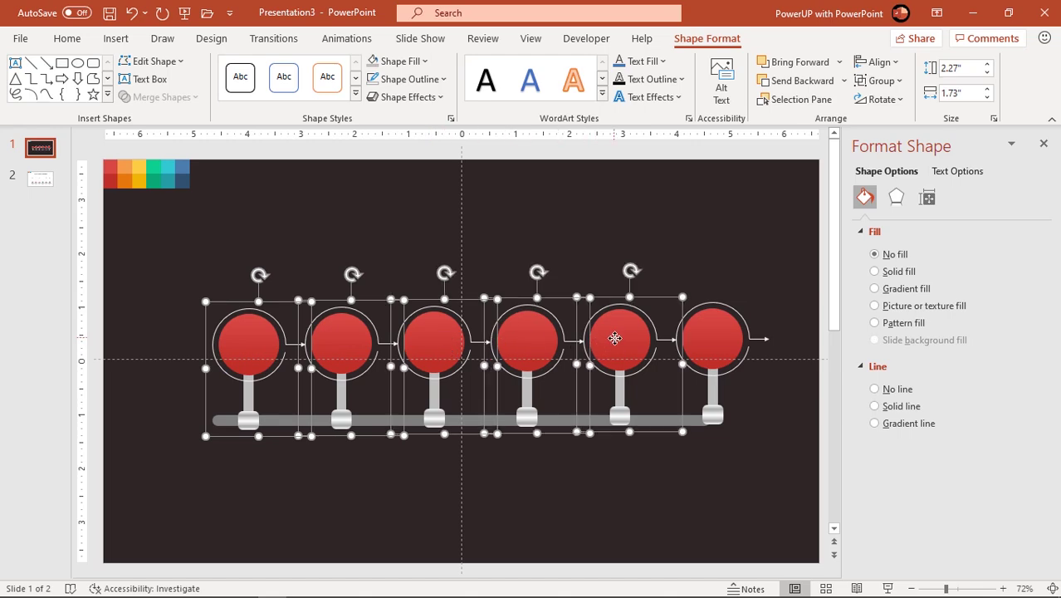
{"action": "left_click", "coordinate": [713, 345], "text": "shift"}
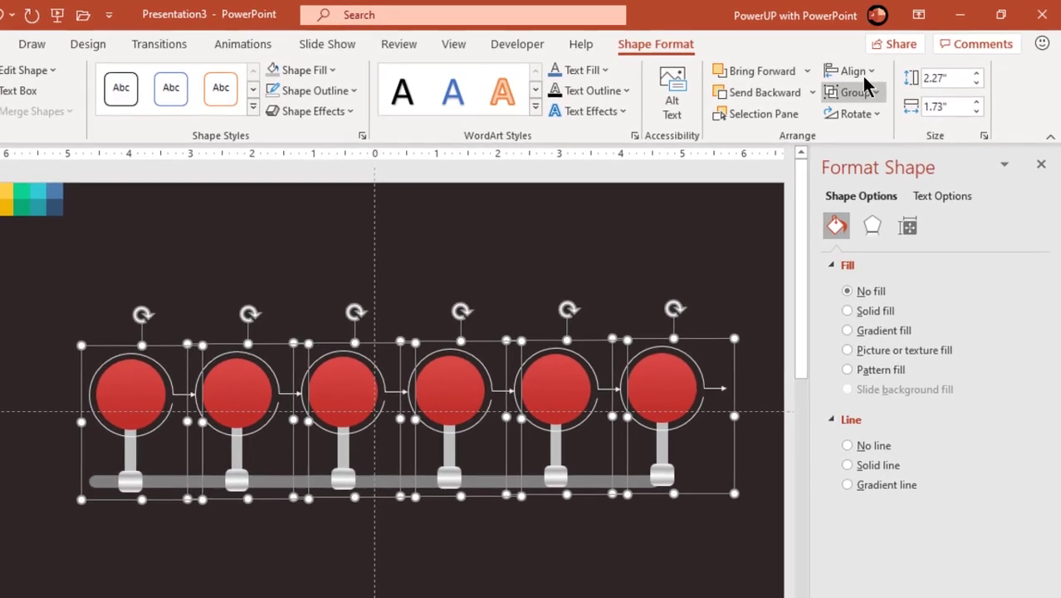
{"action": "left_click", "coordinate": [887, 62]}
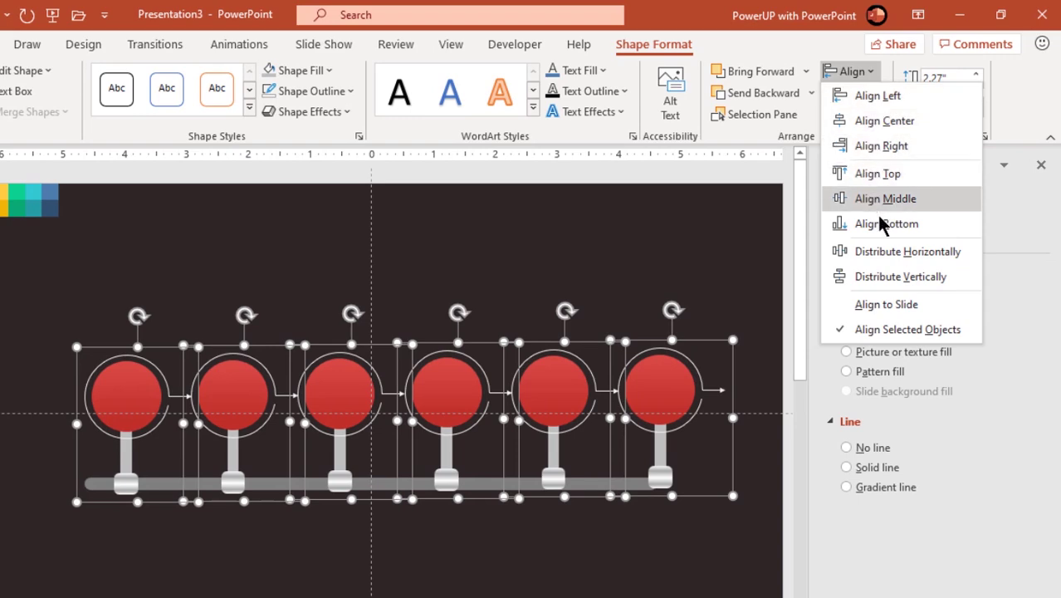
{"action": "left_click", "coordinate": [899, 233]}
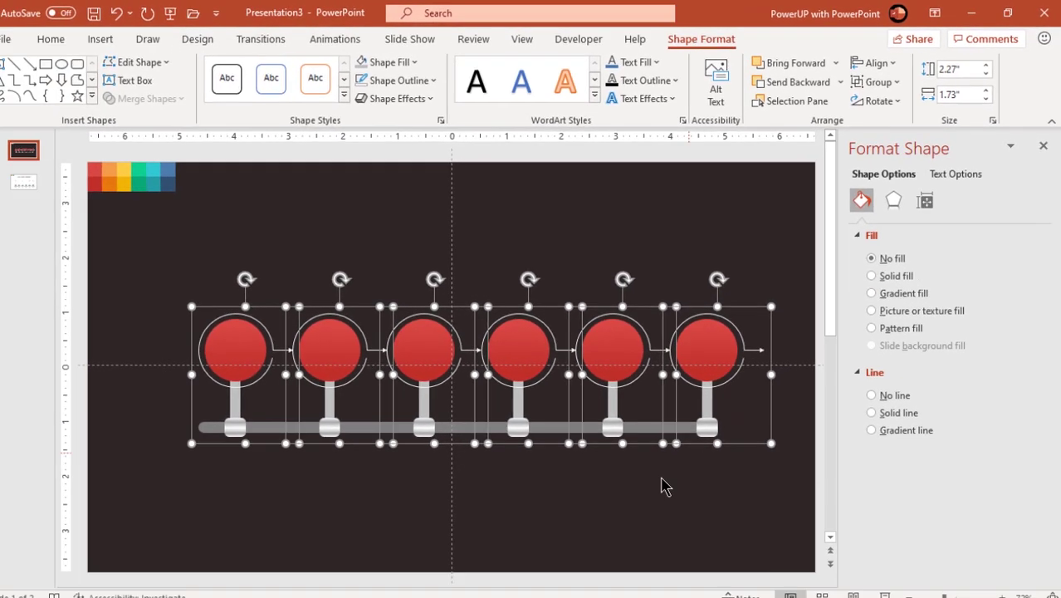
Lengthen the grey timeline bar so it reaches the last marker.
{"action": "left_click", "coordinate": [632, 466]}
{"action": "left_click", "coordinate": [585, 422]}
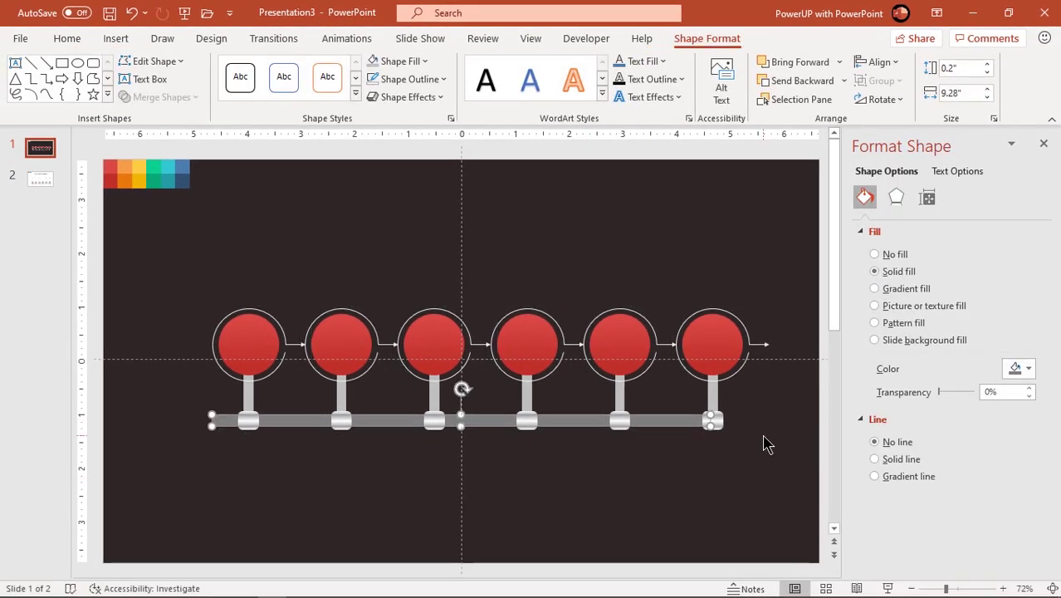
{"action": "scroll", "coordinate": [750, 444], "scroll_direction": "up", "scroll_amount": 3, "text": "ctrl"}
{"action": "scroll", "coordinate": [750, 444], "scroll_direction": "up", "scroll_amount": 2, "text": "ctrl"}
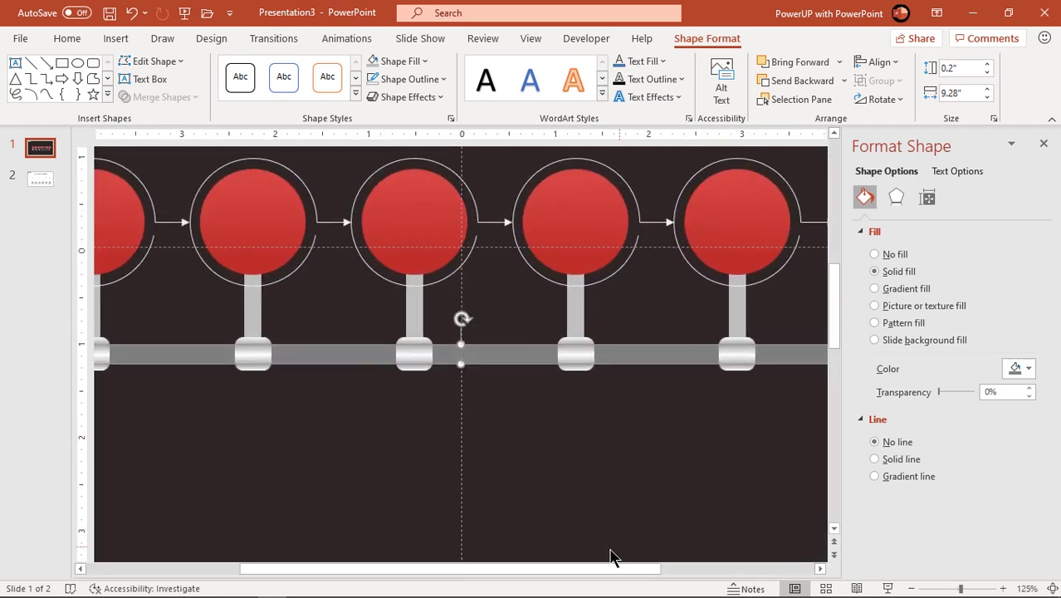
{"action": "left_click_drag", "start_coordinate": [606, 571], "coordinate": [717, 572]}
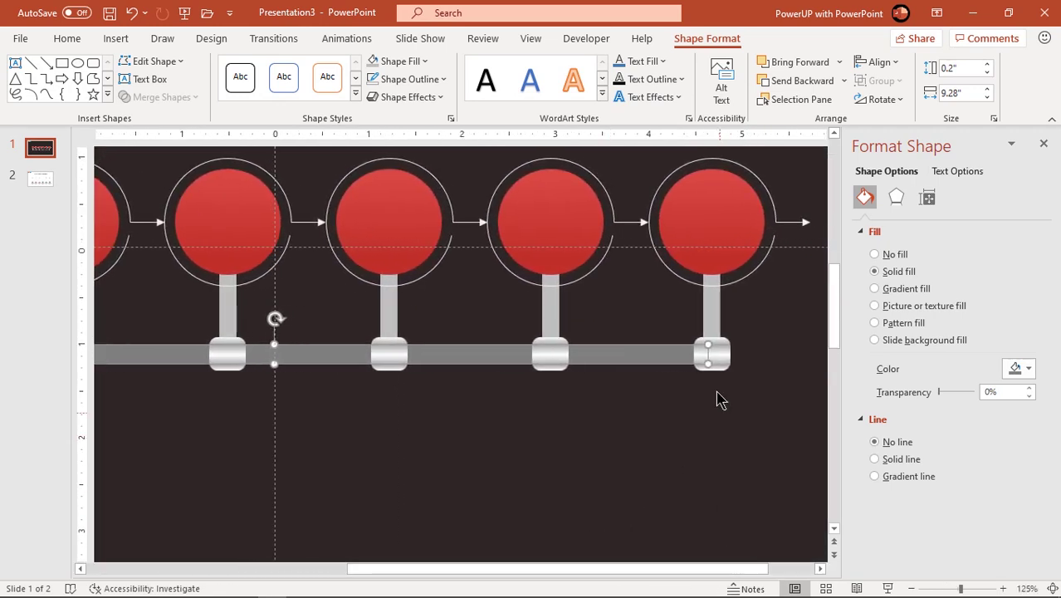
{"action": "left_click_drag", "start_coordinate": [708, 363], "coordinate": [781, 362]}
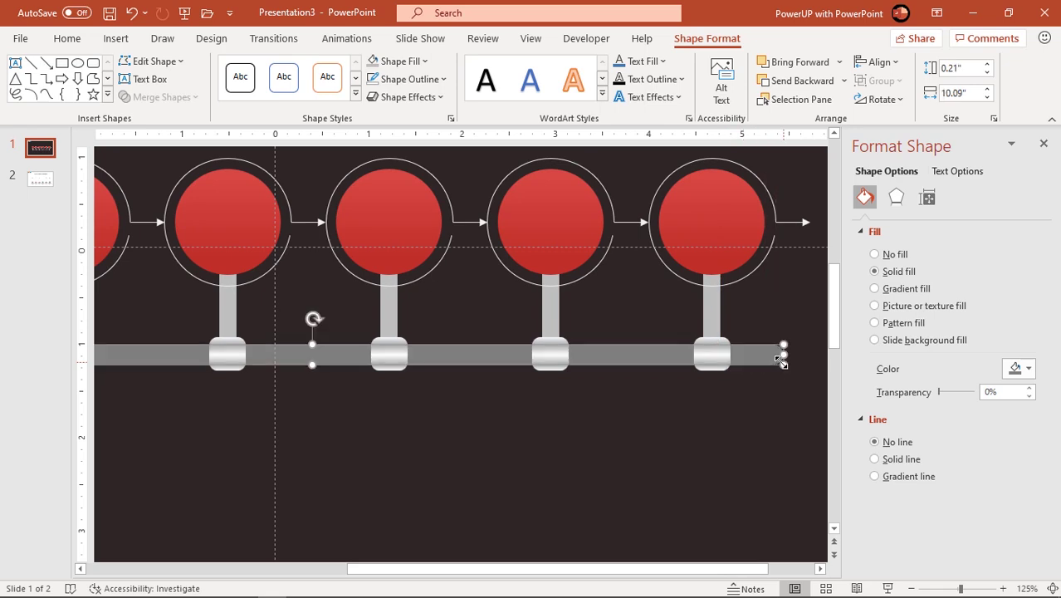
Ungroup the rightmost marker and separate its circle from the ring and arrow.
{"action": "left_click", "coordinate": [750, 277]}
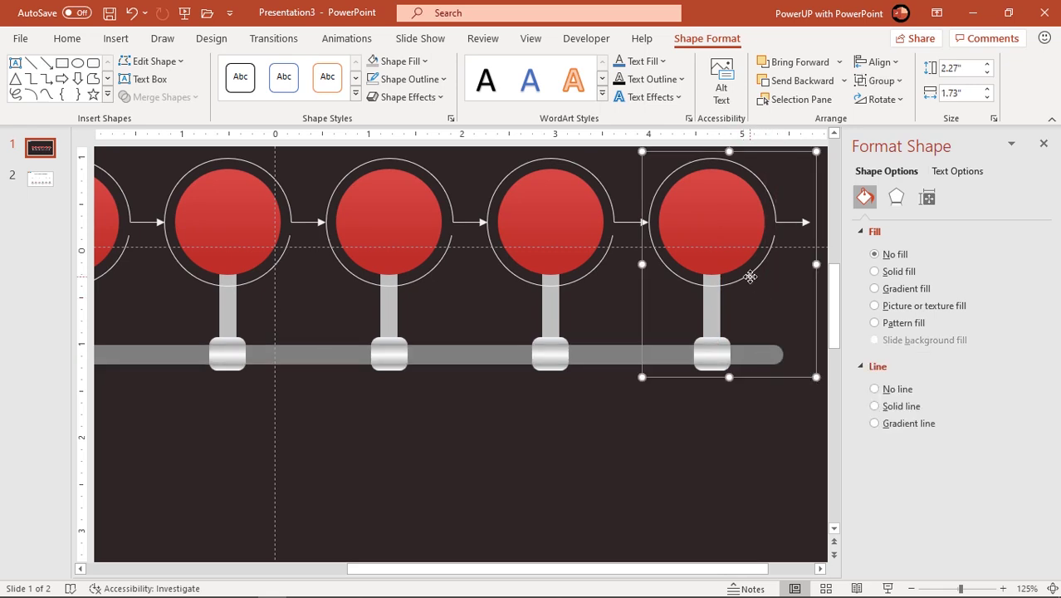
{"action": "right_click", "coordinate": [750, 277]}
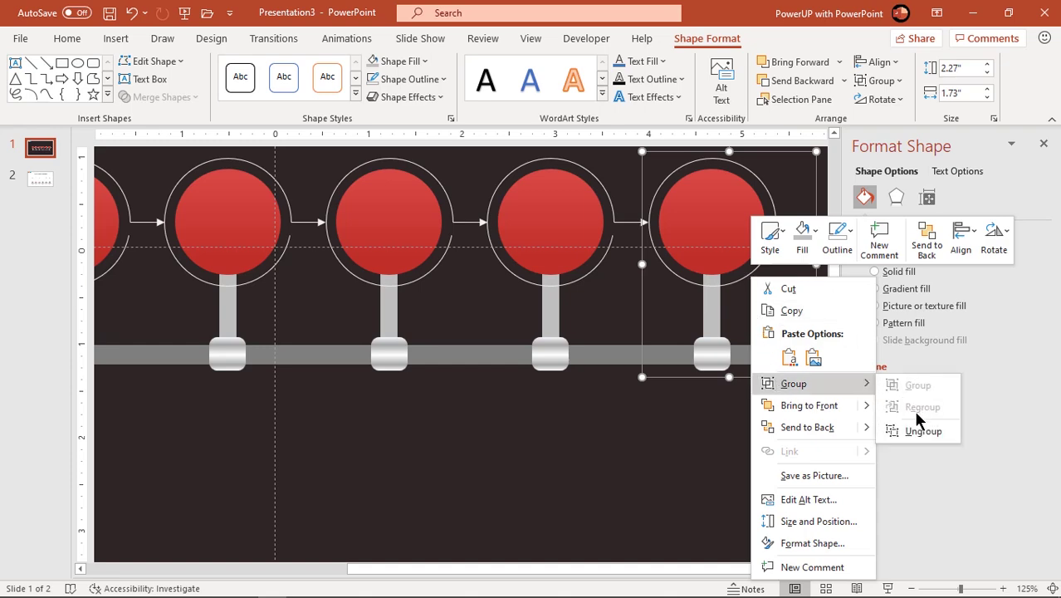
{"action": "left_click", "coordinate": [917, 430]}
{"action": "left_click", "coordinate": [811, 344]}
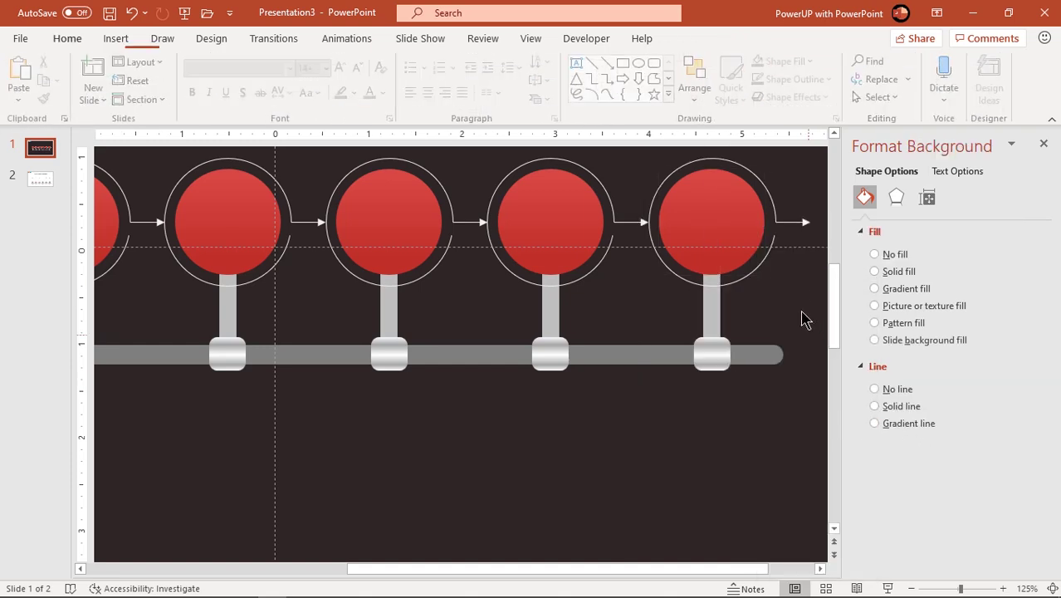
{"action": "left_click", "coordinate": [788, 225]}
{"action": "right_click", "coordinate": [788, 224]}
{"action": "mouse_move", "coordinate": [831, 332]}
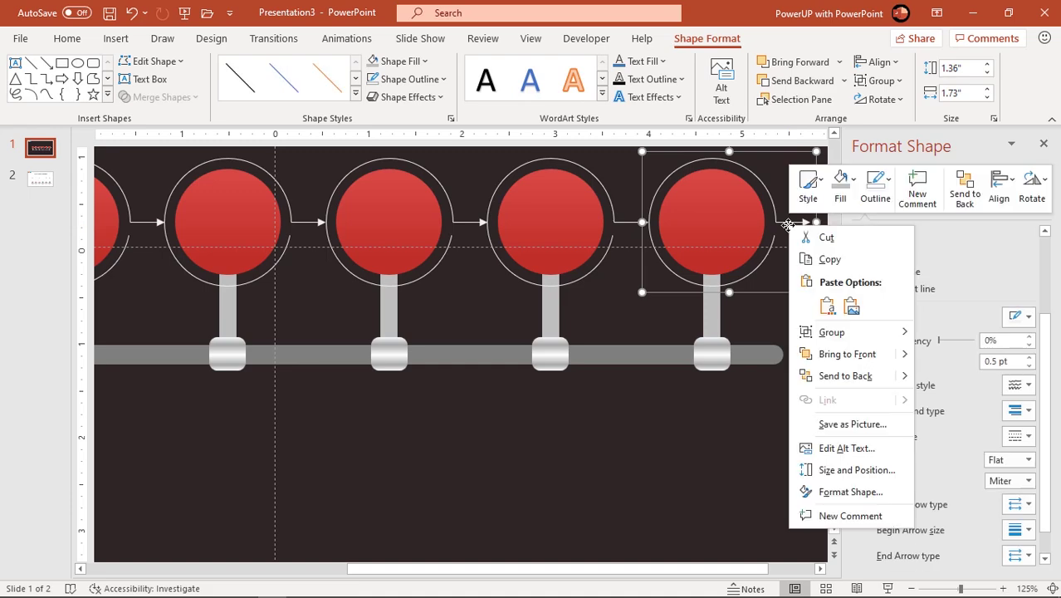
{"action": "left_click", "coordinate": [961, 379]}
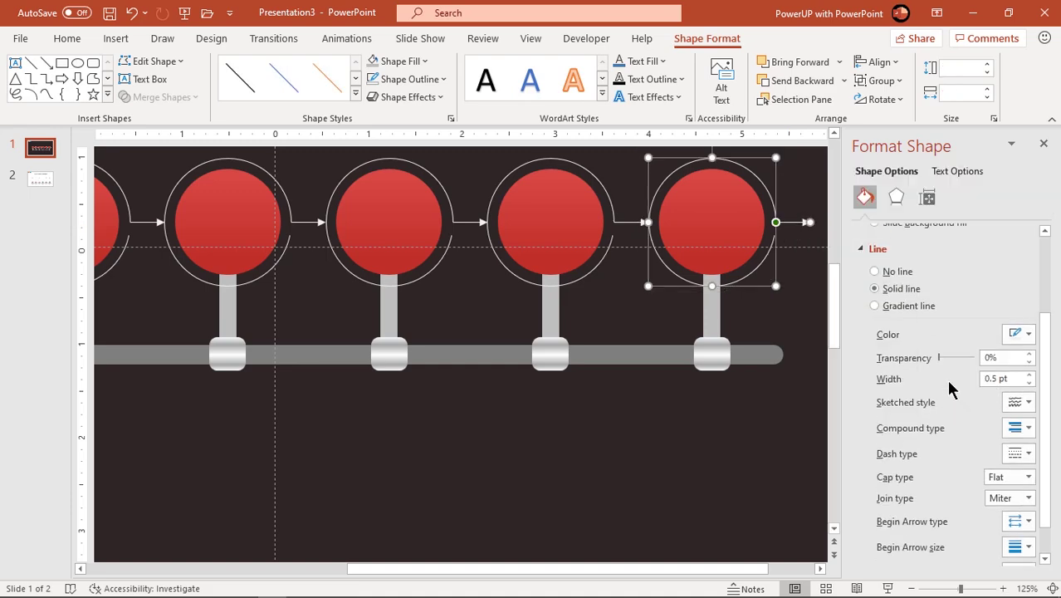
{"action": "left_click", "coordinate": [805, 258]}
Remove the last circle's trailing arrow so arrows only link the six markers.
{"action": "left_click", "coordinate": [793, 223]}
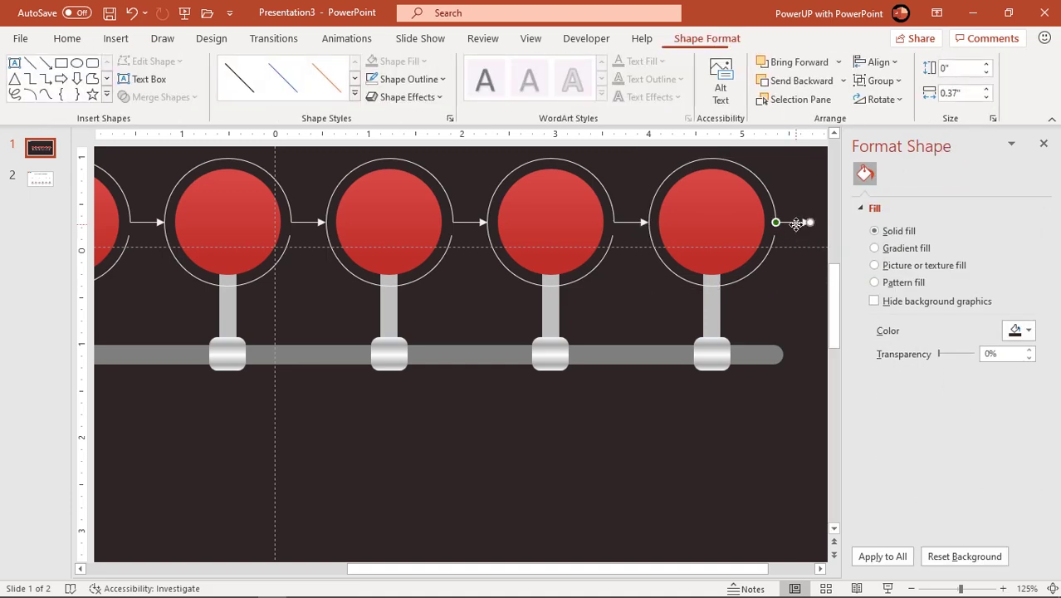
{"action": "left_click", "coordinate": [774, 248]}
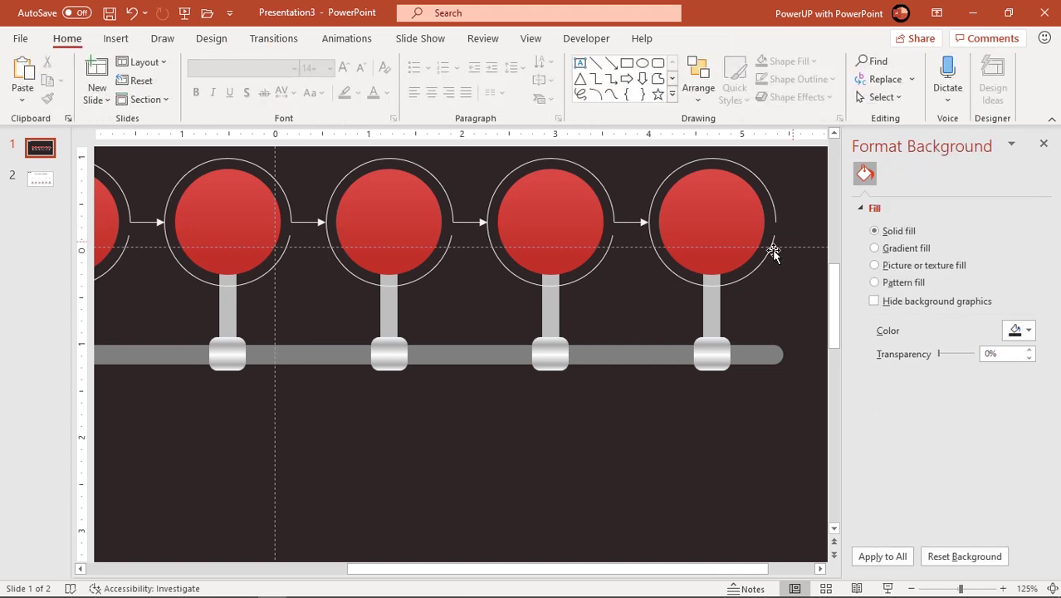
{"action": "left_click", "coordinate": [775, 242]}
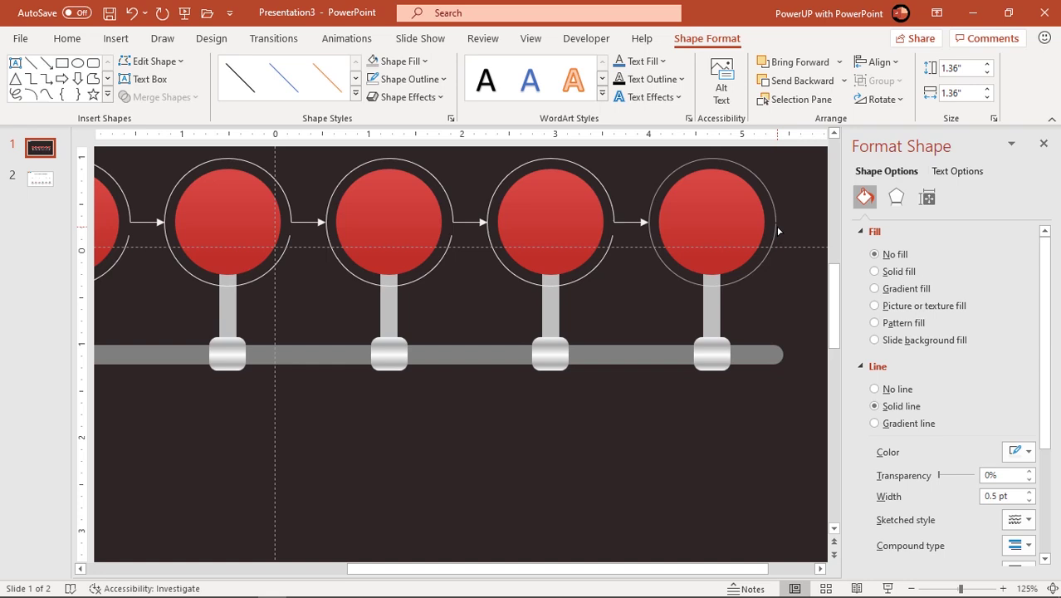
{"action": "key", "text": "ctrl+y"}
{"action": "left_click", "coordinate": [786, 279]}
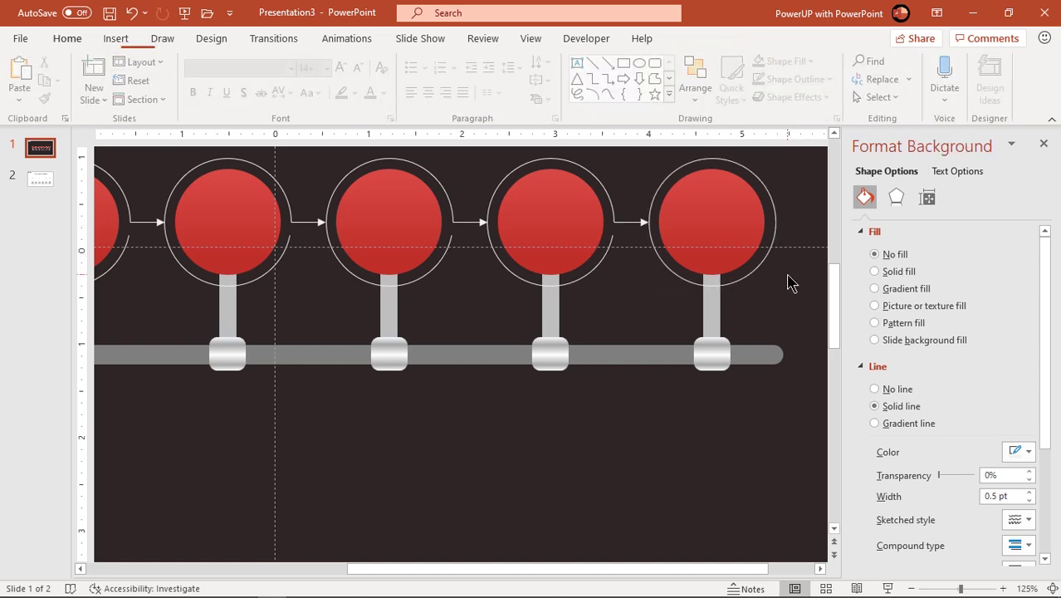
{"action": "scroll", "coordinate": [734, 287], "scroll_direction": "down", "scroll_amount": 1}
{"action": "scroll", "coordinate": [738, 293], "scroll_direction": "down", "scroll_amount": 2}
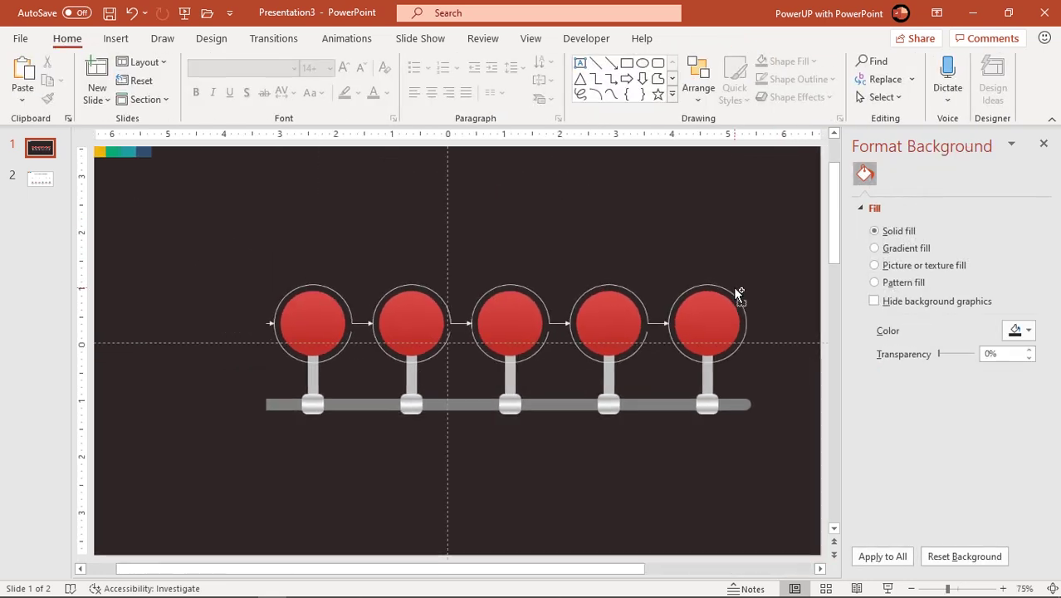
{"action": "scroll", "coordinate": [739, 320], "scroll_direction": "down", "scroll_amount": 2}
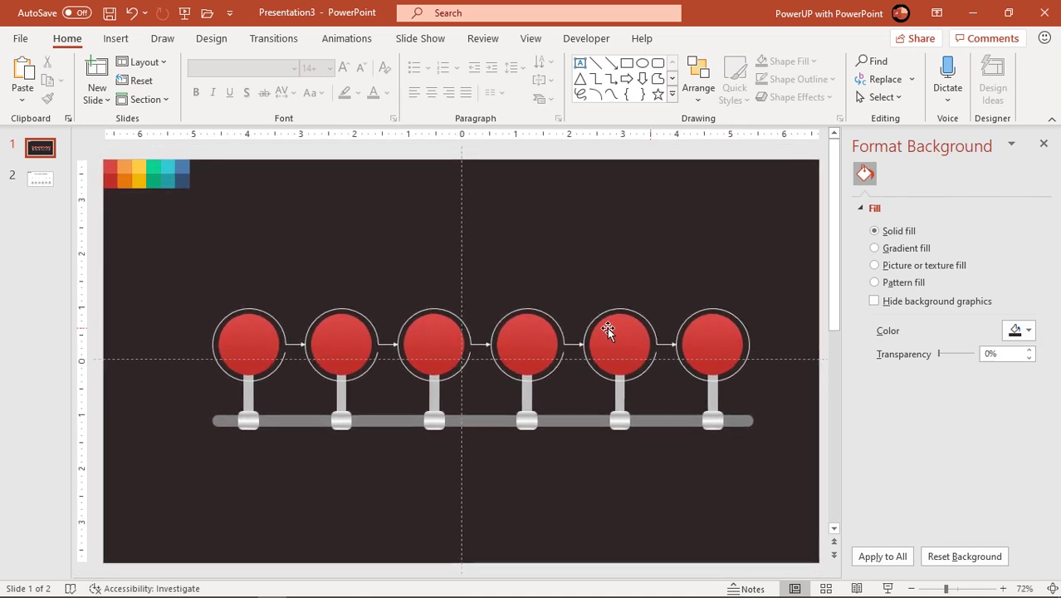
Ungroup the first five circle markers.
{"action": "left_click", "coordinate": [343, 344]}
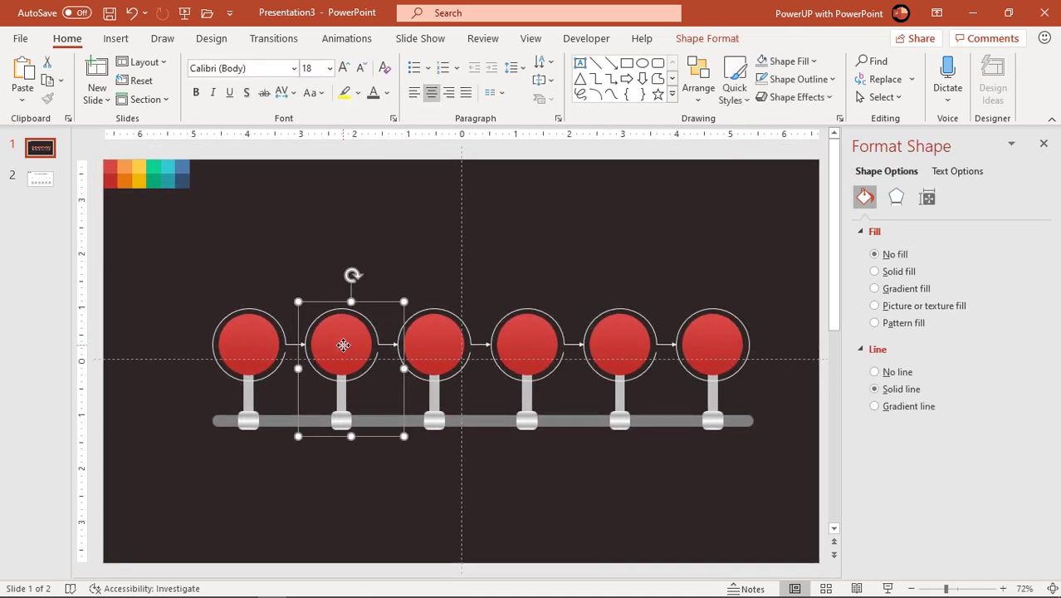
{"action": "left_click", "coordinate": [446, 357], "text": "shift"}
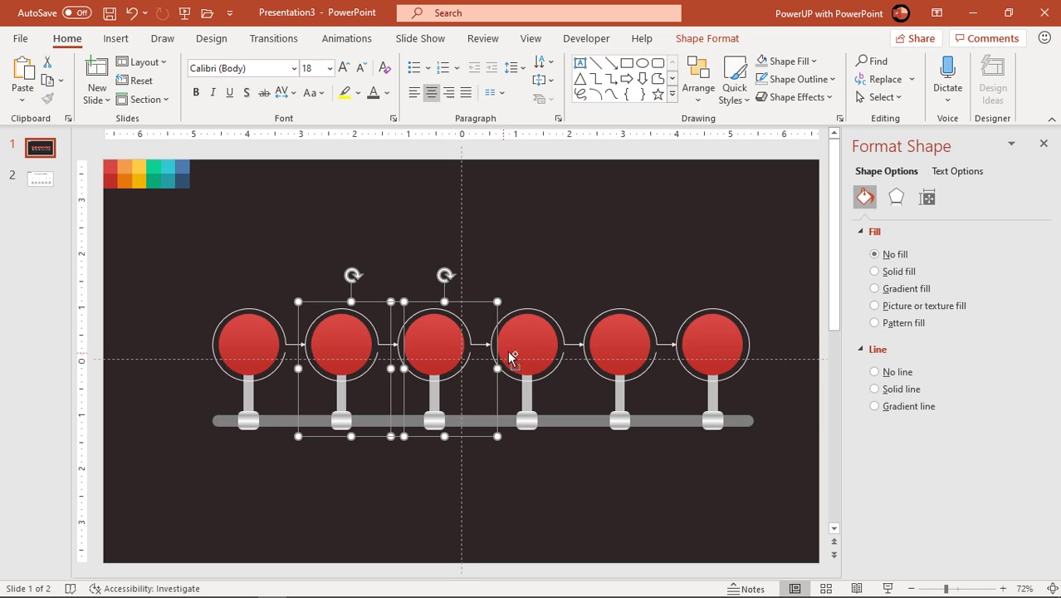
{"action": "left_click", "coordinate": [512, 358], "text": "shift"}
{"action": "left_click", "coordinate": [615, 357], "text": "shift"}
{"action": "left_click", "coordinate": [259, 352], "text": "shift"}
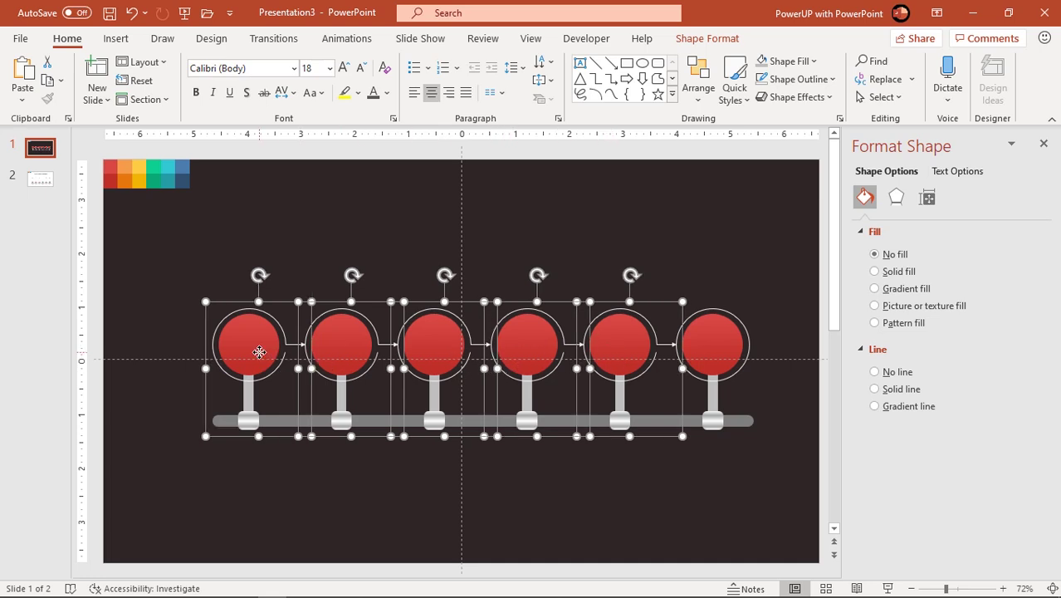
{"action": "right_click", "coordinate": [259, 352]}
{"action": "mouse_move", "coordinate": [303, 156]}
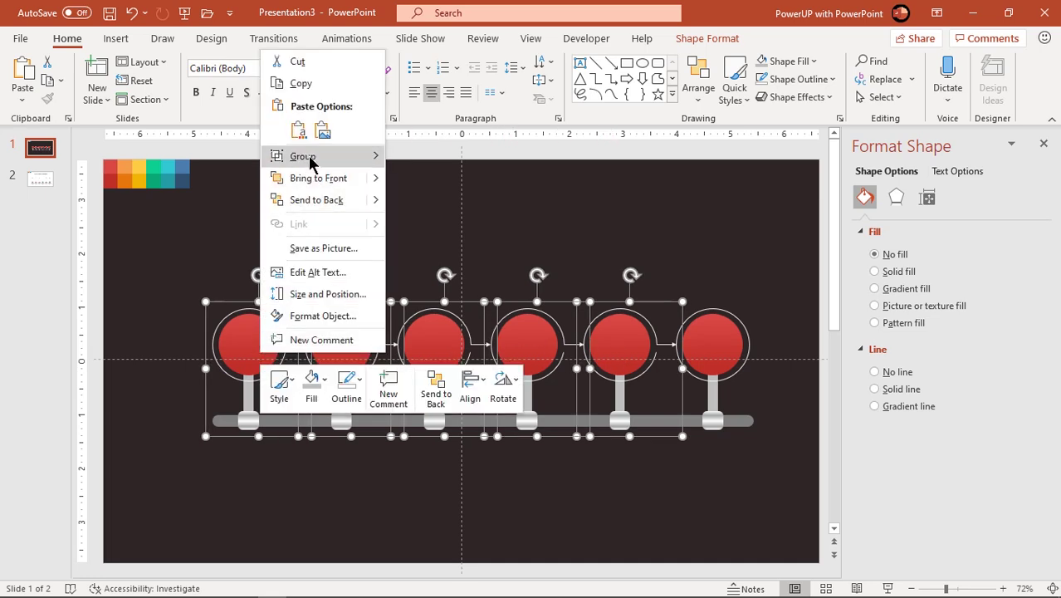
{"action": "left_click", "coordinate": [431, 204]}
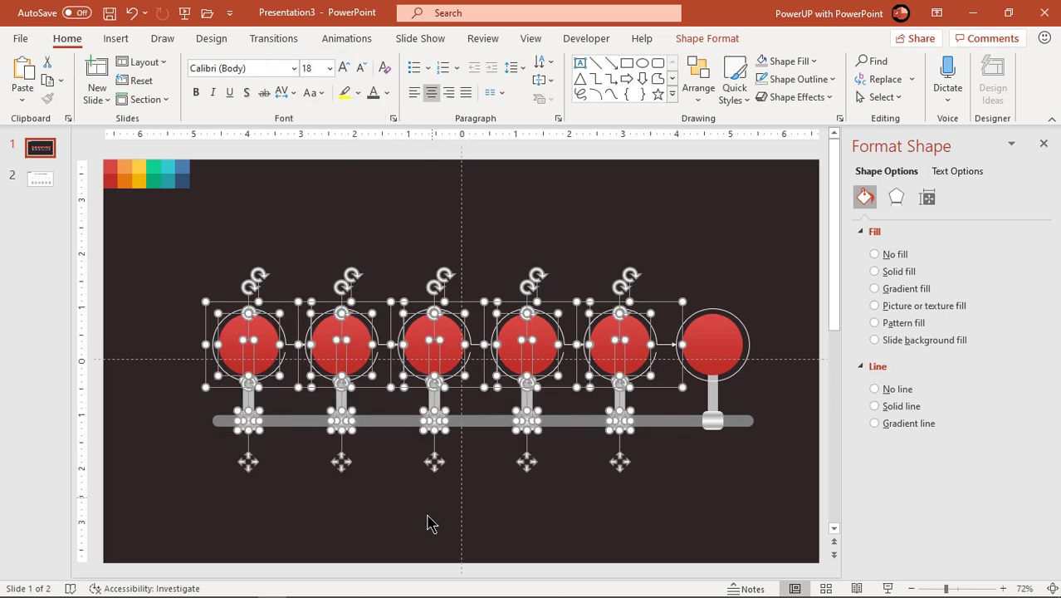
{"action": "left_click", "coordinate": [428, 522]}
Set both gradient stops of the second circle to orange sampled from the palette.
{"action": "left_click", "coordinate": [348, 345]}
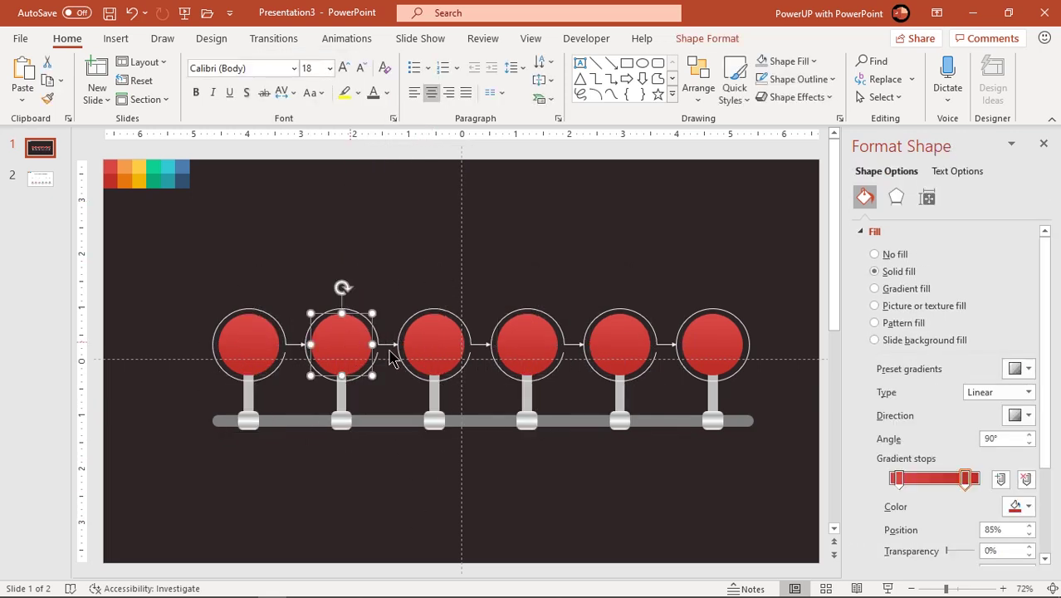
{"action": "left_click", "coordinate": [1023, 506]}
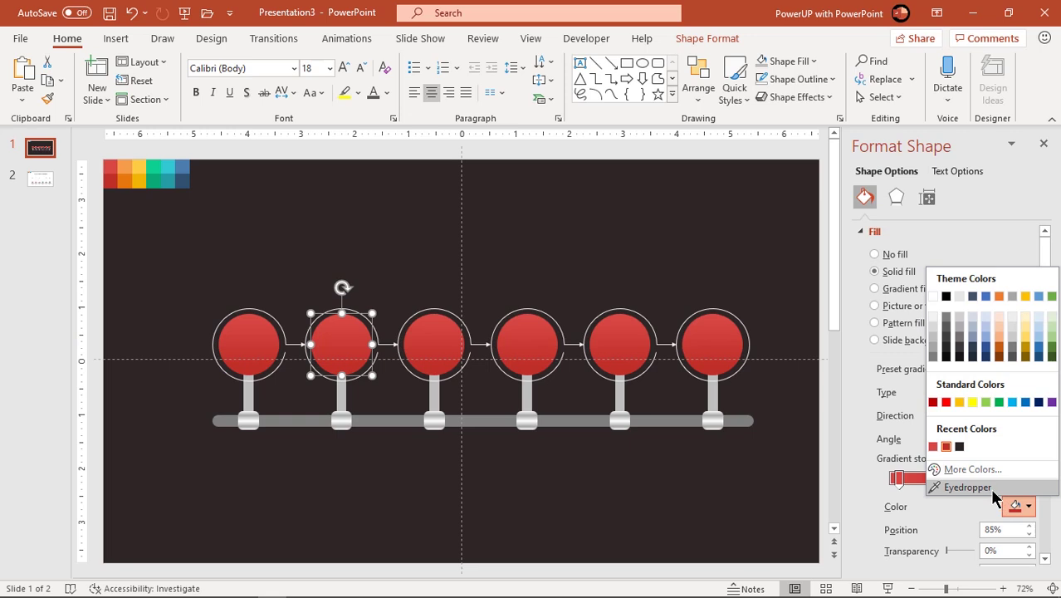
{"action": "left_click", "coordinate": [1013, 490]}
{"action": "left_click", "coordinate": [124, 172]}
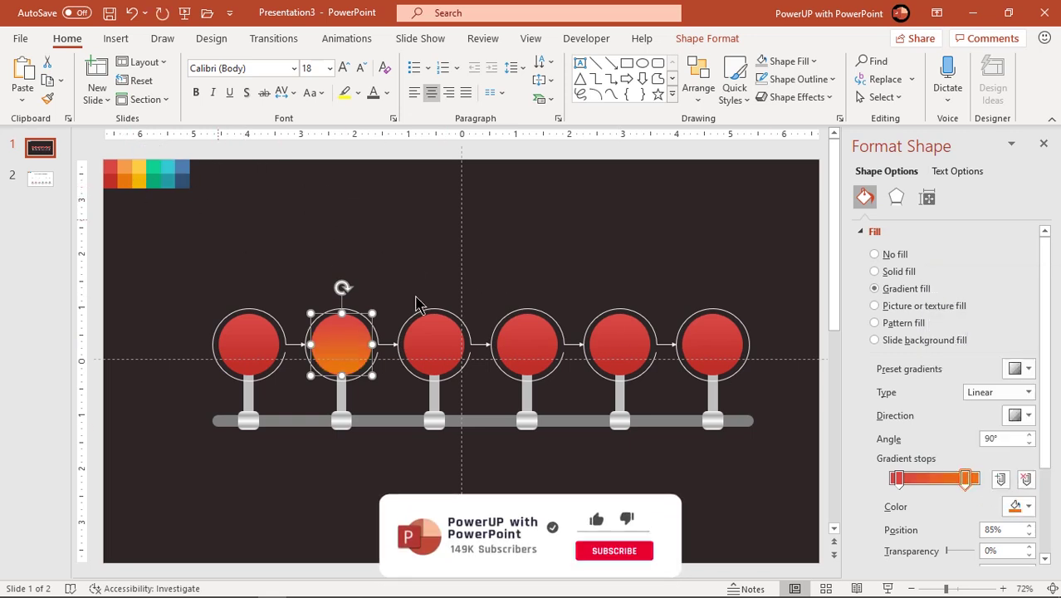
{"action": "left_click", "coordinate": [897, 478]}
{"action": "left_click", "coordinate": [1028, 506]}
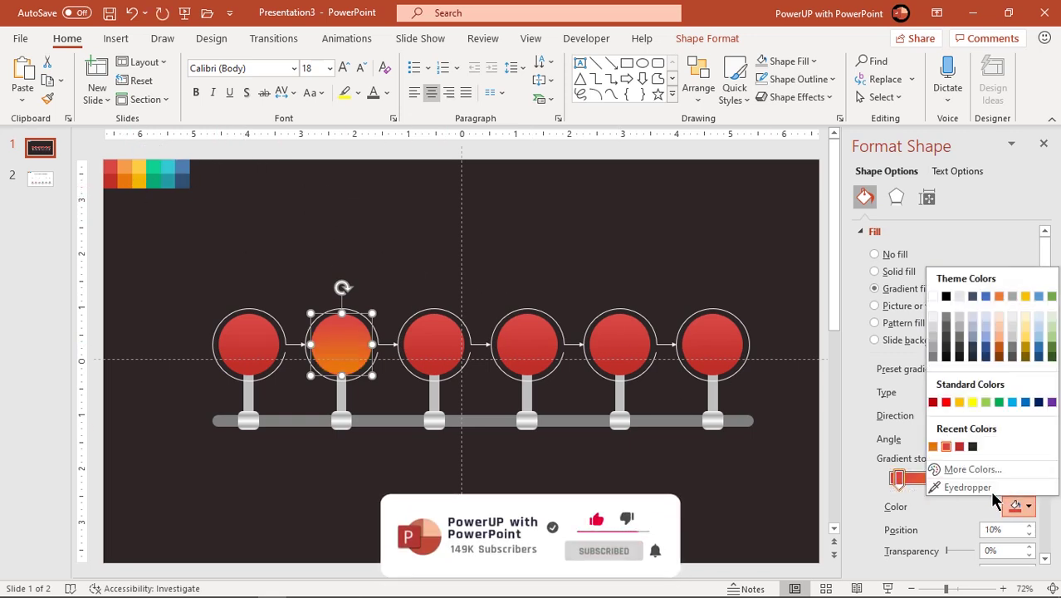
{"action": "left_click", "coordinate": [971, 486]}
{"action": "left_click", "coordinate": [129, 169]}
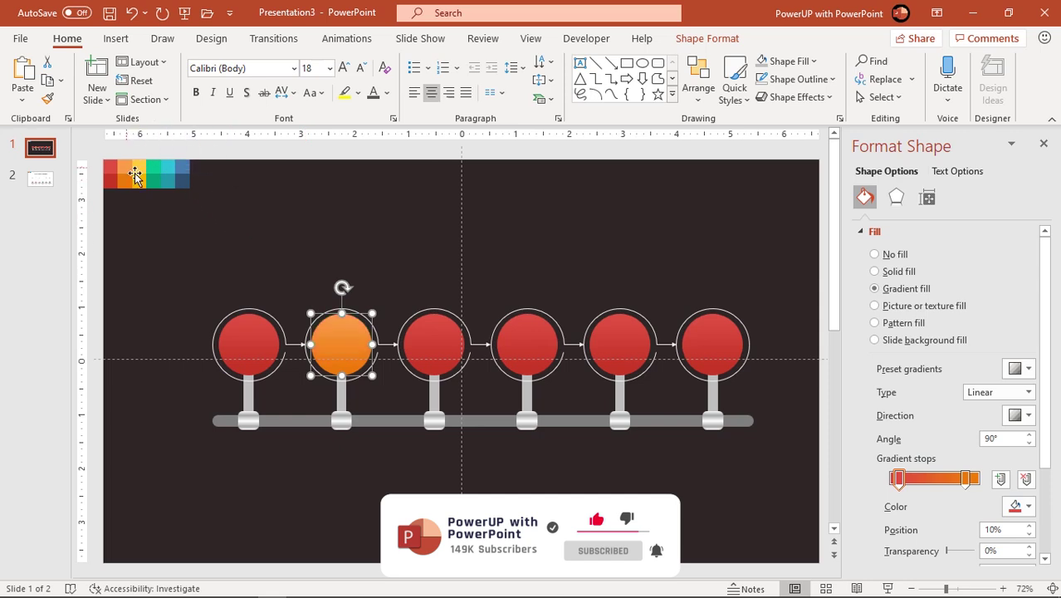
Set both gradient stops of the third circle to palette yellow.
{"action": "left_click", "coordinate": [428, 334]}
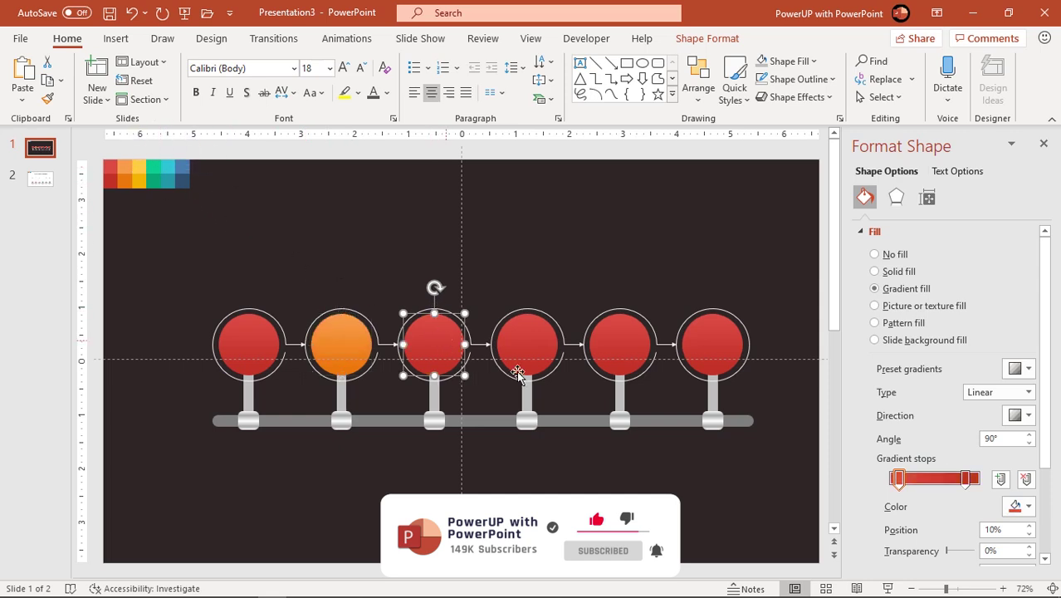
{"action": "left_click", "coordinate": [1021, 505]}
{"action": "left_click", "coordinate": [967, 484]}
{"action": "left_click", "coordinate": [138, 170]}
{"action": "left_click", "coordinate": [969, 479]}
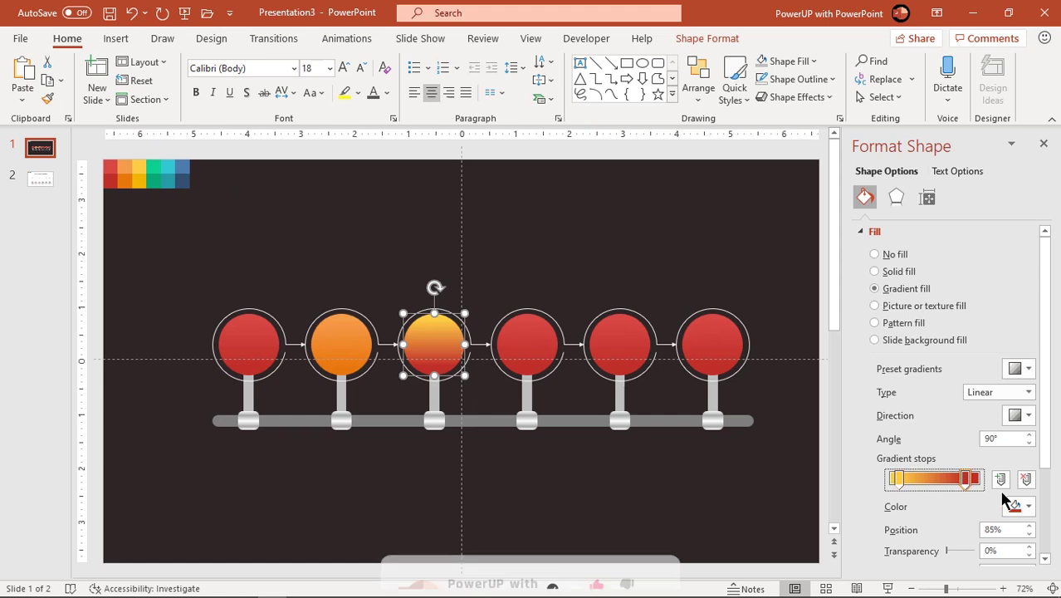
{"action": "left_click", "coordinate": [1021, 506]}
{"action": "left_click", "coordinate": [910, 508]}
{"action": "left_click", "coordinate": [138, 167]}
Set both gradient stops of the fourth circle to palette green.
{"action": "left_click", "coordinate": [540, 349]}
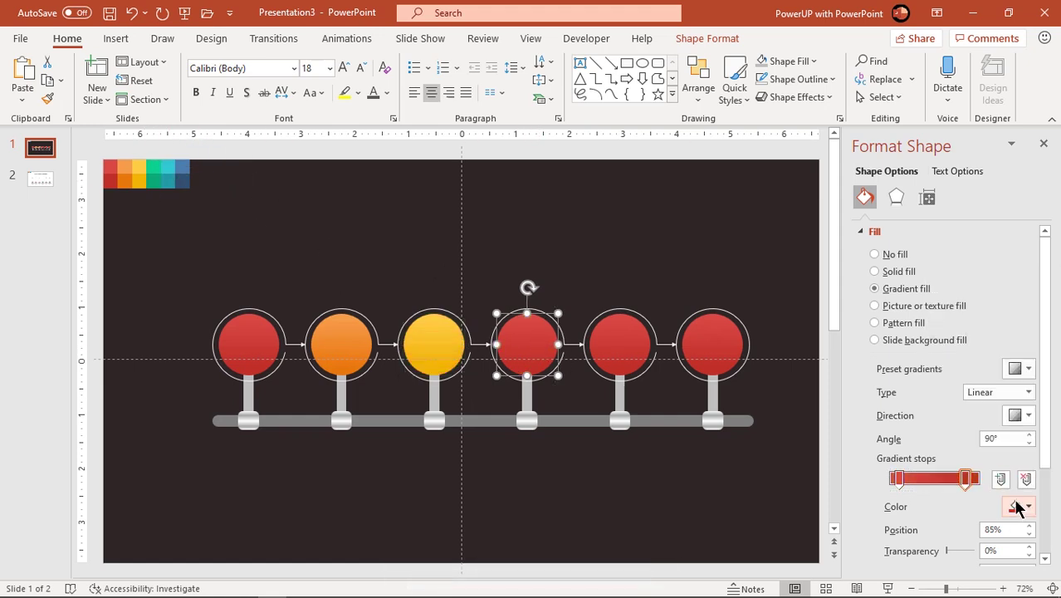
{"action": "left_click", "coordinate": [1021, 506]}
{"action": "left_click", "coordinate": [955, 508]}
{"action": "left_click", "coordinate": [156, 173]}
{"action": "left_click", "coordinate": [898, 479]}
{"action": "left_click", "coordinate": [1028, 506]}
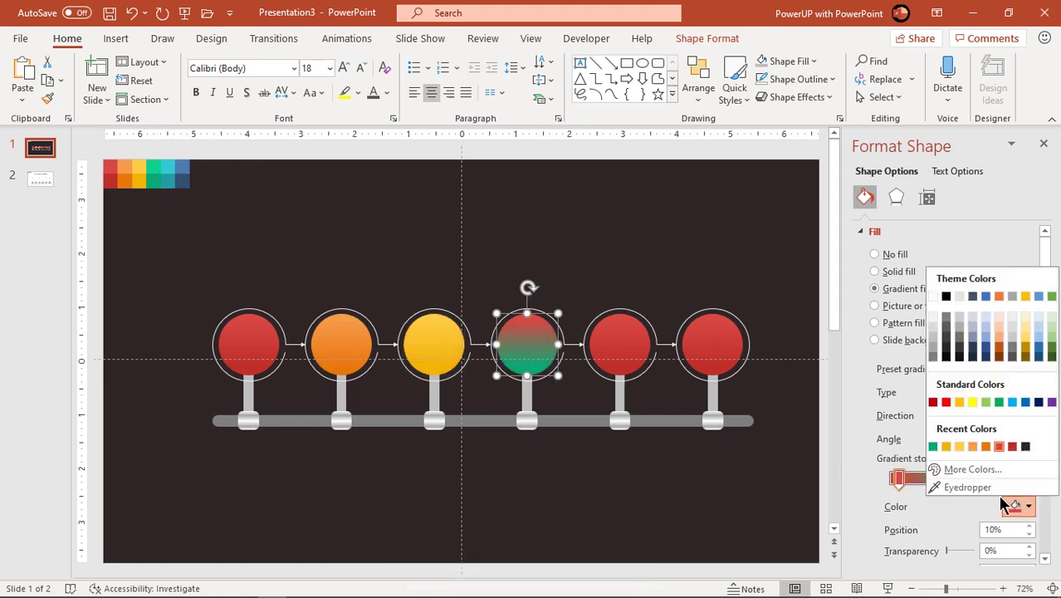
{"action": "left_click", "coordinate": [959, 549]}
{"action": "left_click", "coordinate": [156, 173]}
Set both gradient stops of the fifth circle to palette teal.
{"action": "left_click", "coordinate": [620, 348]}
{"action": "left_click", "coordinate": [1021, 506]}
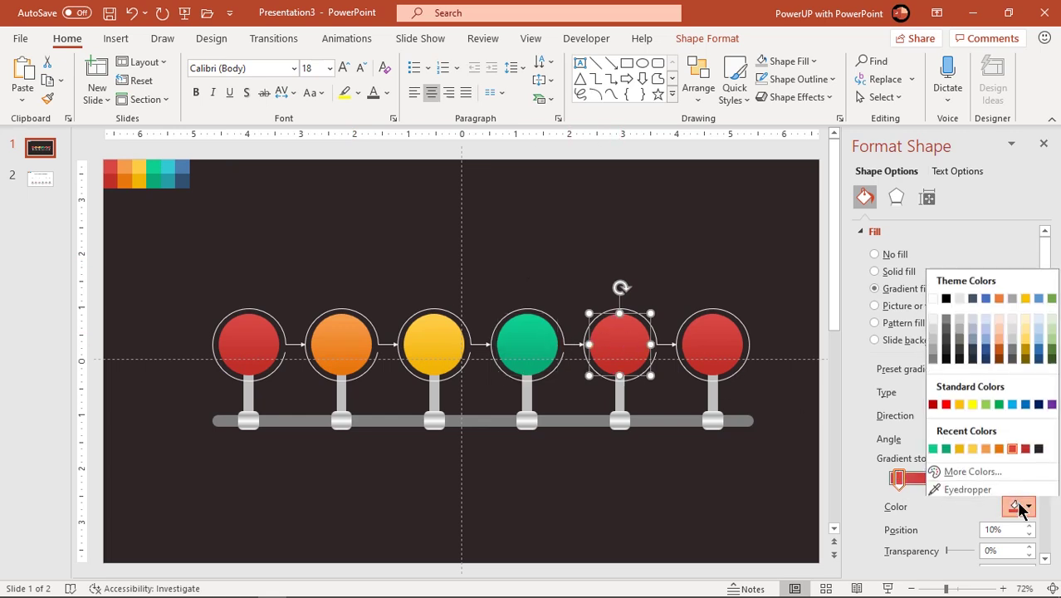
{"action": "left_click", "coordinate": [955, 486]}
{"action": "left_click", "coordinate": [170, 173]}
{"action": "left_click", "coordinate": [968, 480]}
{"action": "left_click", "coordinate": [1028, 506]}
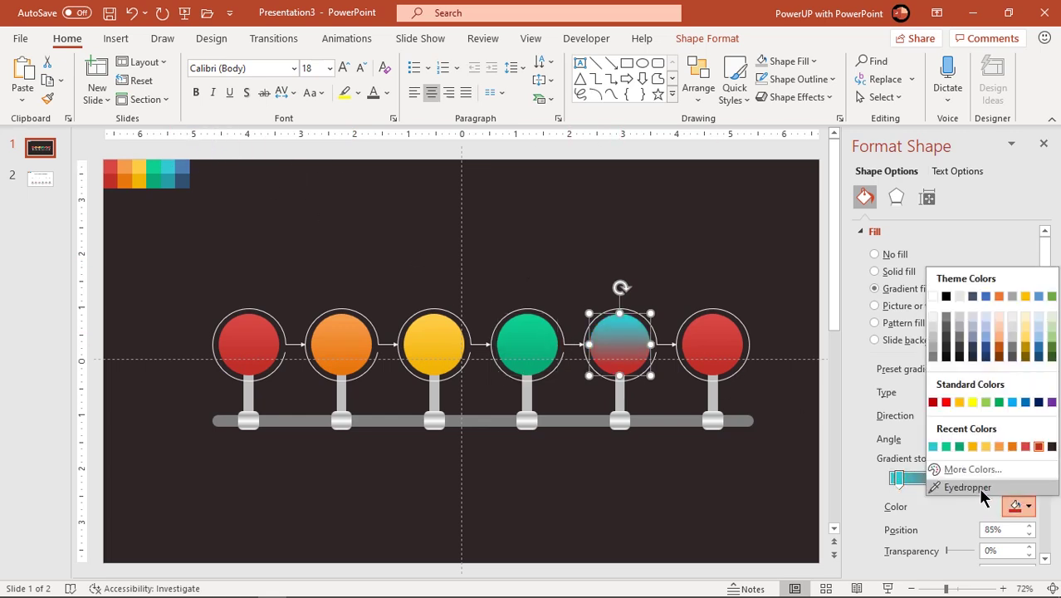
{"action": "left_click", "coordinate": [955, 487]}
{"action": "left_click", "coordinate": [168, 172]}
Set both gradient stops of the sixth circle to palette dark blue.
{"action": "left_click", "coordinate": [712, 344]}
{"action": "left_click", "coordinate": [1028, 505]}
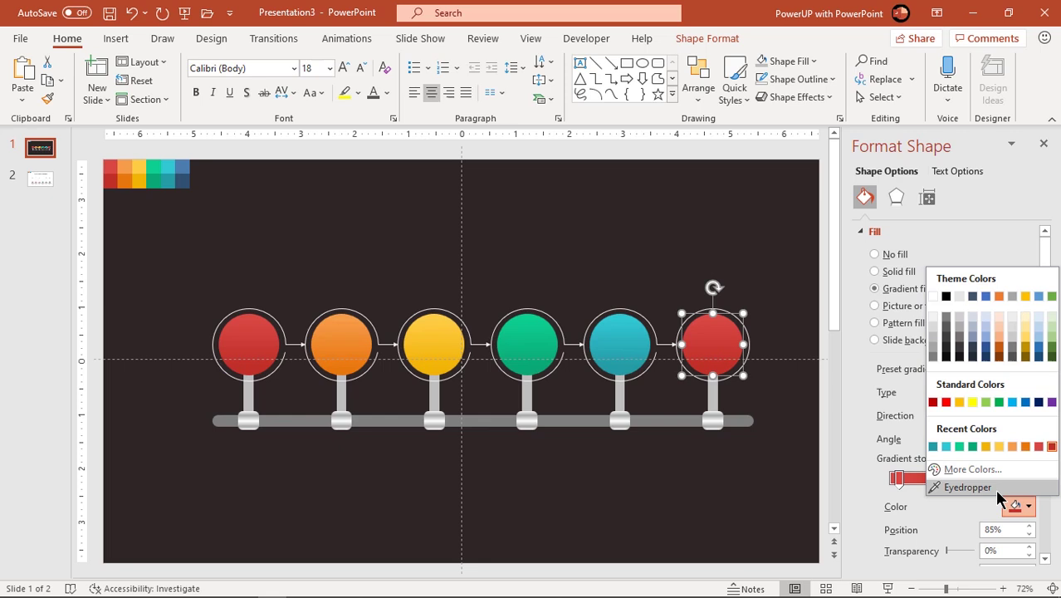
{"action": "left_click", "coordinate": [955, 486]}
{"action": "left_click", "coordinate": [181, 173]}
{"action": "left_click", "coordinate": [898, 478]}
{"action": "left_click", "coordinate": [1028, 506]}
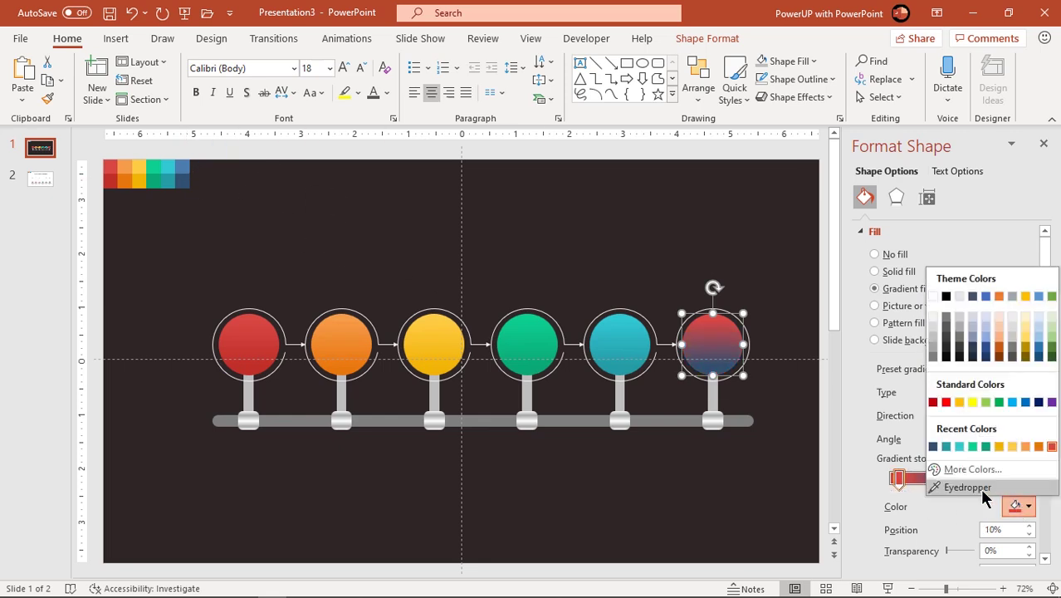
{"action": "left_click", "coordinate": [955, 486]}
{"action": "left_click", "coordinate": [177, 166]}
{"action": "left_click", "coordinate": [401, 266]}
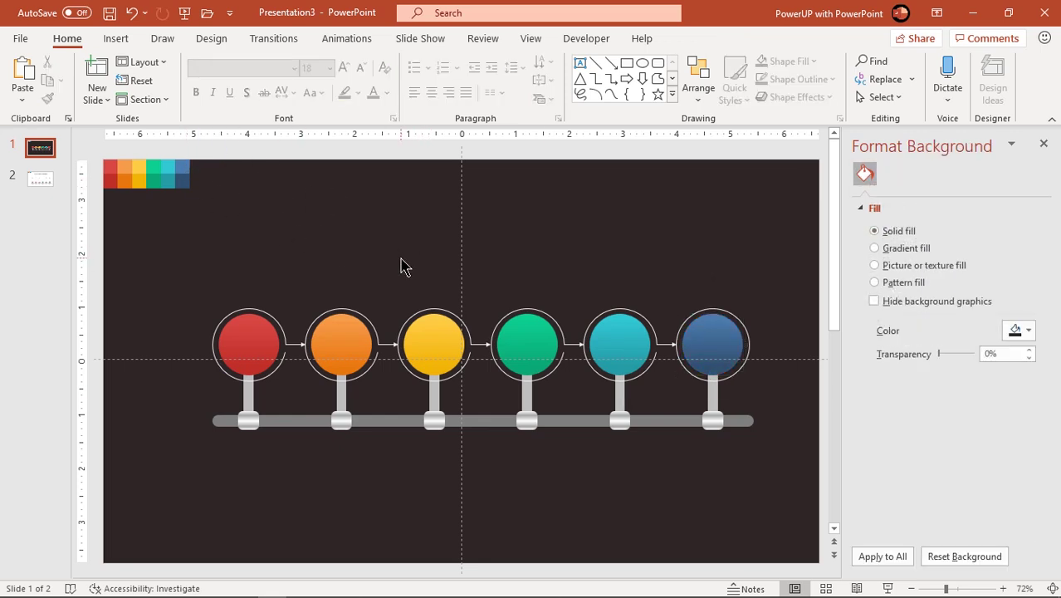
Give all six coloured circles a centred outer shadow.
{"action": "left_click", "coordinate": [259, 344]}
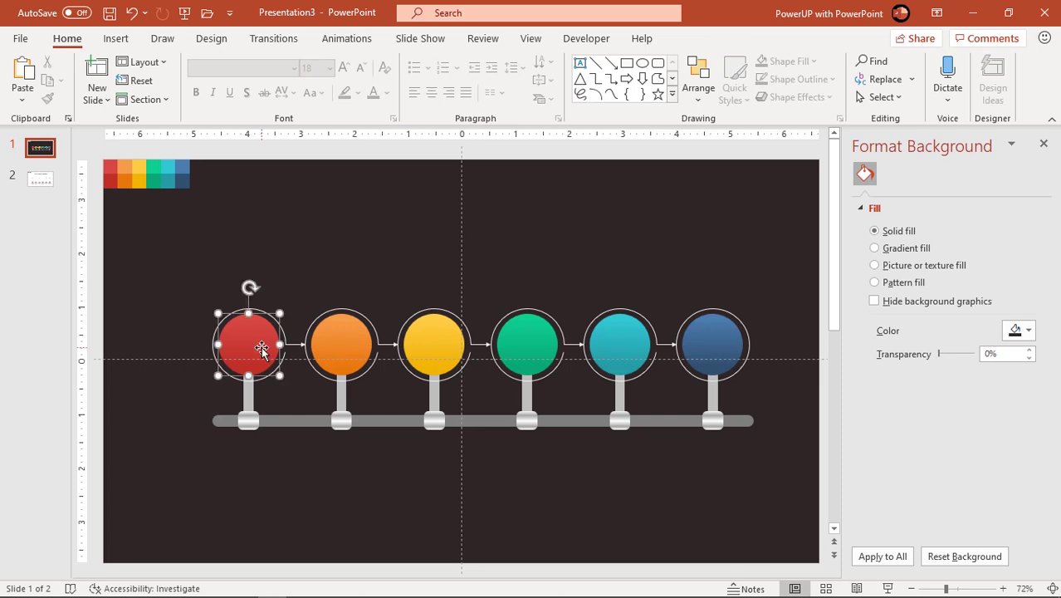
{"action": "left_click", "coordinate": [347, 357], "text": "shift"}
{"action": "left_click", "coordinate": [448, 355], "text": "shift"}
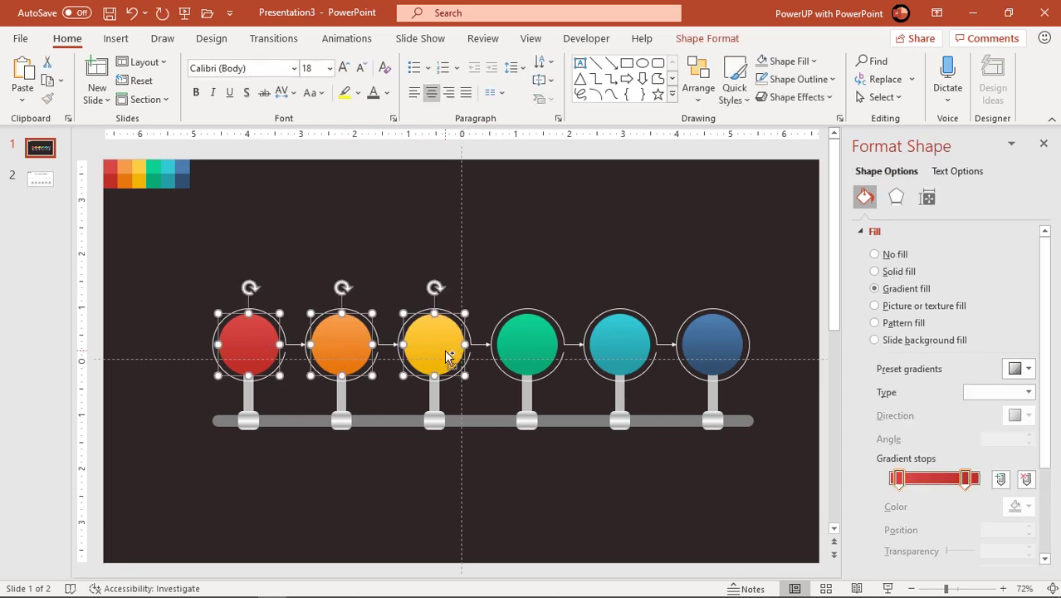
{"action": "left_click", "coordinate": [529, 352], "text": "shift"}
{"action": "left_click", "coordinate": [625, 352], "text": "shift"}
{"action": "left_click", "coordinate": [705, 348], "text": "shift"}
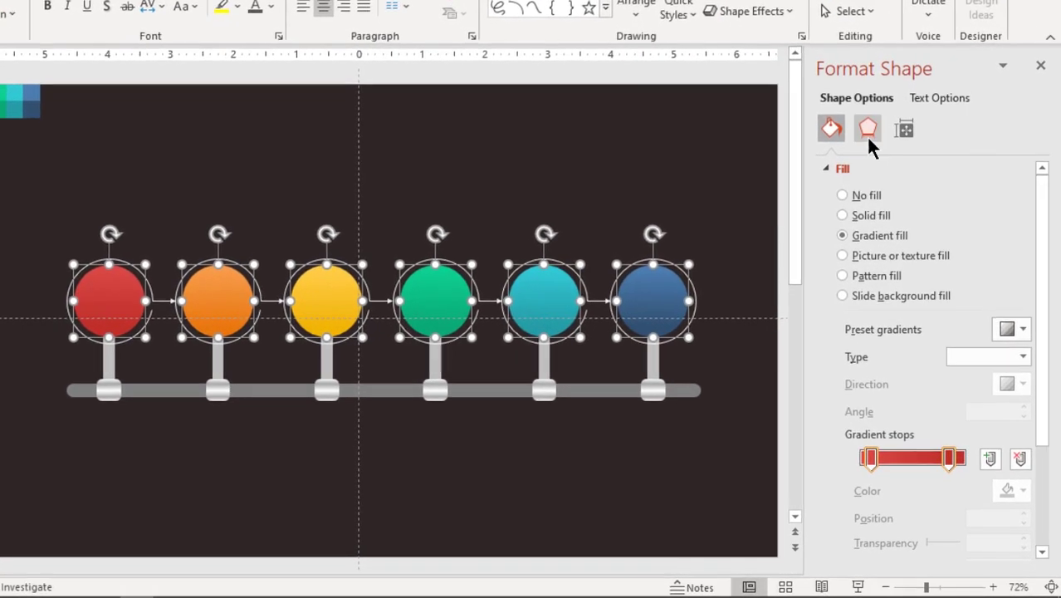
{"action": "left_click", "coordinate": [884, 166]}
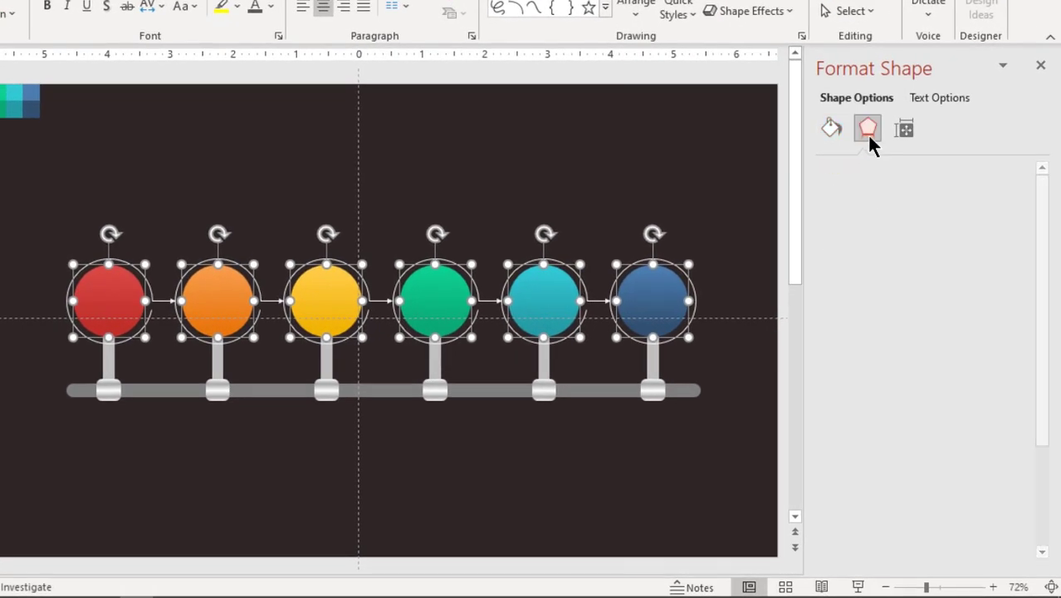
{"action": "left_click", "coordinate": [866, 171]}
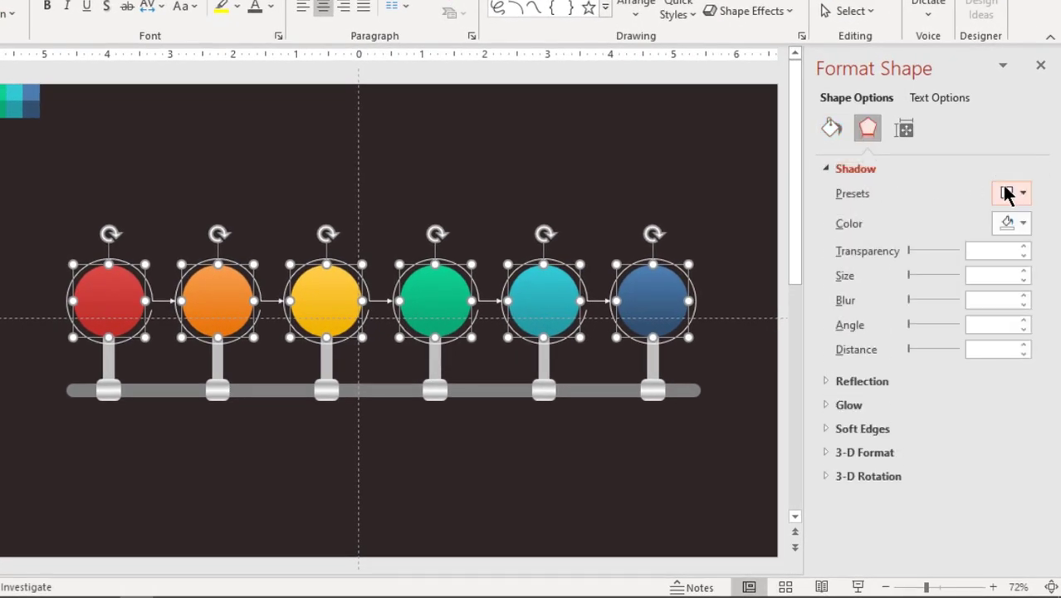
{"action": "left_click", "coordinate": [1012, 194]}
{"action": "left_click", "coordinate": [966, 382]}
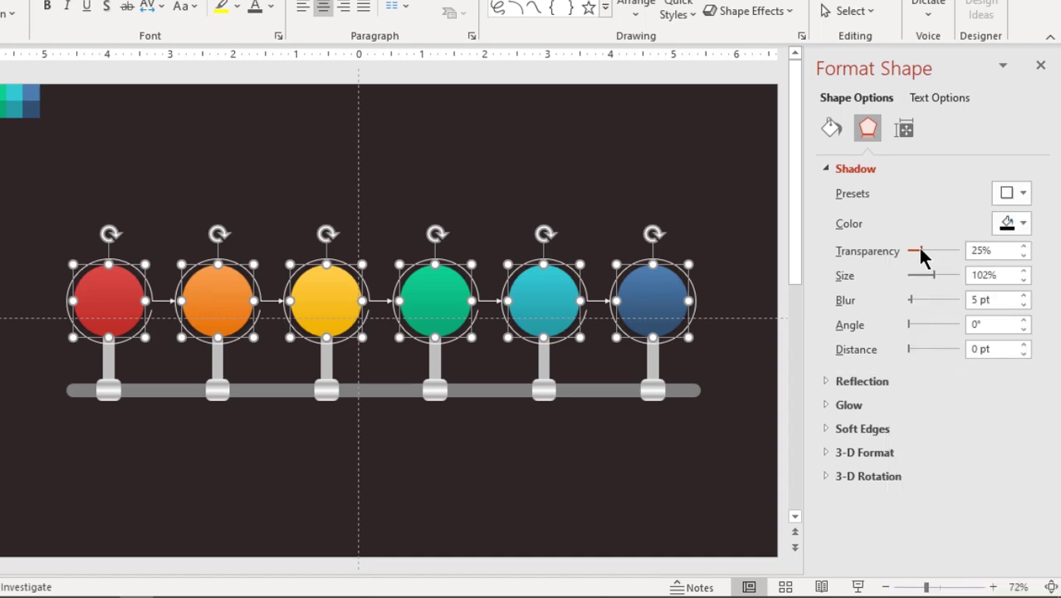
Set the shadow transparency to about 12% and close the Format Shape pane.
{"action": "left_click_drag", "start_coordinate": [921, 248], "coordinate": [915, 248]}
{"action": "left_click_drag", "start_coordinate": [914, 247], "coordinate": [916, 250]}
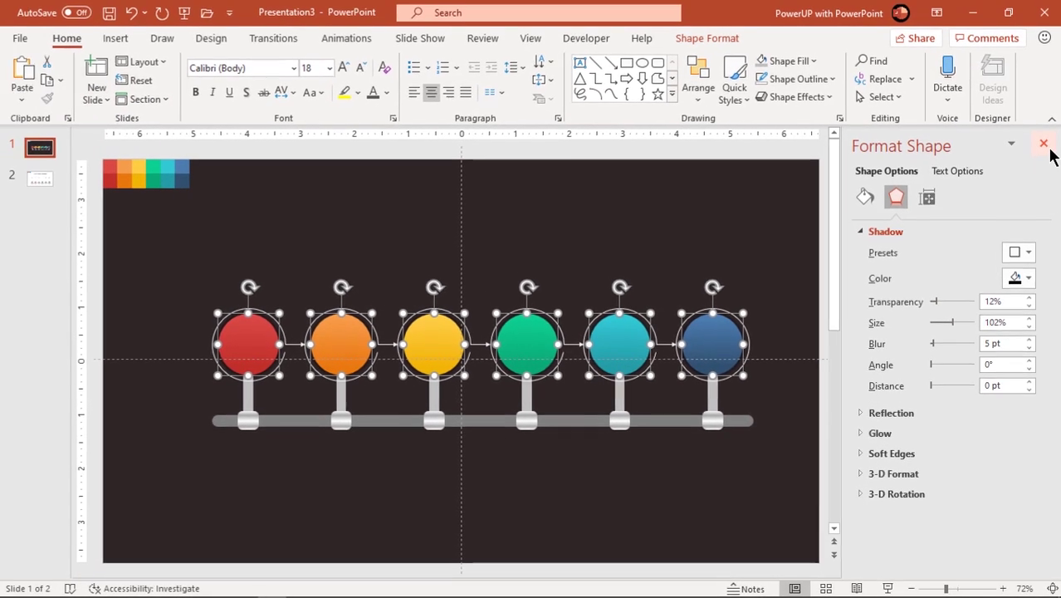
{"action": "left_click", "coordinate": [1043, 145]}
{"action": "left_click", "coordinate": [910, 467]}
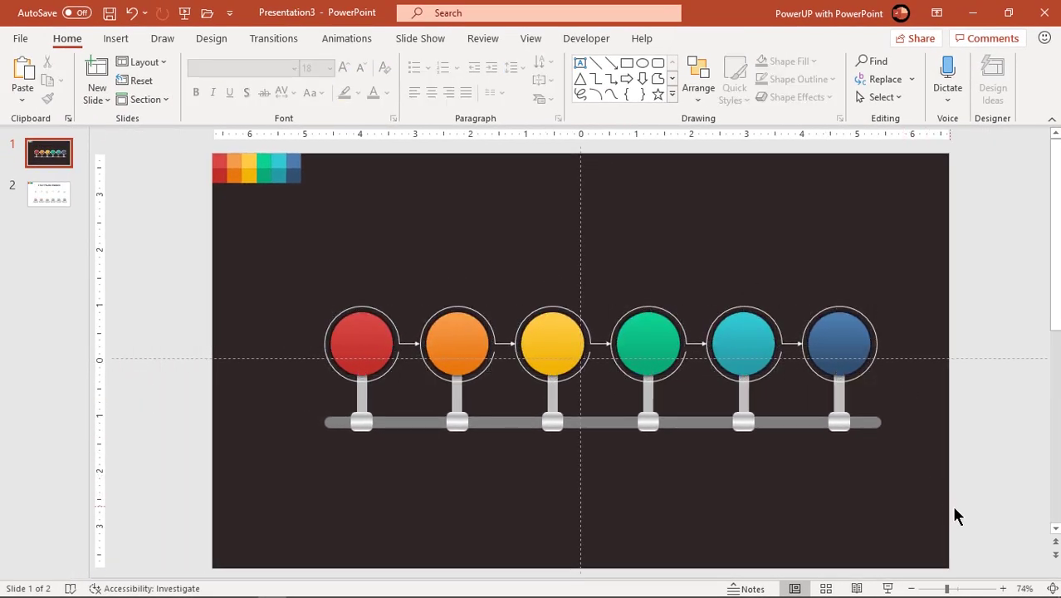
Move the timeline up and delete the colour swatches at the top-left.
{"action": "left_click_drag", "start_coordinate": [959, 518], "coordinate": [232, 242]}
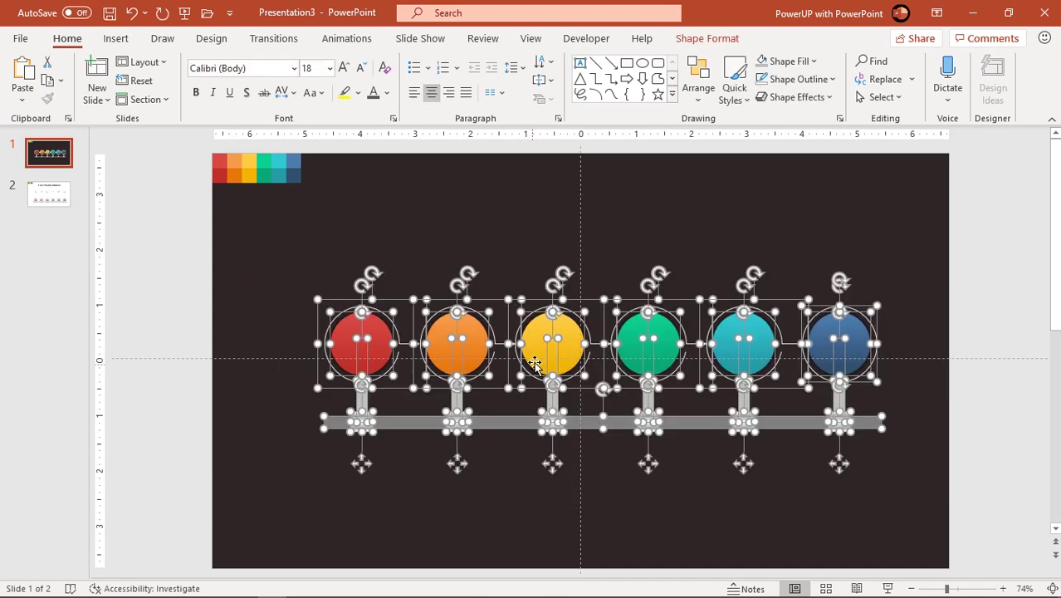
{"action": "mouse_move", "coordinate": [540, 347]}
{"action": "left_mouse_down"}
{"action": "mouse_move", "coordinate": [528, 326]}
{"action": "mouse_move", "coordinate": [526, 337]}
{"action": "left_mouse_up"}
{"action": "left_click", "coordinate": [623, 472]}
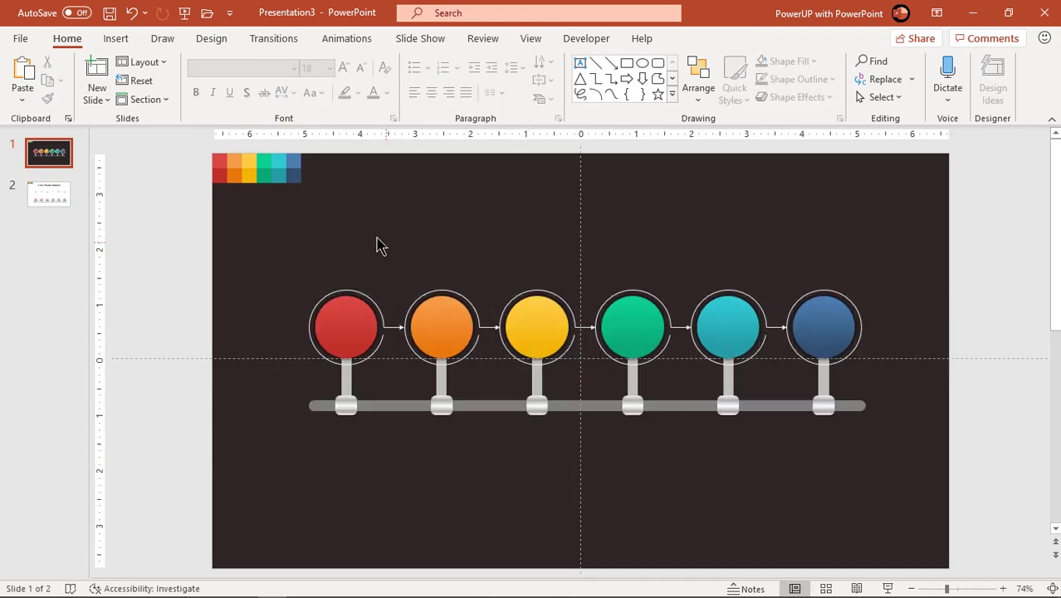
{"action": "left_click_drag", "start_coordinate": [376, 235], "coordinate": [122, 129]}
{"action": "key", "text": "Delete"}
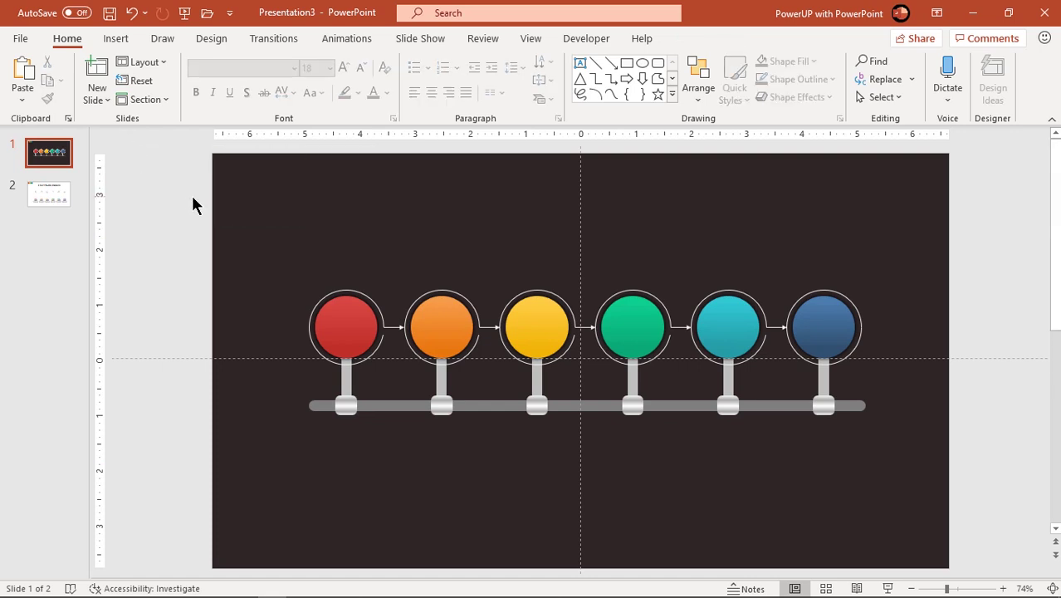
Copy the six year text boxes from slide 2 onto slide 1.
{"action": "left_click", "coordinate": [64, 198]}
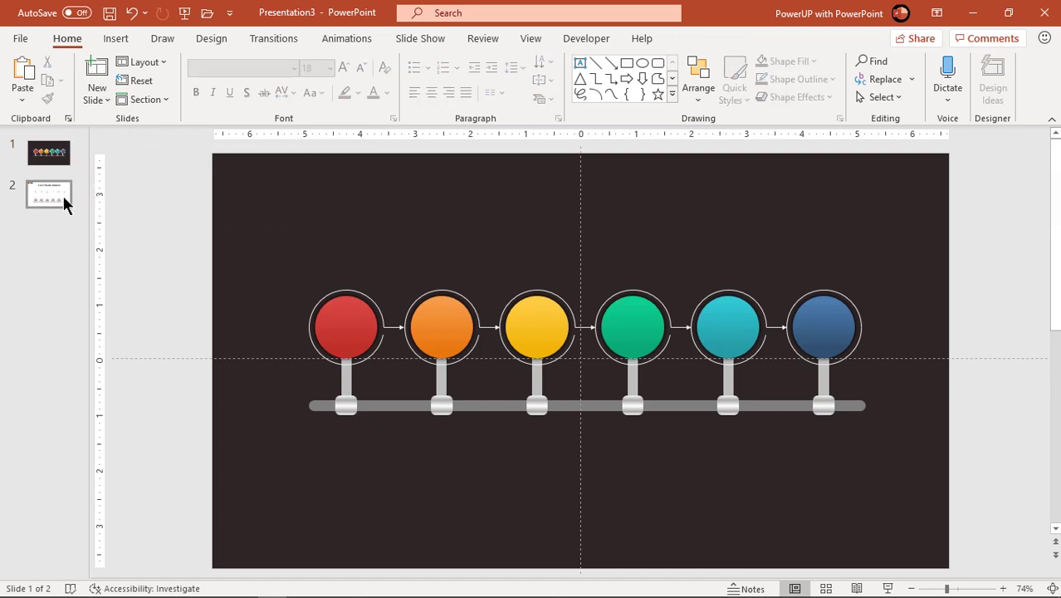
{"action": "left_click_drag", "start_coordinate": [257, 419], "coordinate": [960, 558]}
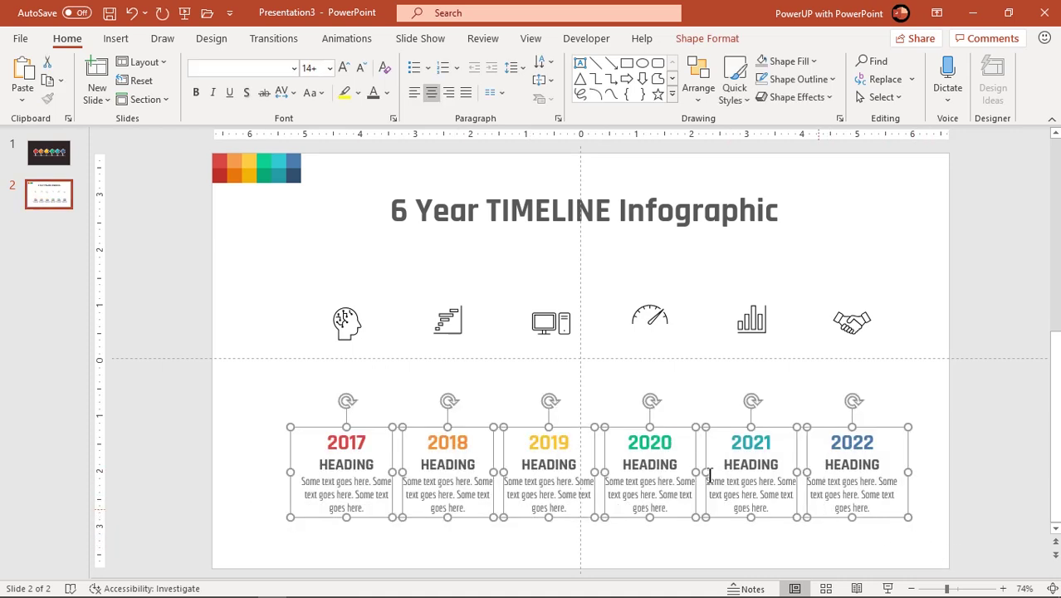
{"action": "key", "text": "ctrl+c"}
{"action": "left_click", "coordinate": [71, 164]}
{"action": "key", "text": "ctrl+v"}
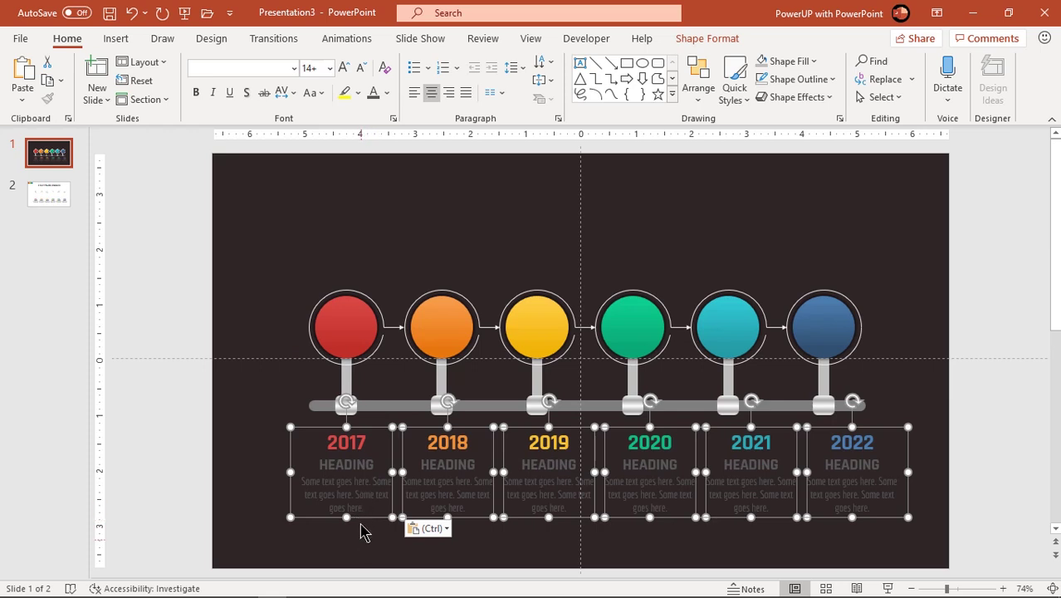
Make the 2017, 2018 and 2019 headings and text white.
{"action": "left_click_drag", "start_coordinate": [323, 466], "coordinate": [387, 515]}
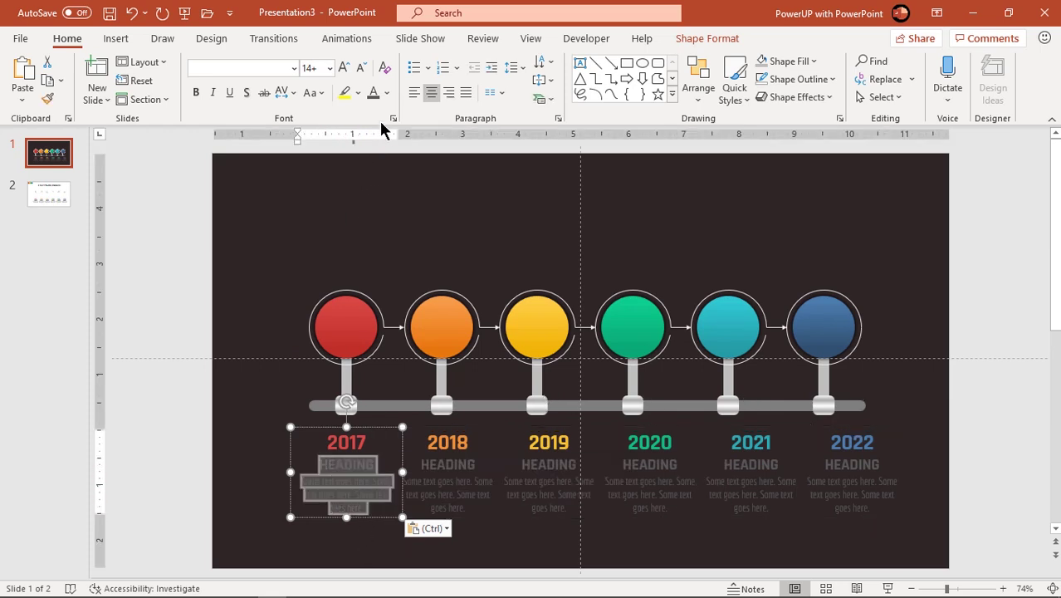
{"action": "left_click", "coordinate": [387, 93]}
{"action": "left_click", "coordinate": [381, 158]}
{"action": "left_click", "coordinate": [427, 471]}
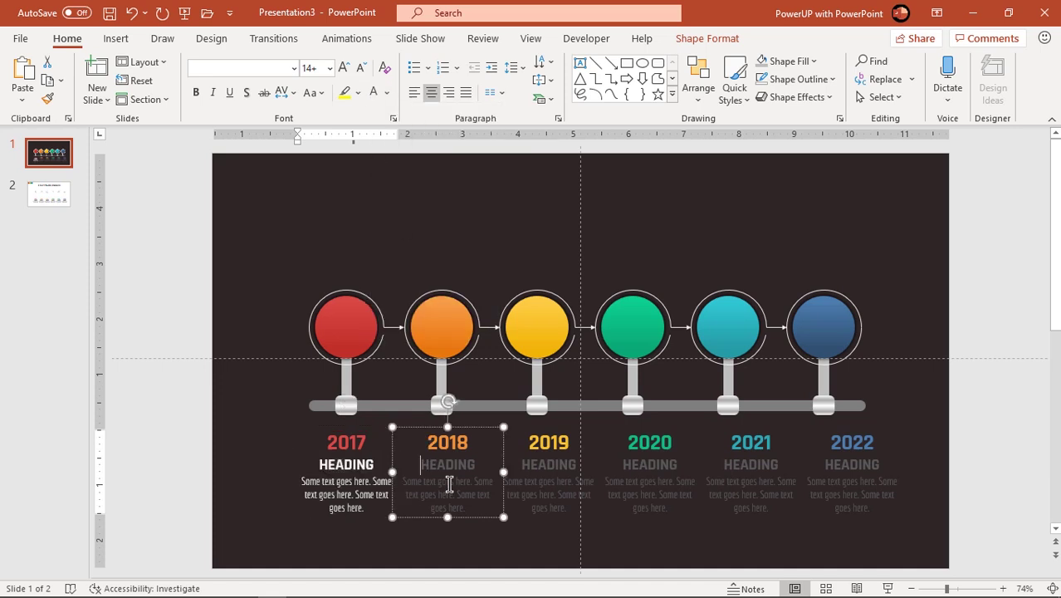
{"action": "left_click_drag", "start_coordinate": [450, 480], "coordinate": [490, 519]}
{"action": "left_click", "coordinate": [373, 95]}
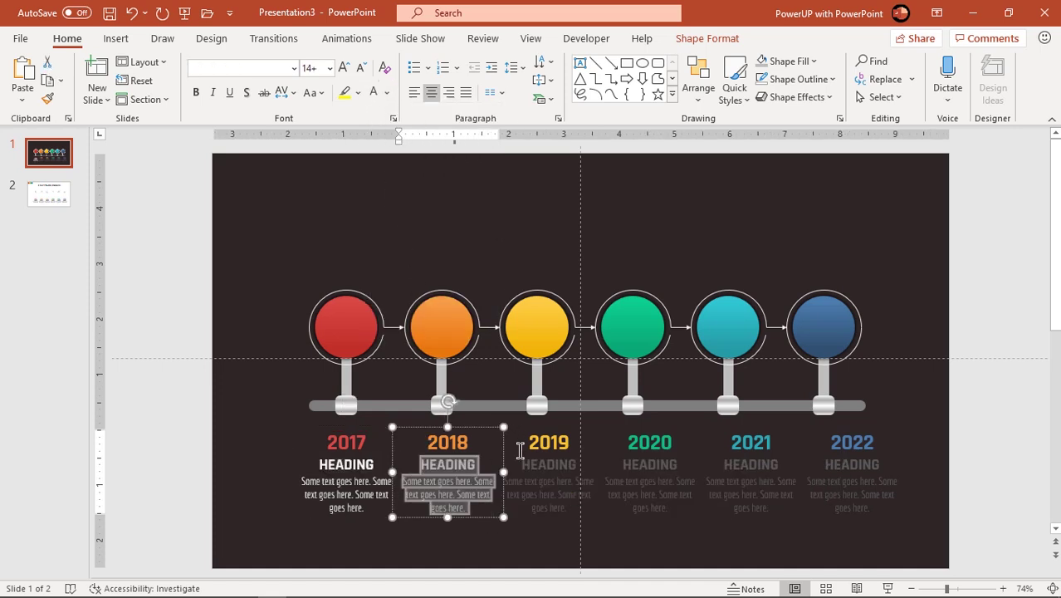
{"action": "left_click_drag", "start_coordinate": [524, 465], "coordinate": [591, 515]}
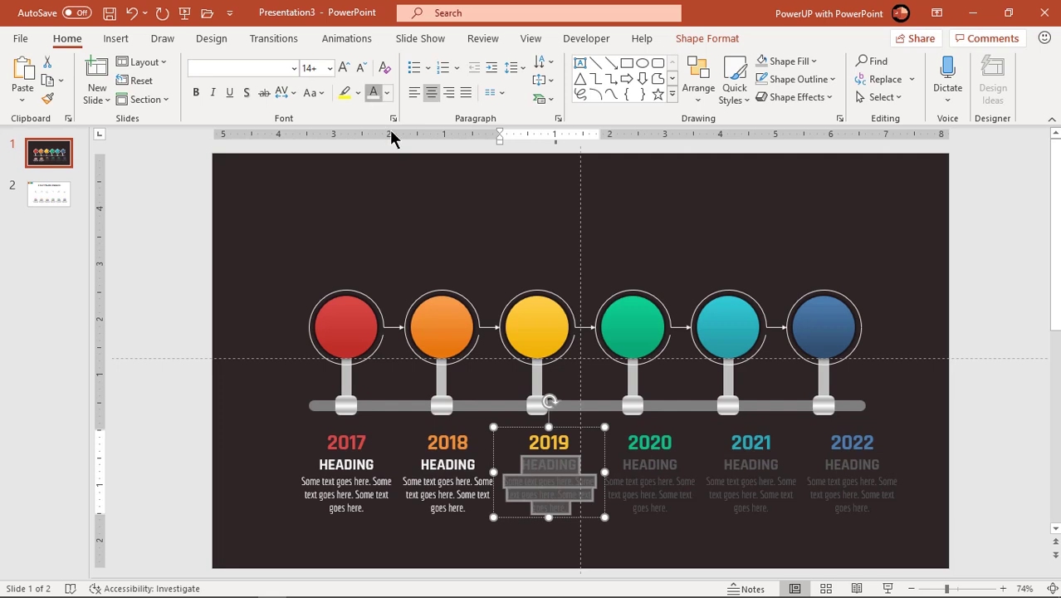
{"action": "left_click", "coordinate": [373, 93]}
Make the 2020, 2021 and 2022 headings and text white.
{"action": "left_click_drag", "start_coordinate": [615, 462], "coordinate": [673, 512]}
{"action": "left_click", "coordinate": [373, 93]}
{"action": "left_click_drag", "start_coordinate": [715, 462], "coordinate": [775, 512]}
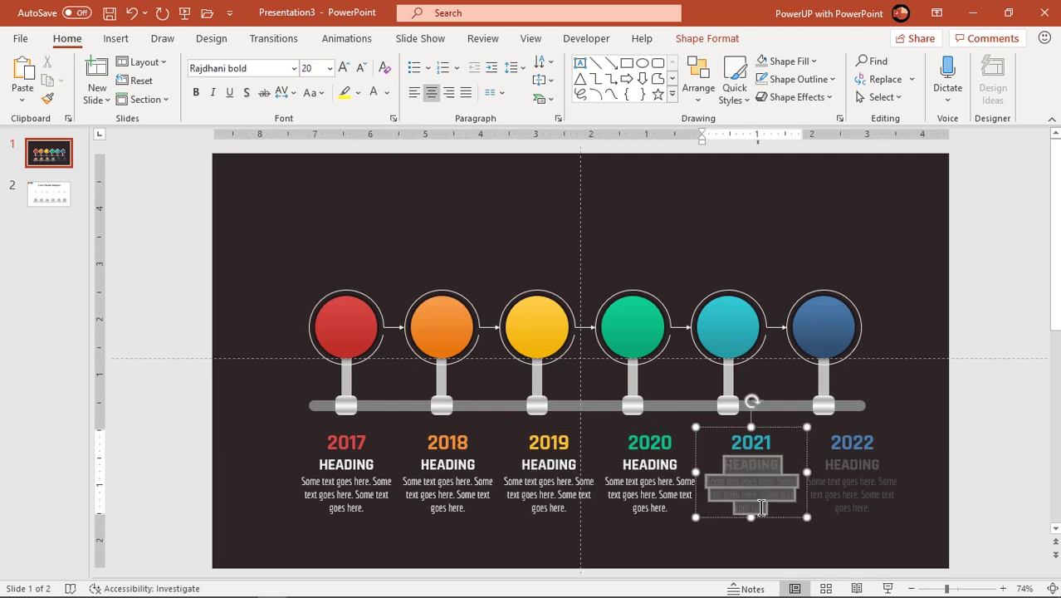
{"action": "left_click", "coordinate": [374, 93]}
{"action": "left_click_drag", "start_coordinate": [822, 466], "coordinate": [882, 512]}
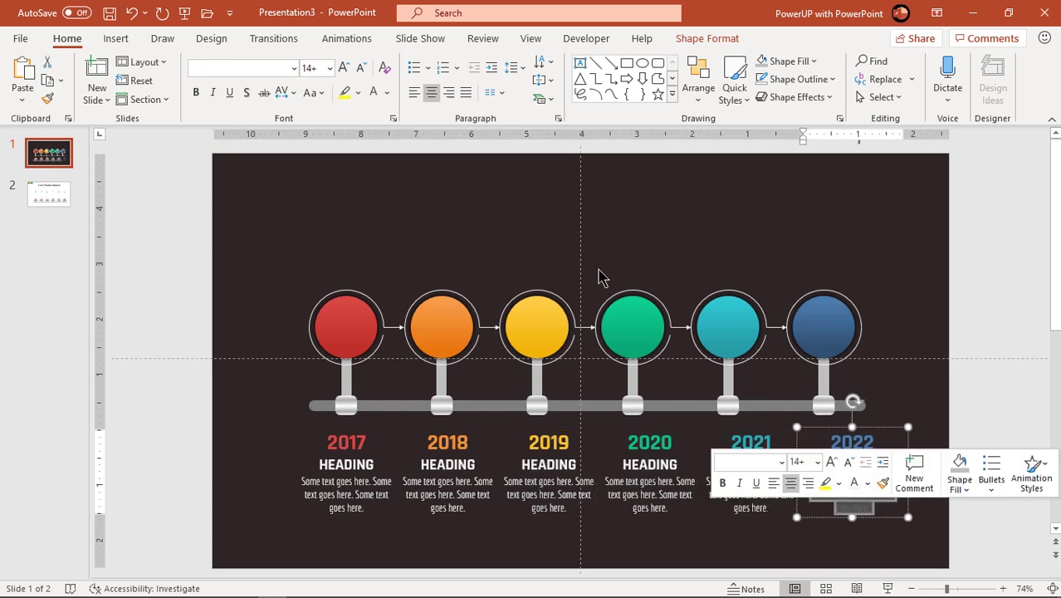
{"action": "left_click", "coordinate": [373, 93]}
{"action": "left_click", "coordinate": [387, 235]}
Copy slide 2's six icons onto the dark slide 1 and recolour them white.
{"action": "key", "text": "Page_Down"}
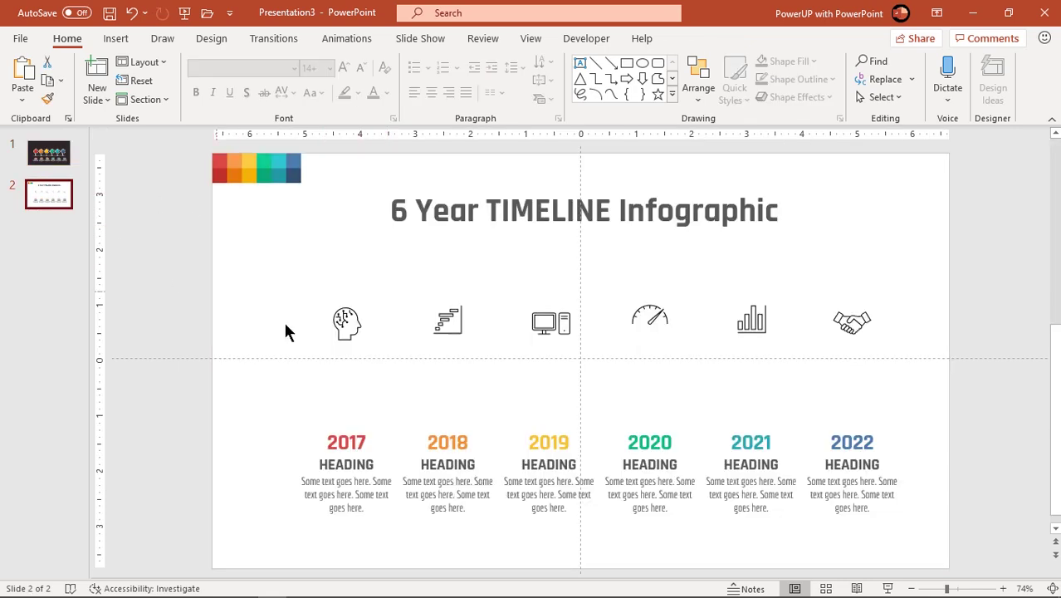
{"action": "left_click_drag", "start_coordinate": [261, 272], "coordinate": [911, 376]}
{"action": "key", "text": "ctrl+c"}
{"action": "key", "text": "Page_Up"}
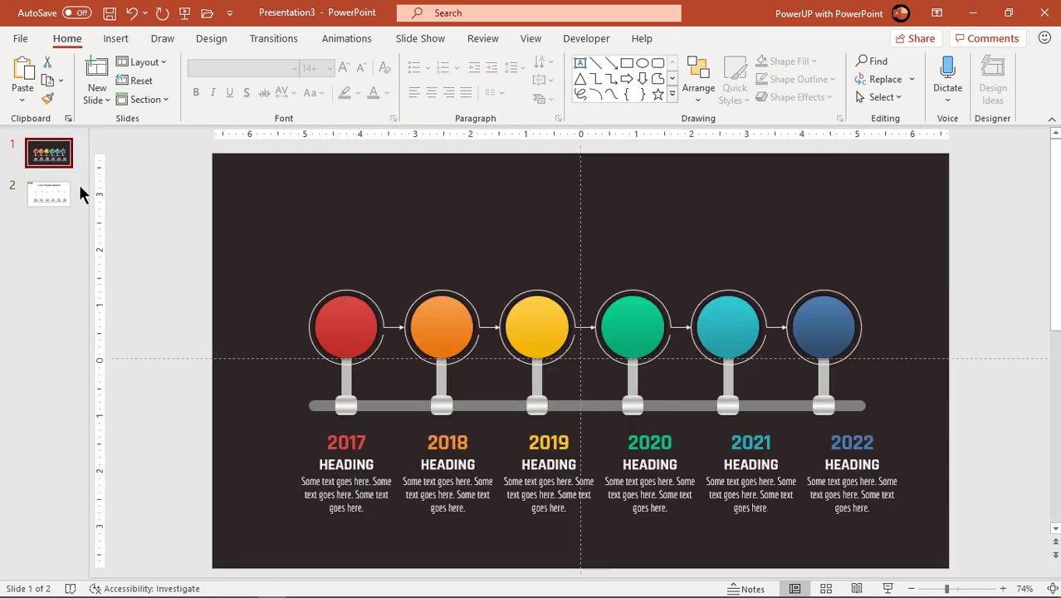
{"action": "key", "text": "ctrl+v"}
{"action": "left_click", "coordinate": [465, 61]}
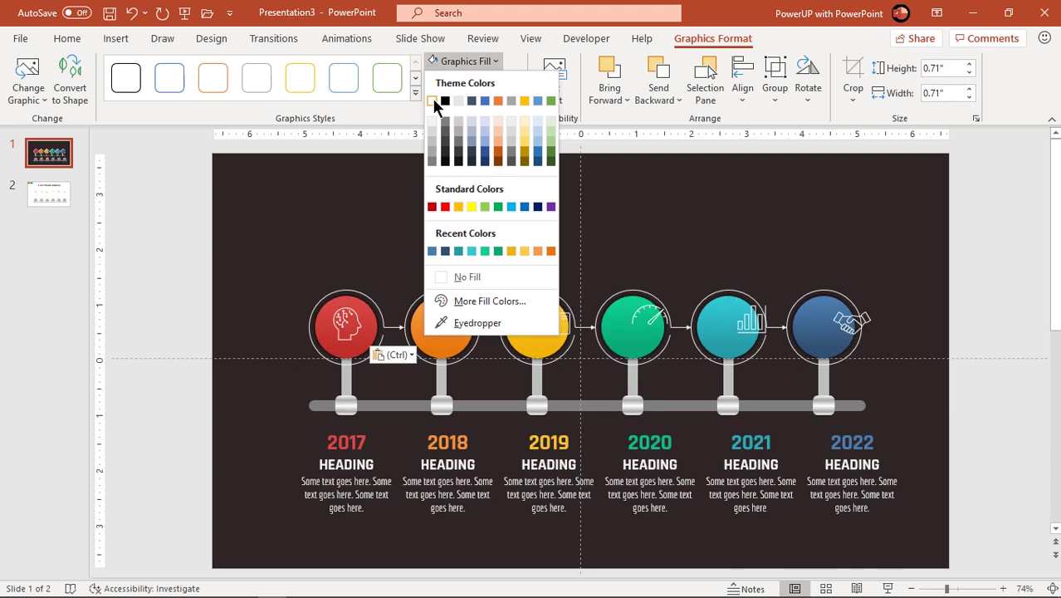
{"action": "left_click", "coordinate": [432, 101]}
{"action": "left_click", "coordinate": [415, 232]}
Centre the brain, stairs, computer, gauge, chart and handshake icons in the red-to-blue circles.
{"action": "left_click", "coordinate": [349, 324]}
{"action": "left_click_drag", "start_coordinate": [349, 323], "coordinate": [347, 327]}
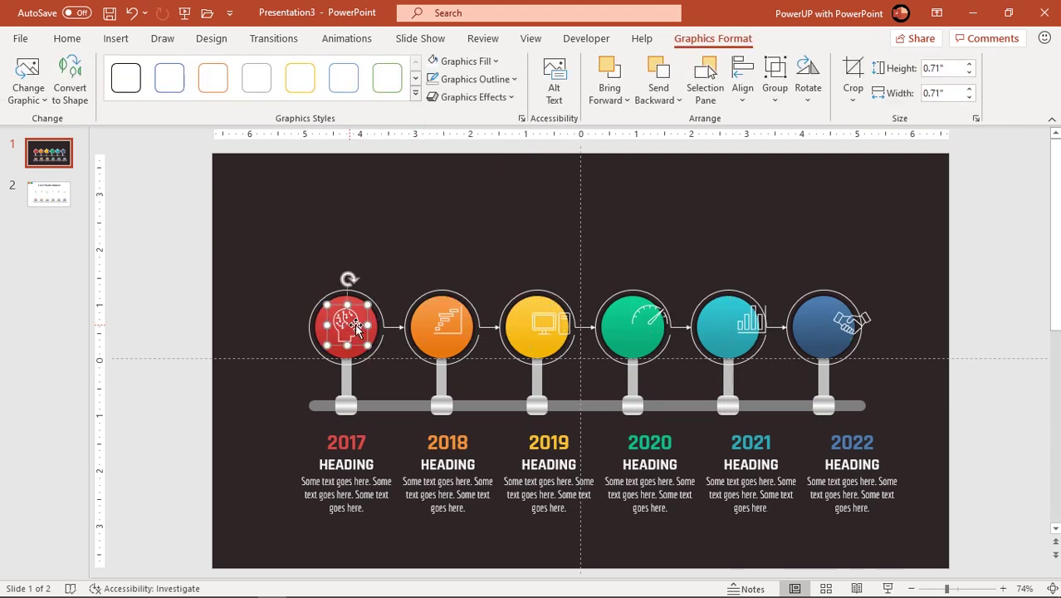
{"action": "left_click_drag", "start_coordinate": [440, 324], "coordinate": [441, 329]}
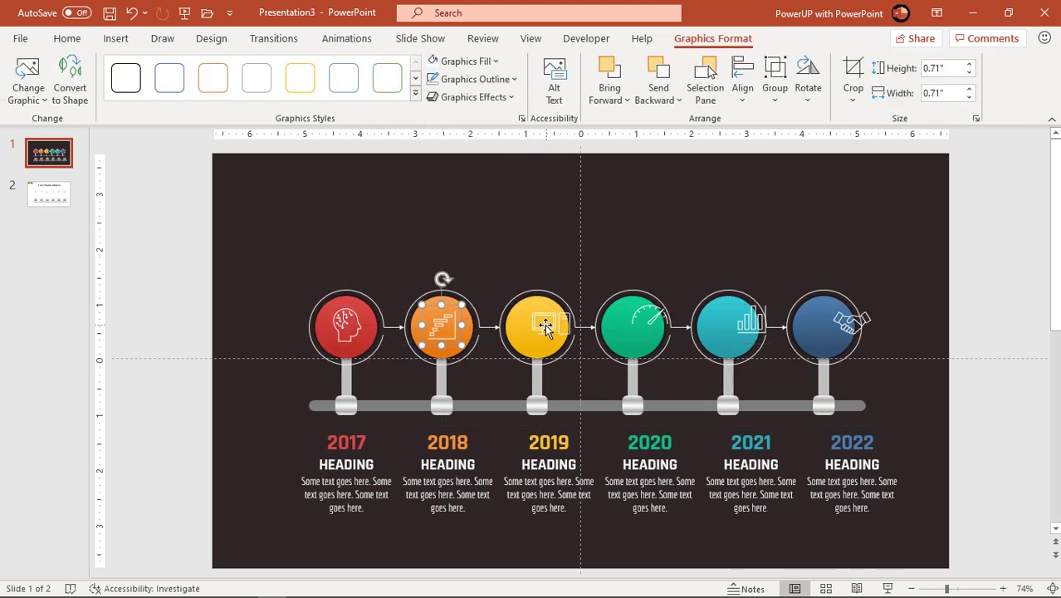
{"action": "left_click_drag", "start_coordinate": [547, 324], "coordinate": [537, 326]}
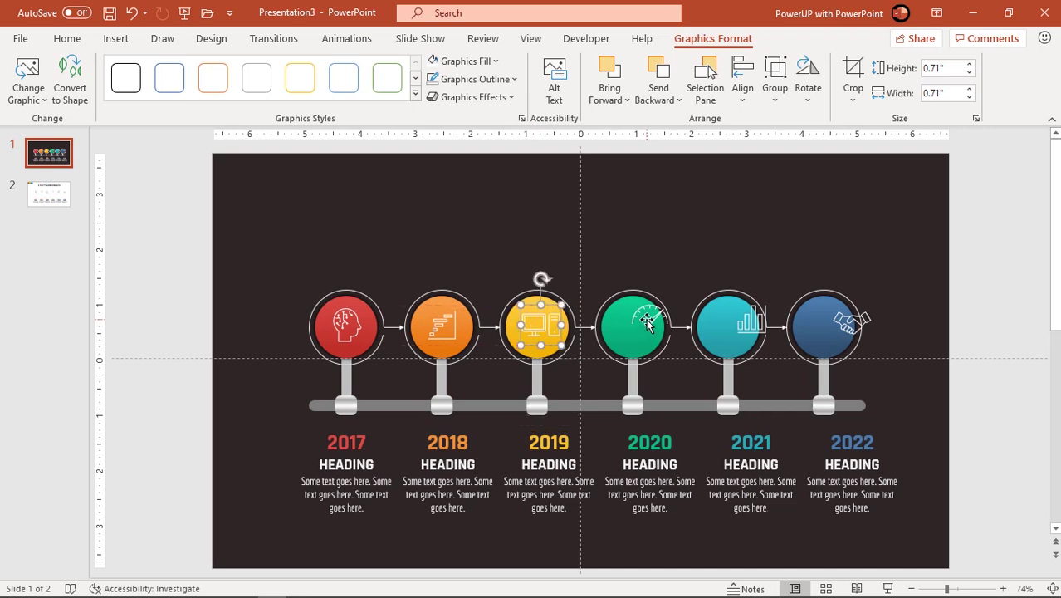
{"action": "left_click_drag", "start_coordinate": [650, 319], "coordinate": [633, 322]}
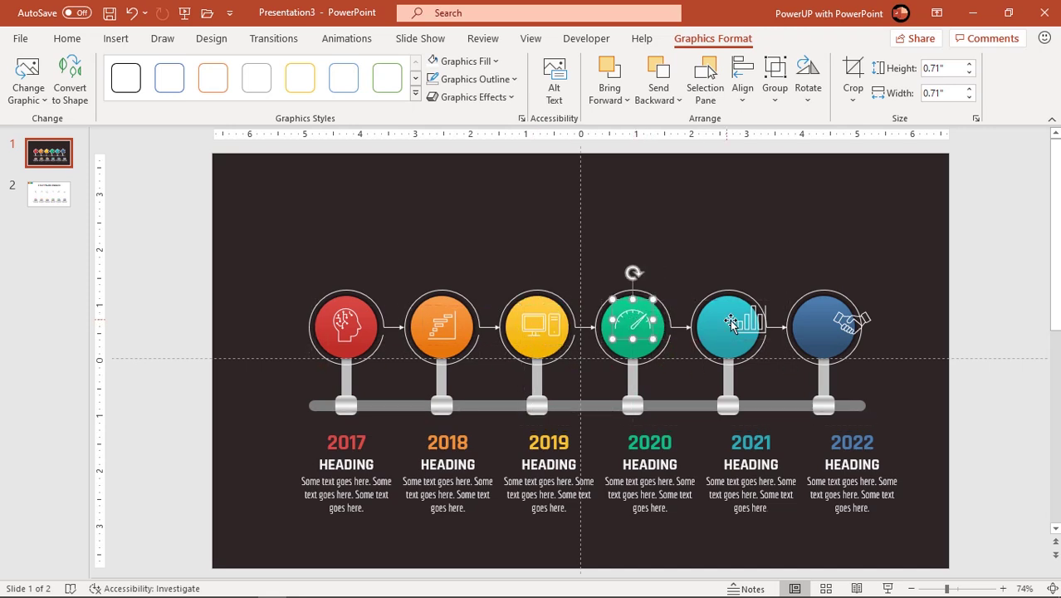
{"action": "left_click_drag", "start_coordinate": [750, 320], "coordinate": [728, 326]}
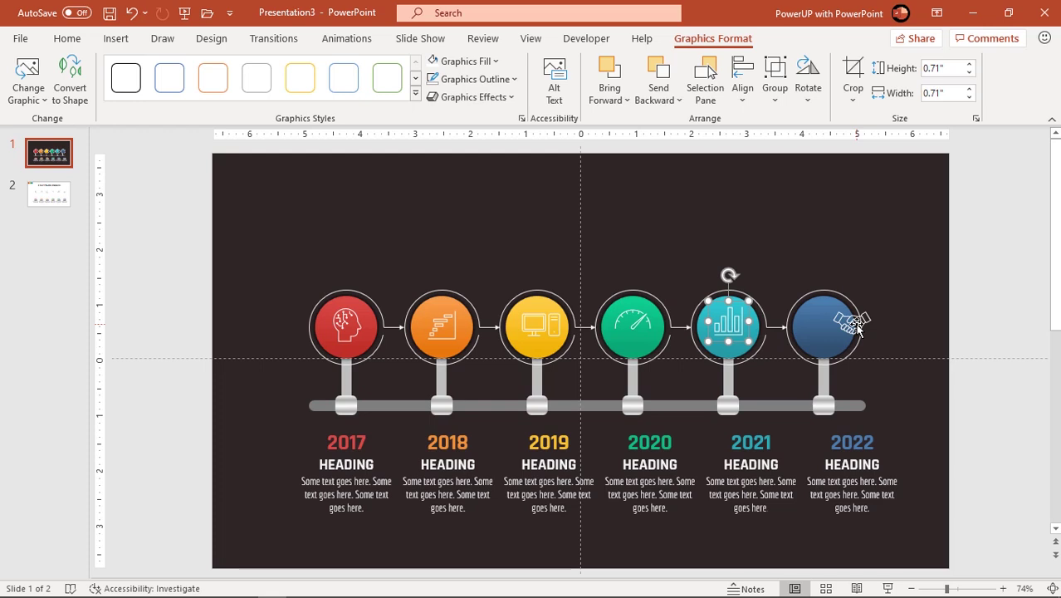
{"action": "left_click_drag", "start_coordinate": [851, 322], "coordinate": [827, 328]}
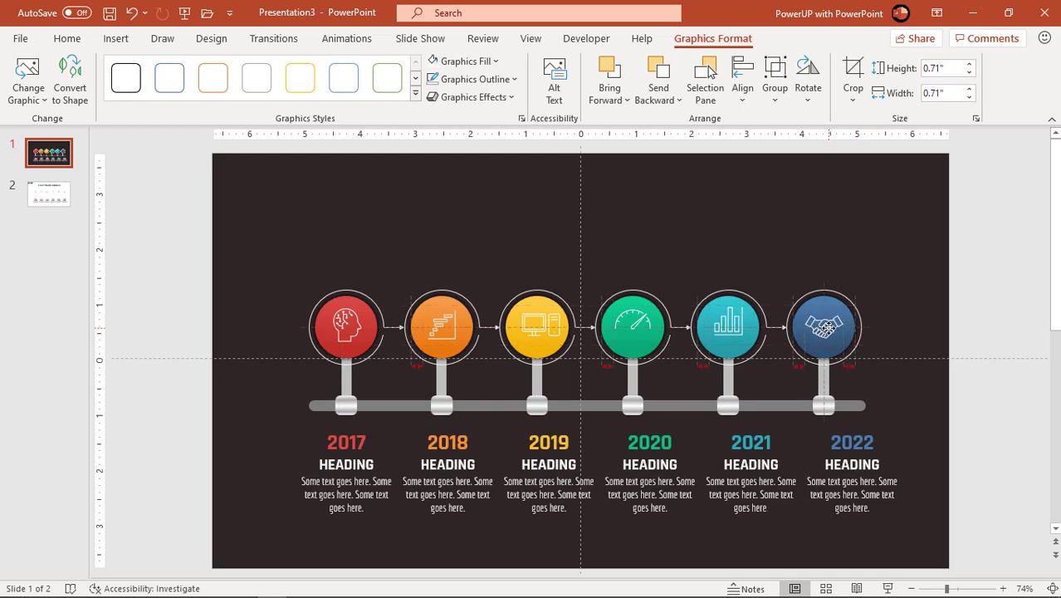
{"action": "left_click", "coordinate": [884, 325]}
Place the '6 Year TIMELINE Infographic' title from slide 2 on the dark slide in white.
{"action": "left_click", "coordinate": [48, 194]}
{"action": "left_click", "coordinate": [548, 230]}
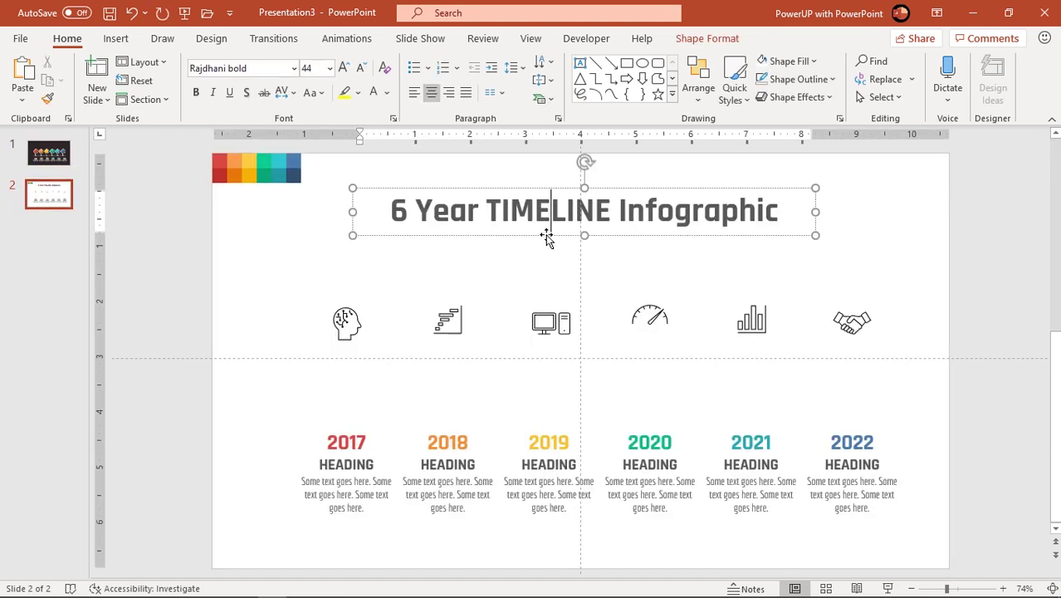
{"action": "left_click", "coordinate": [65, 162]}
{"action": "key", "text": "ctrl+v"}
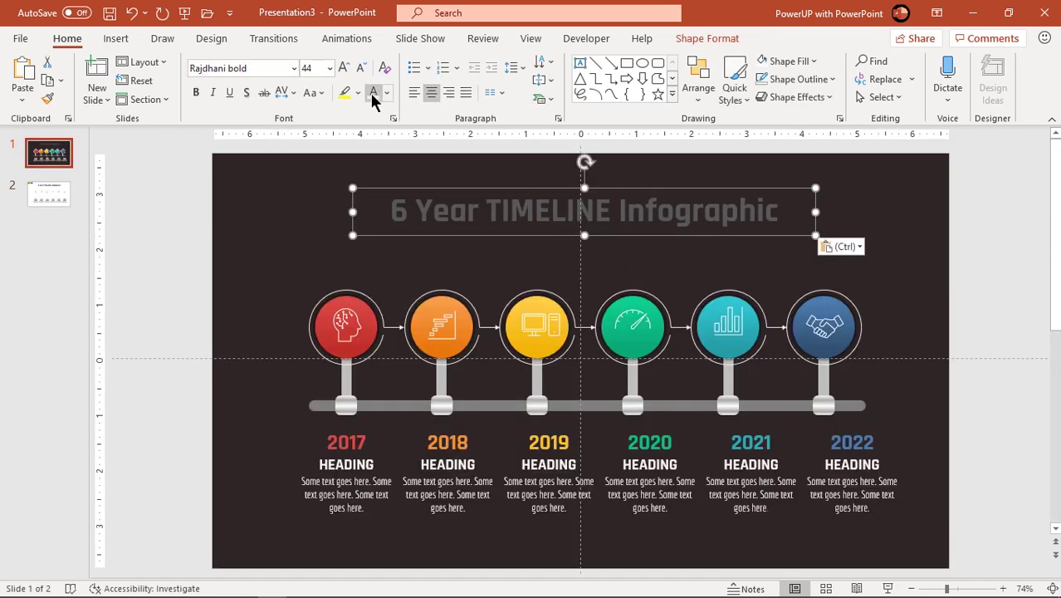
{"action": "left_click", "coordinate": [373, 94]}
{"action": "left_click", "coordinate": [338, 241]}
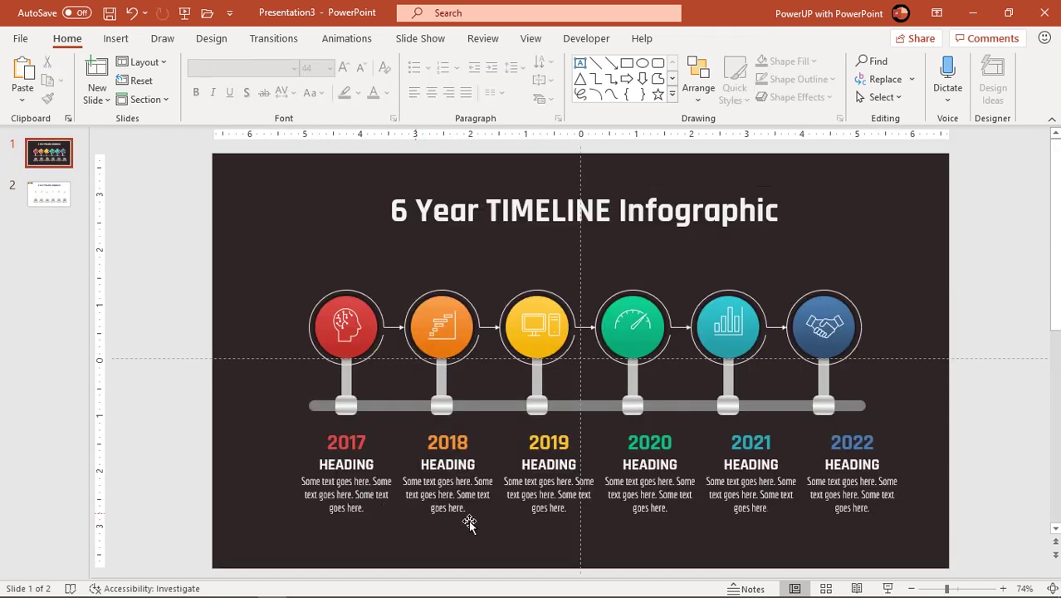
Centre the 2018, 2019, 2020, 2021 and 2022 labels under their circles.
{"action": "left_click_drag", "start_coordinate": [469, 521], "coordinate": [466, 517]}
{"action": "left_click_drag", "start_coordinate": [559, 511], "coordinate": [560, 517]}
{"action": "left_click_drag", "start_coordinate": [675, 521], "coordinate": [658, 521]}
{"action": "left_click_drag", "start_coordinate": [774, 517], "coordinate": [751, 518]}
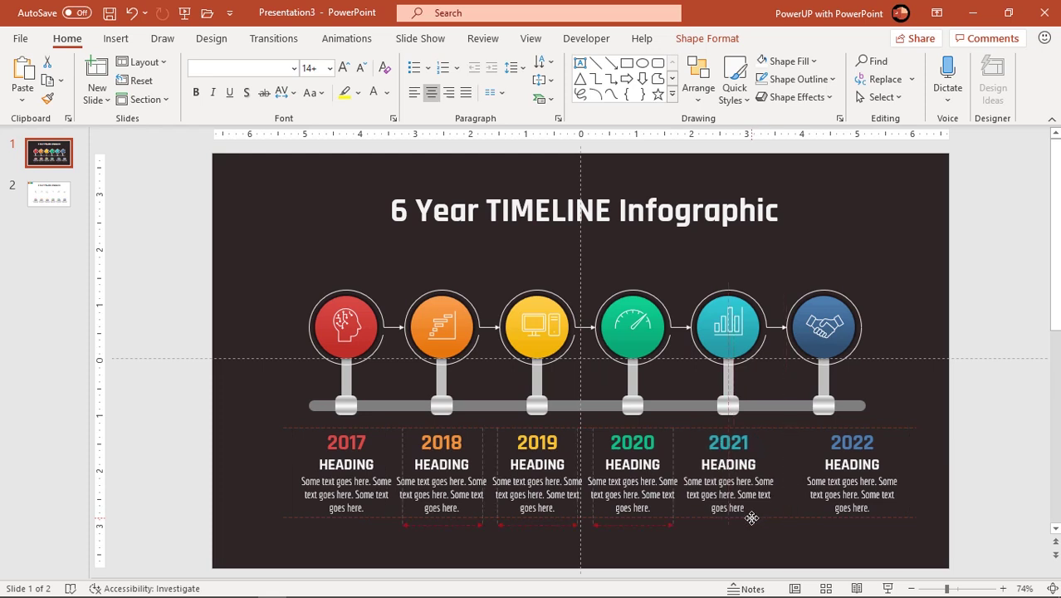
{"action": "left_click_drag", "start_coordinate": [876, 517], "coordinate": [849, 515]}
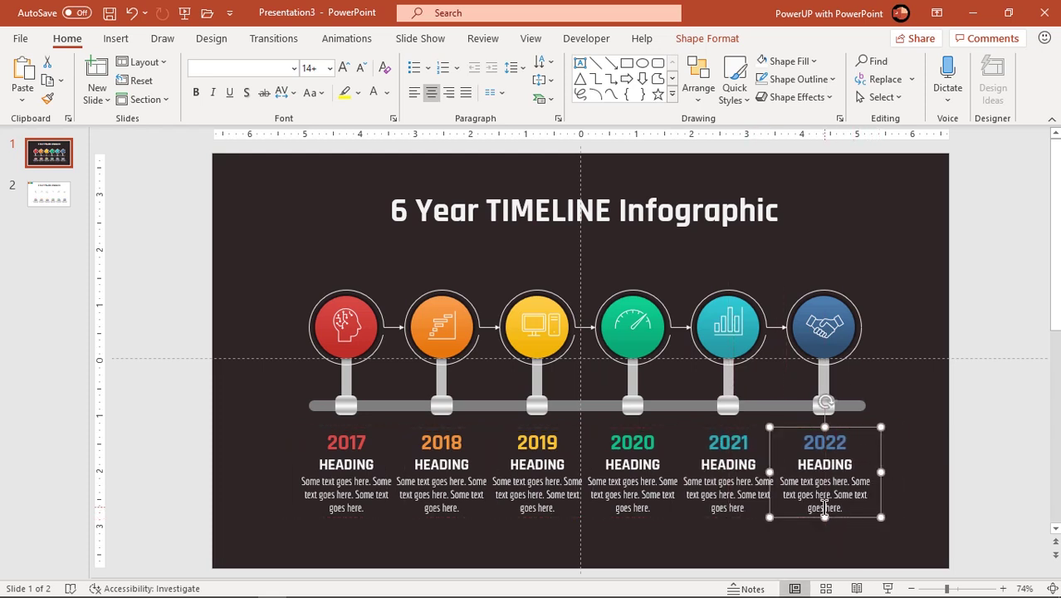